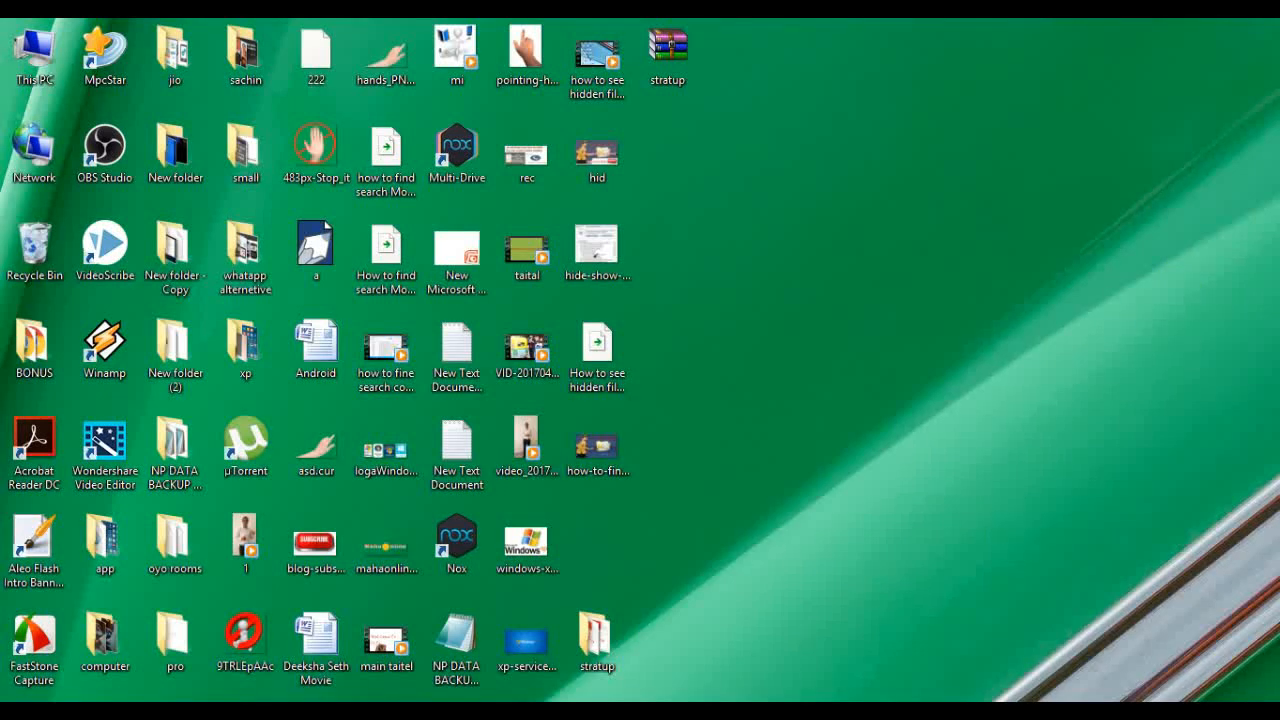
Step: Restore the Word loan checklist and scroll up to its title and first required documents
left_click(849, 614)
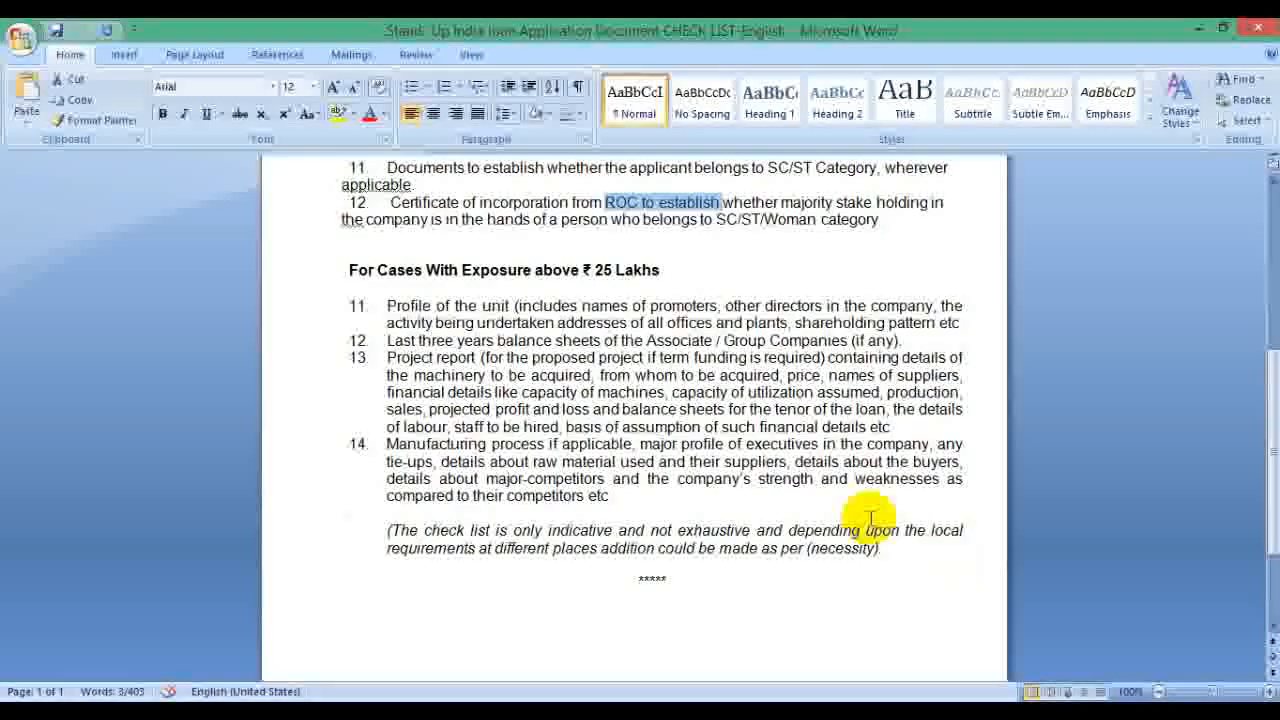
scroll(755, 490, "up", 3)
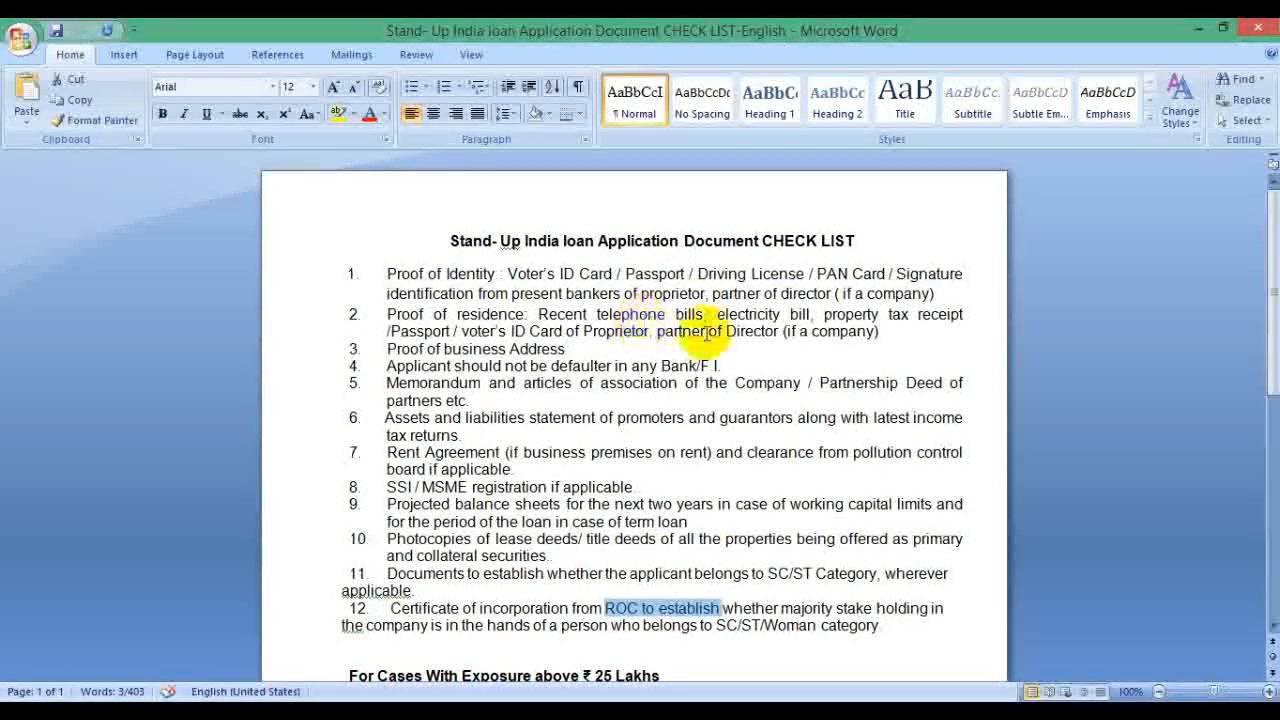
Step: Read the checklist down to its closing note, then minimize Word to show the desktop
scroll(700, 322, "down", 2)
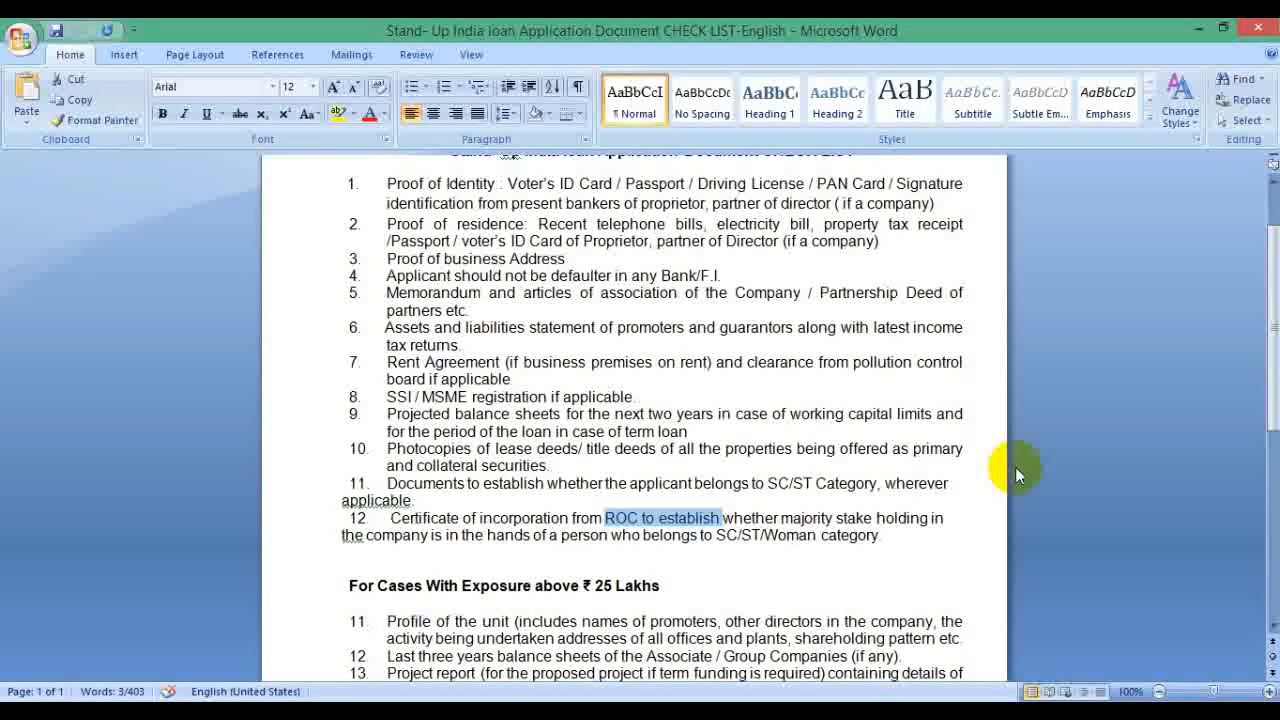
scroll(797, 558, "down", 1)
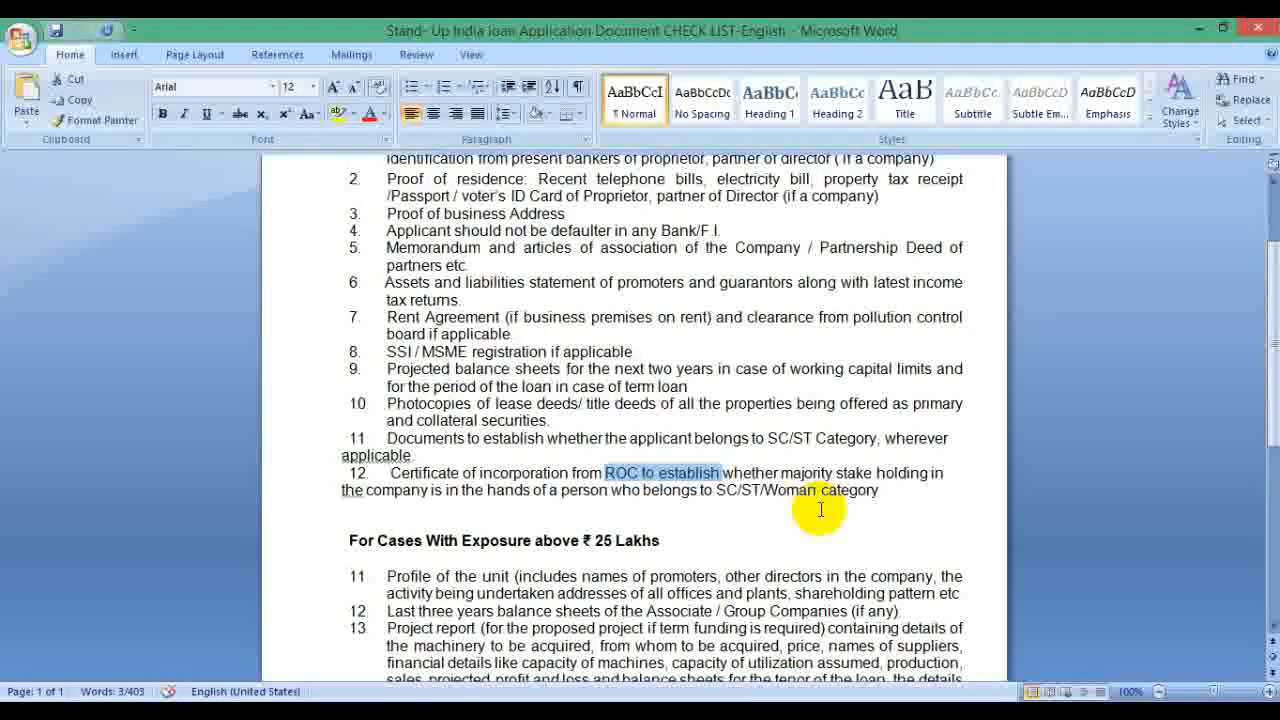
scroll(765, 592, "down", 4)
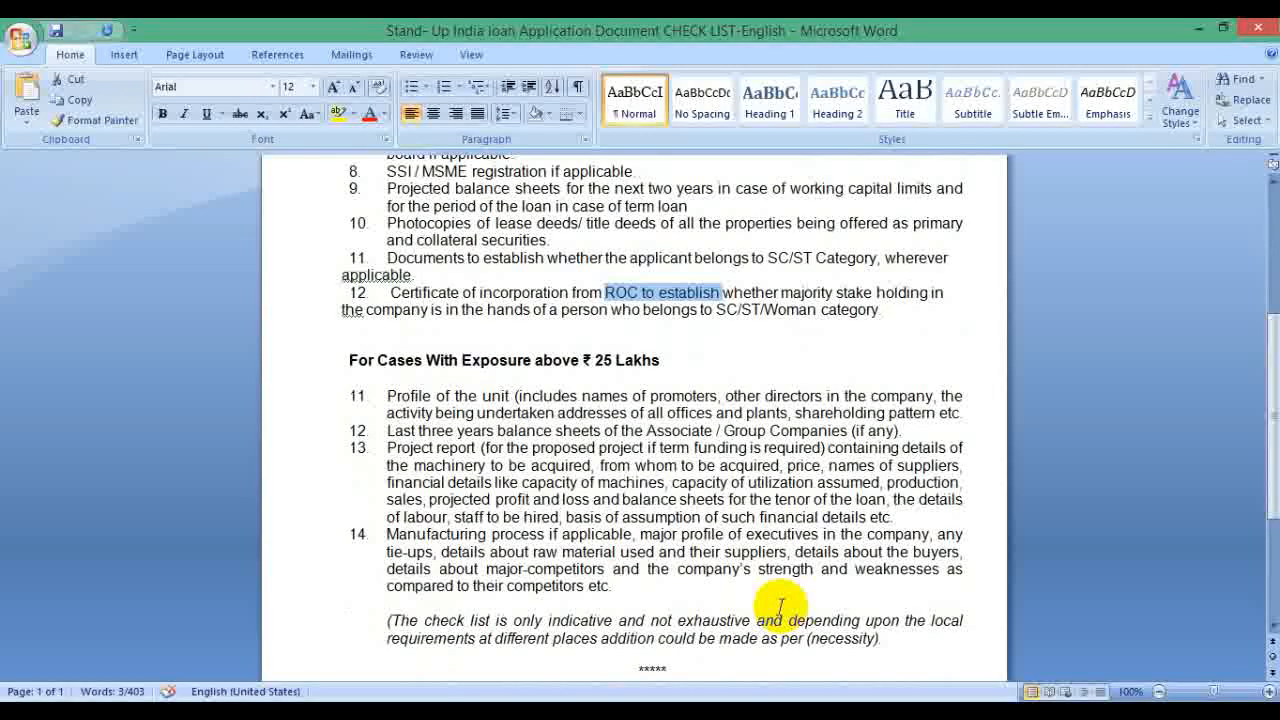
scroll(780, 605, "down", 2)
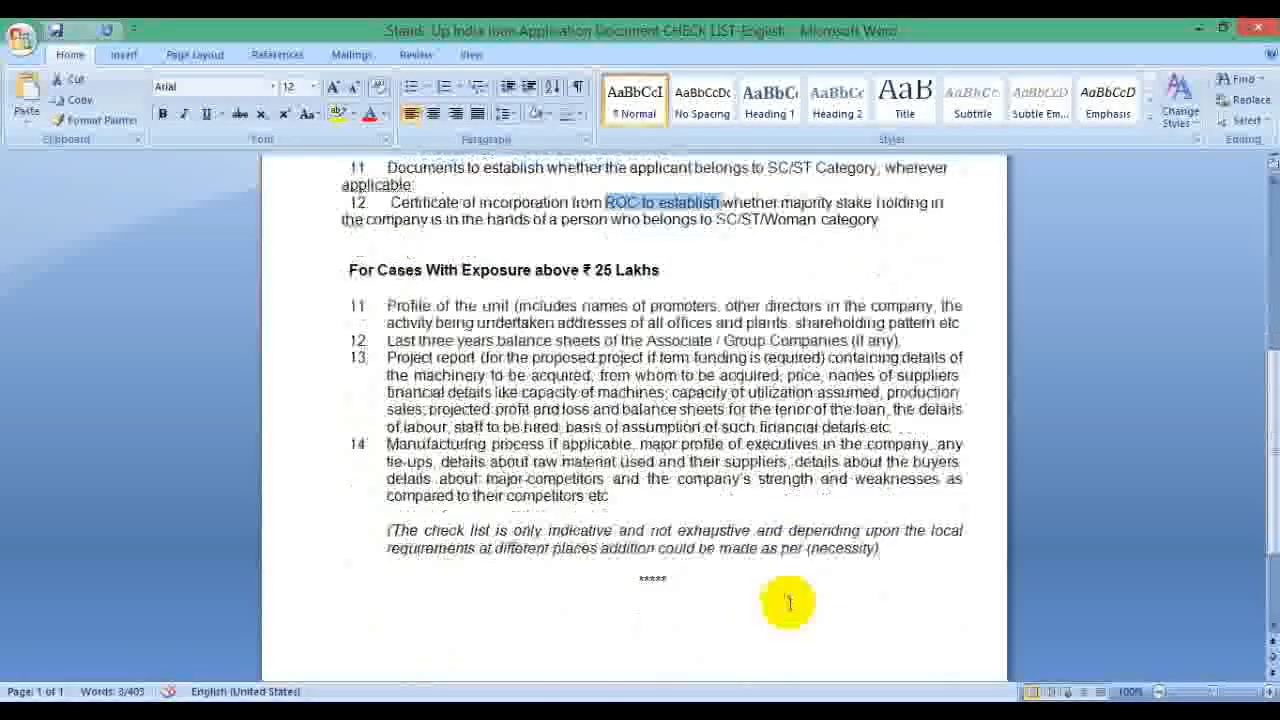
left_click(1197, 30)
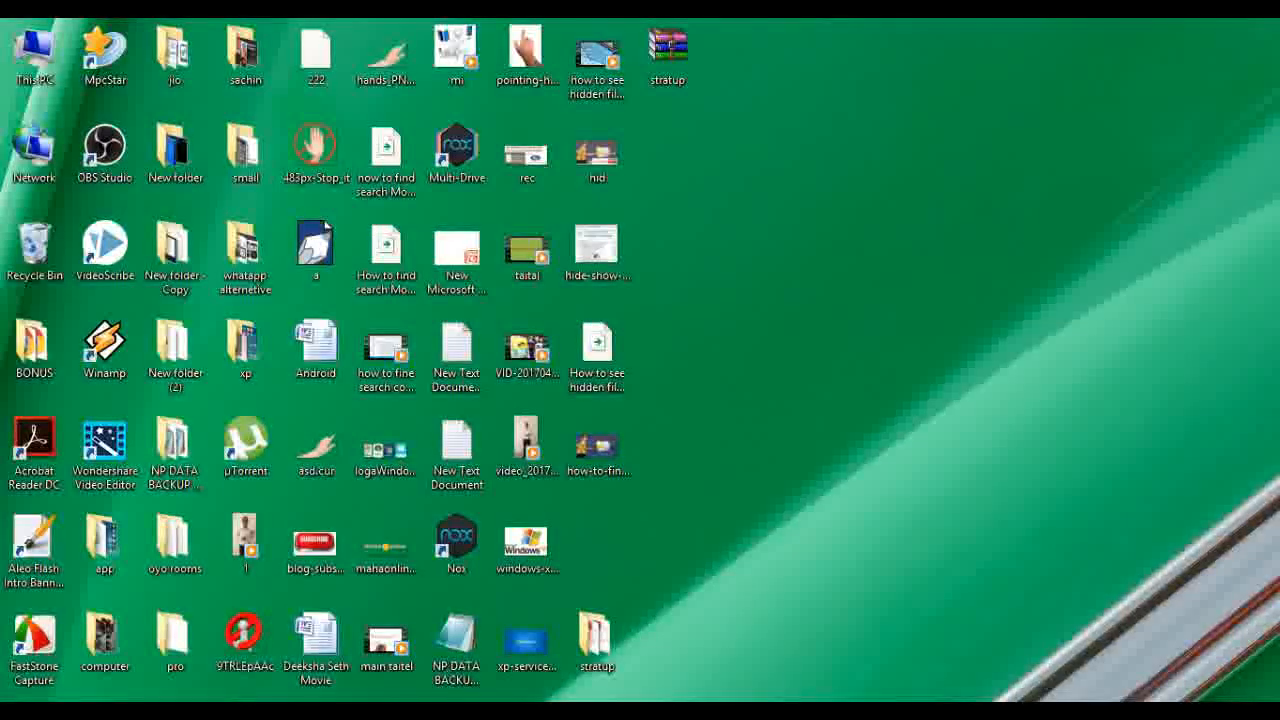
Step: Restore Word and switch to the Stand-Up India loan application form, scrolled to its top
left_click(907, 642)
left_click(1057, 630)
scroll(786, 471, "up", 10)
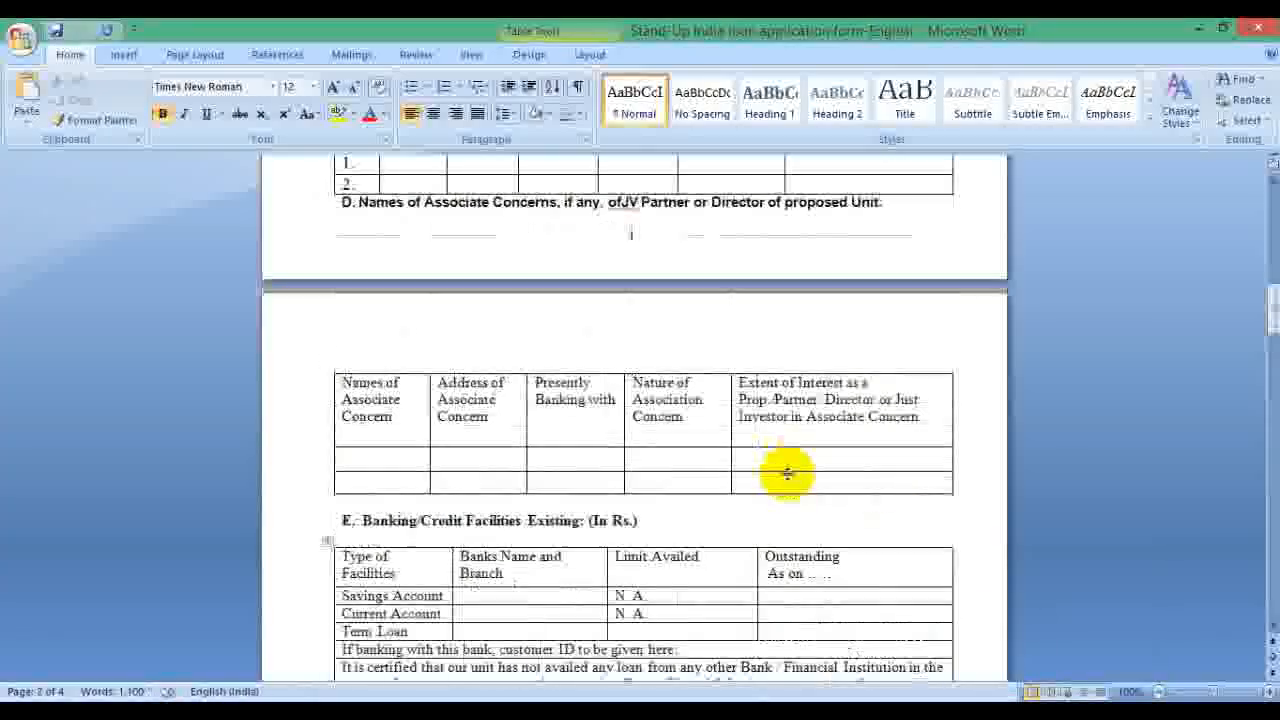
scroll(786, 471, "up", 1)
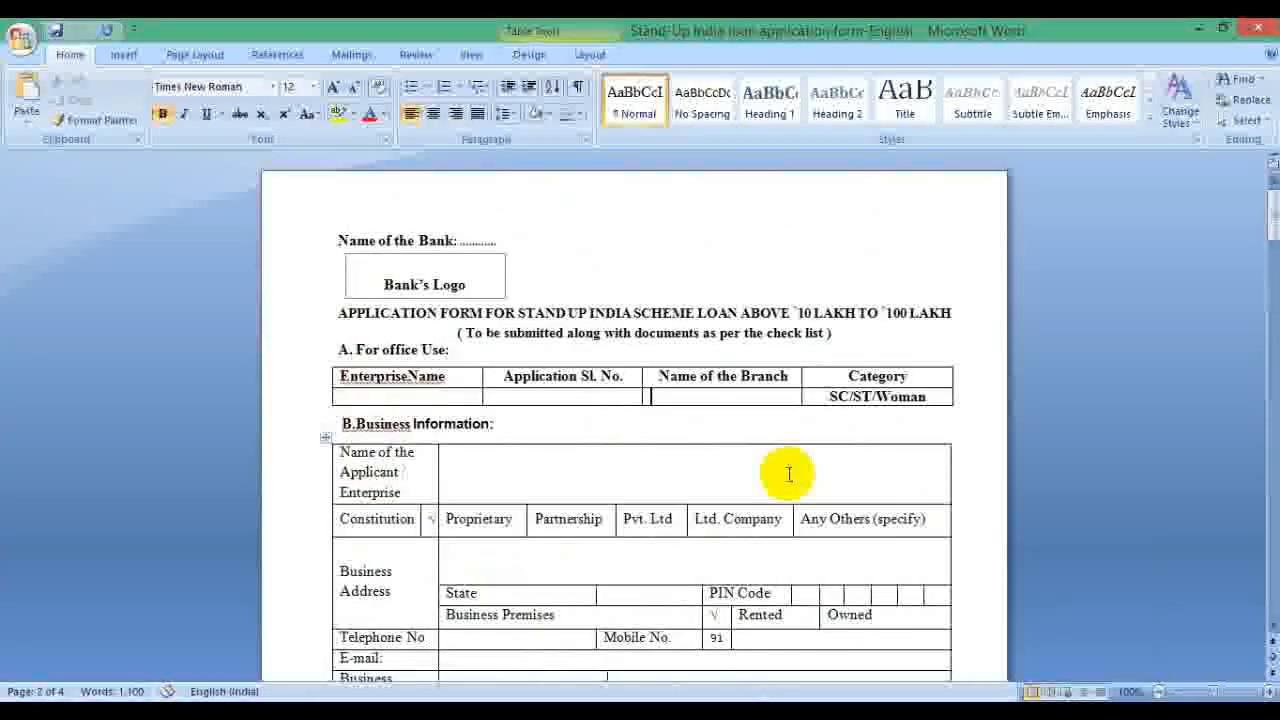
Step: Check the office-use table cells, scroll through sections F to H, then minimize Word
left_click(645, 393)
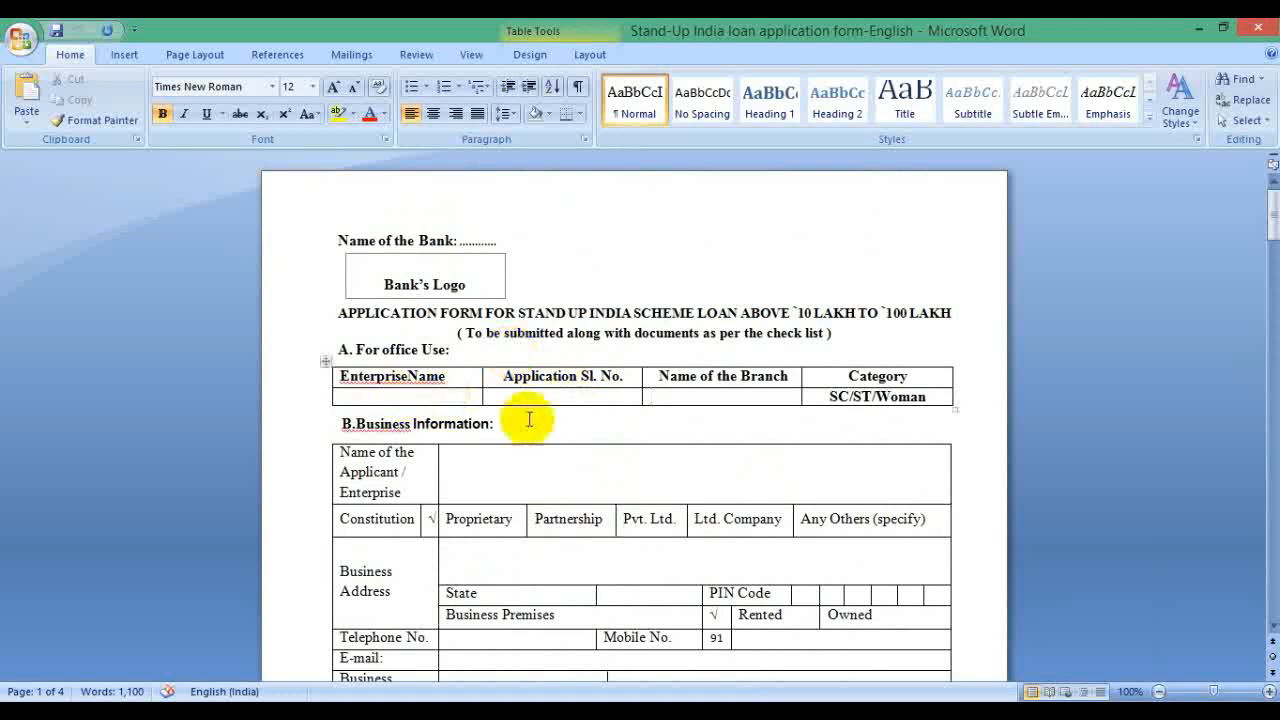
left_click(450, 395)
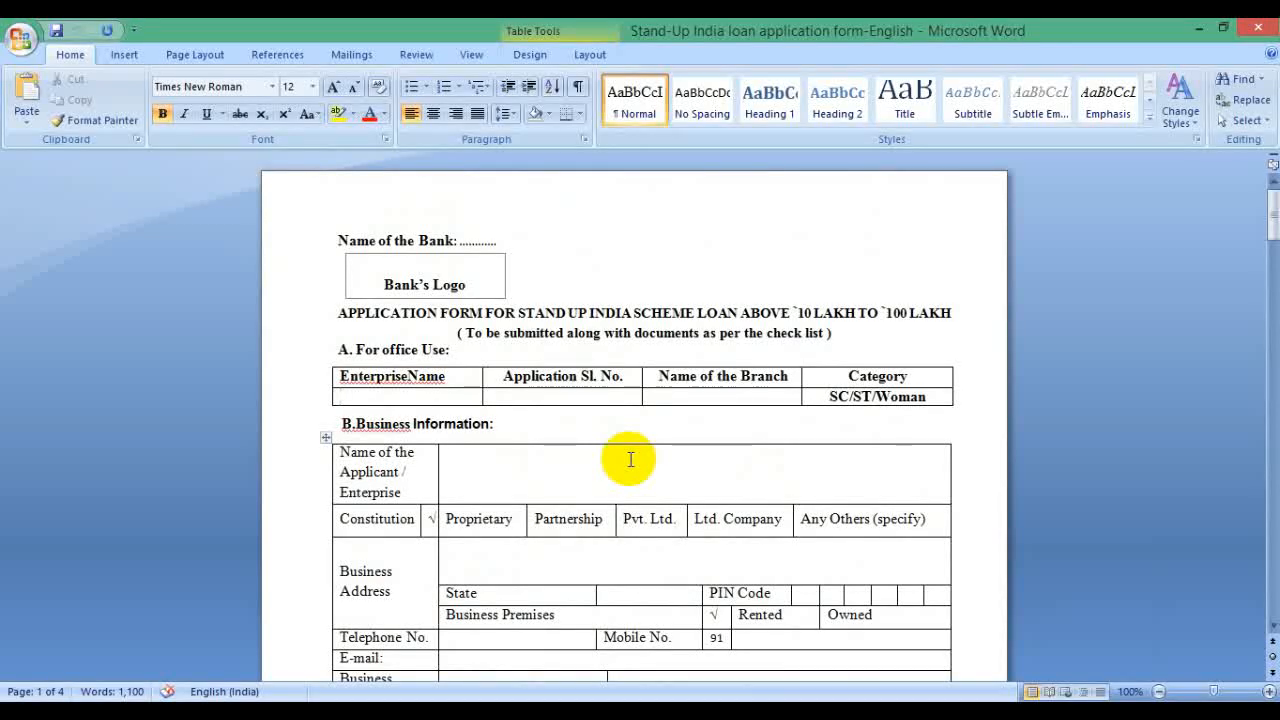
left_click(600, 397)
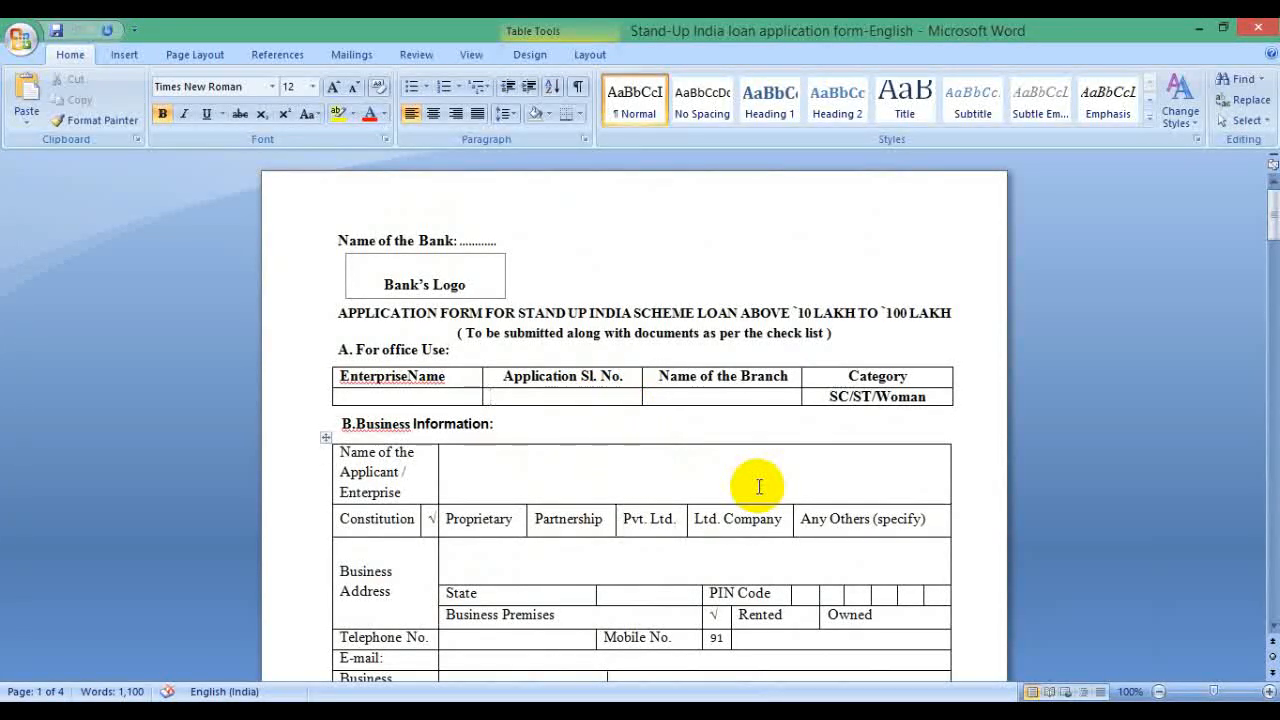
left_click(700, 397)
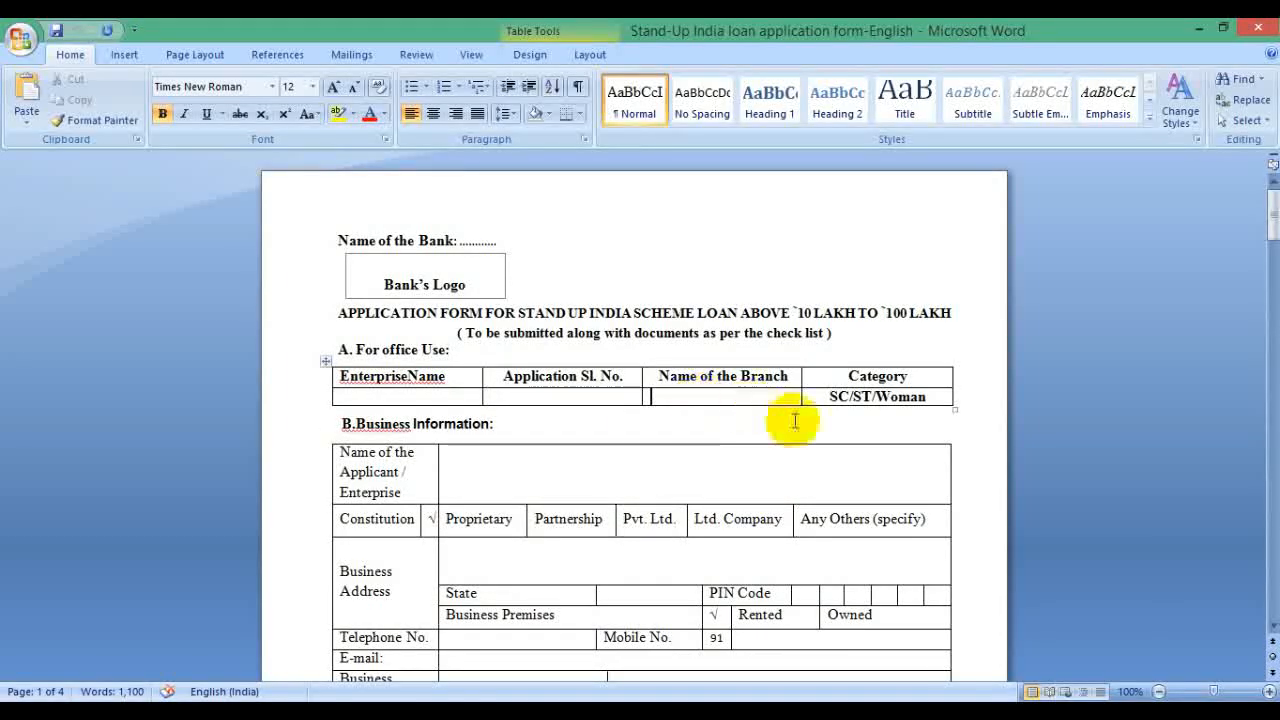
scroll(797, 418, "down", 5)
scroll(752, 490, "down", 20)
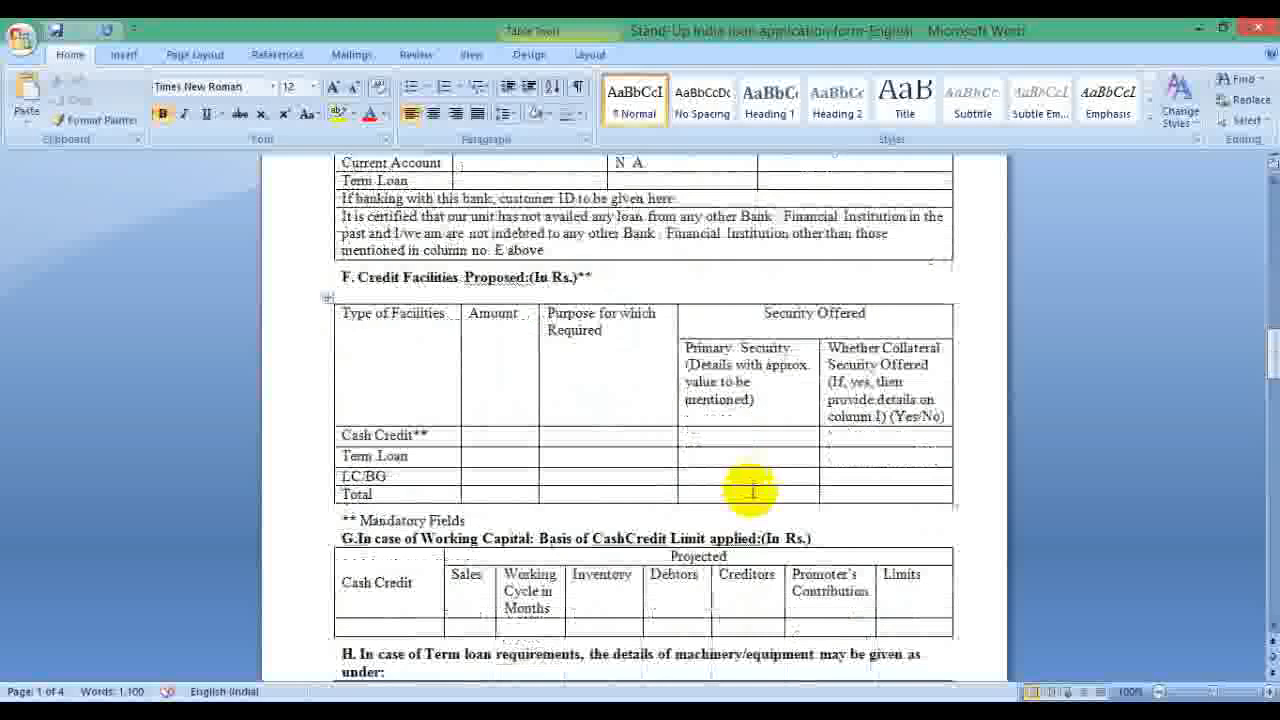
scroll(752, 490, "down", 2)
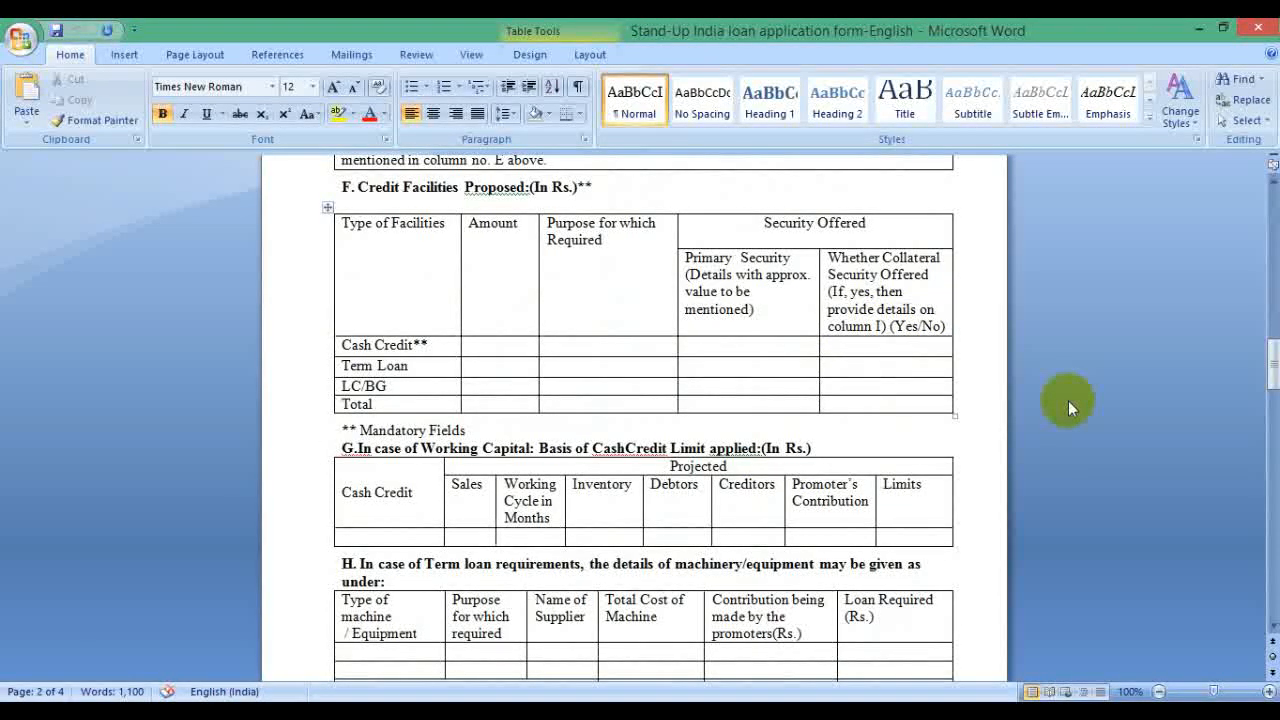
left_click(1199, 35)
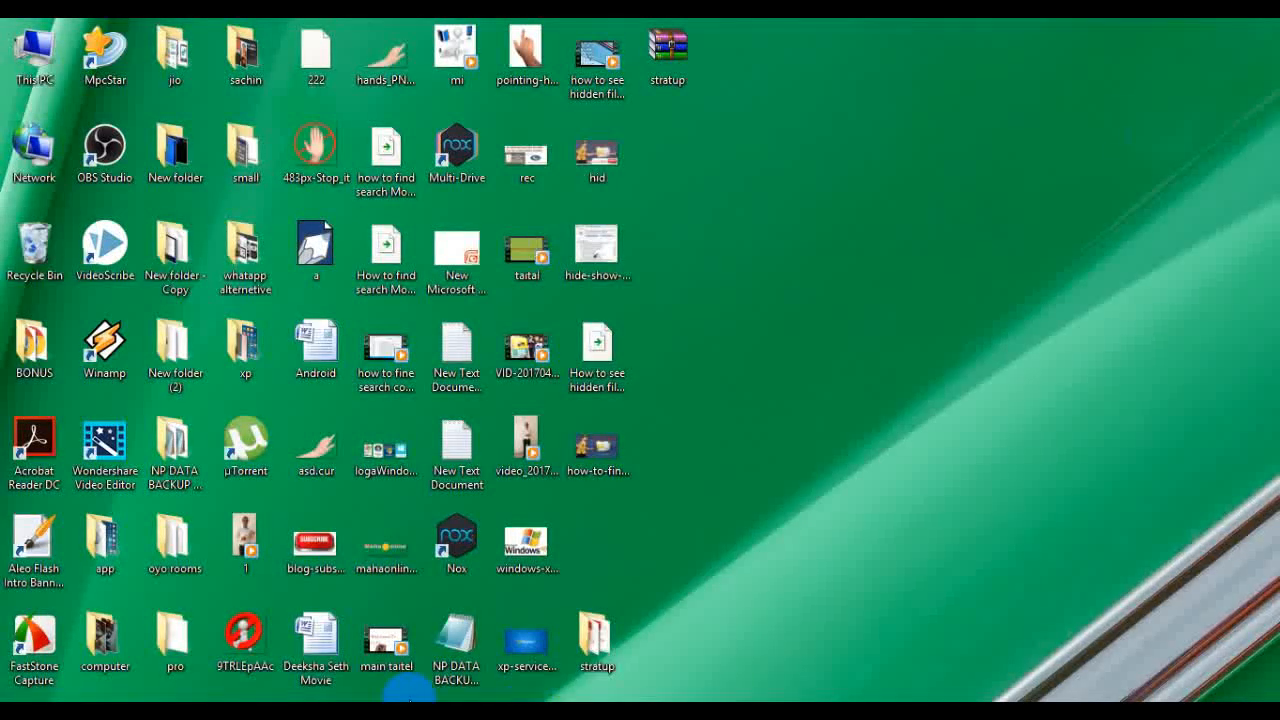
Step: Bring Chrome forward, look at the Mudra site, and return to the standupmitra.in home page
left_click(298, 695)
scroll(720, 420, "up", 3)
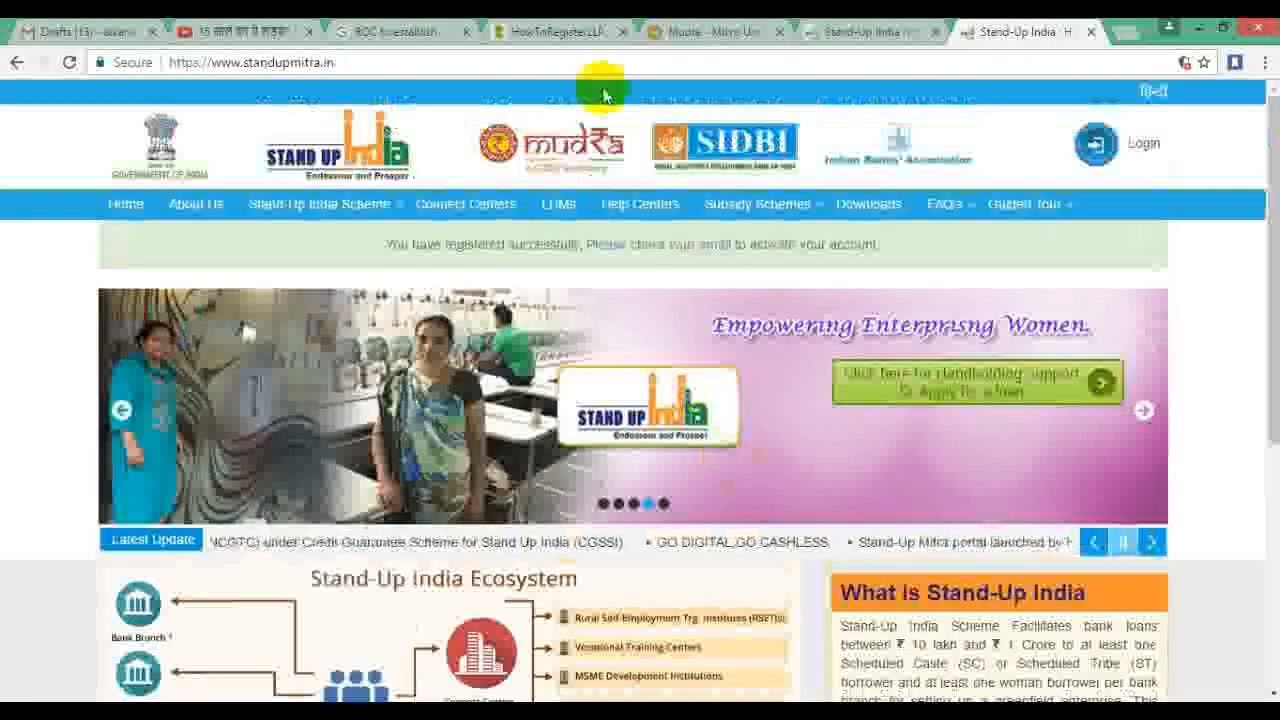
left_click(705, 31)
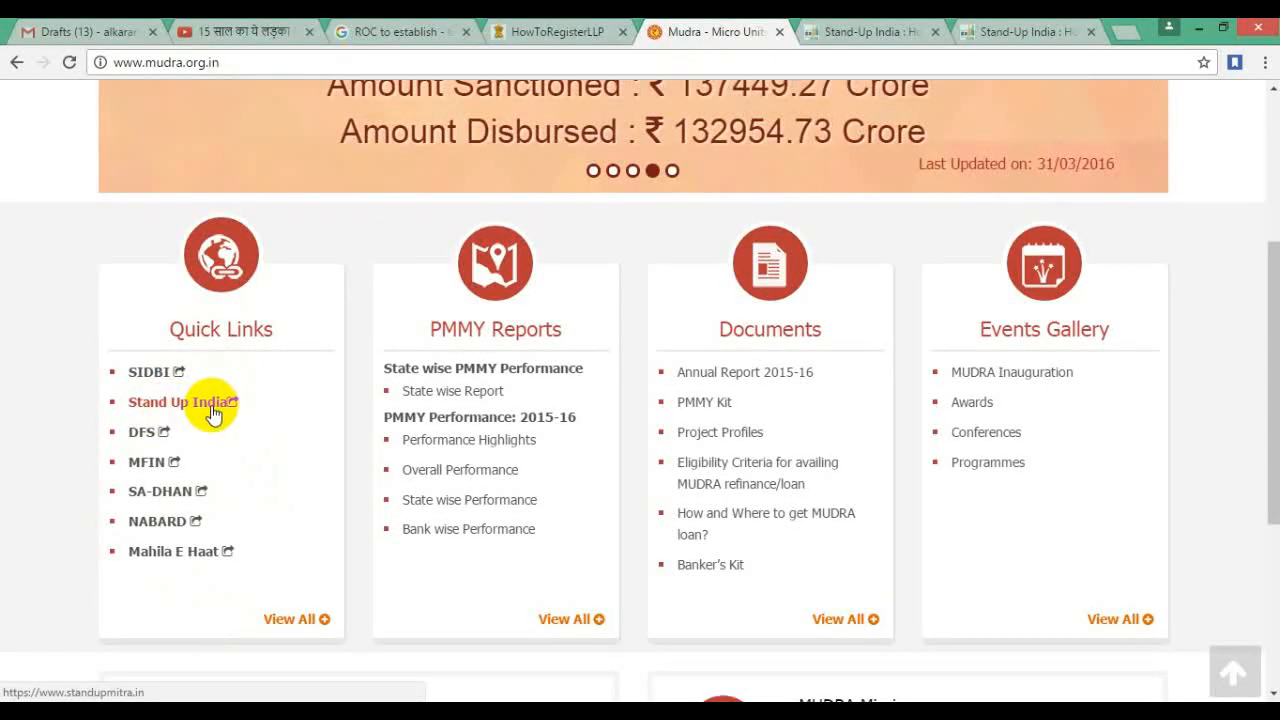
left_click(858, 32)
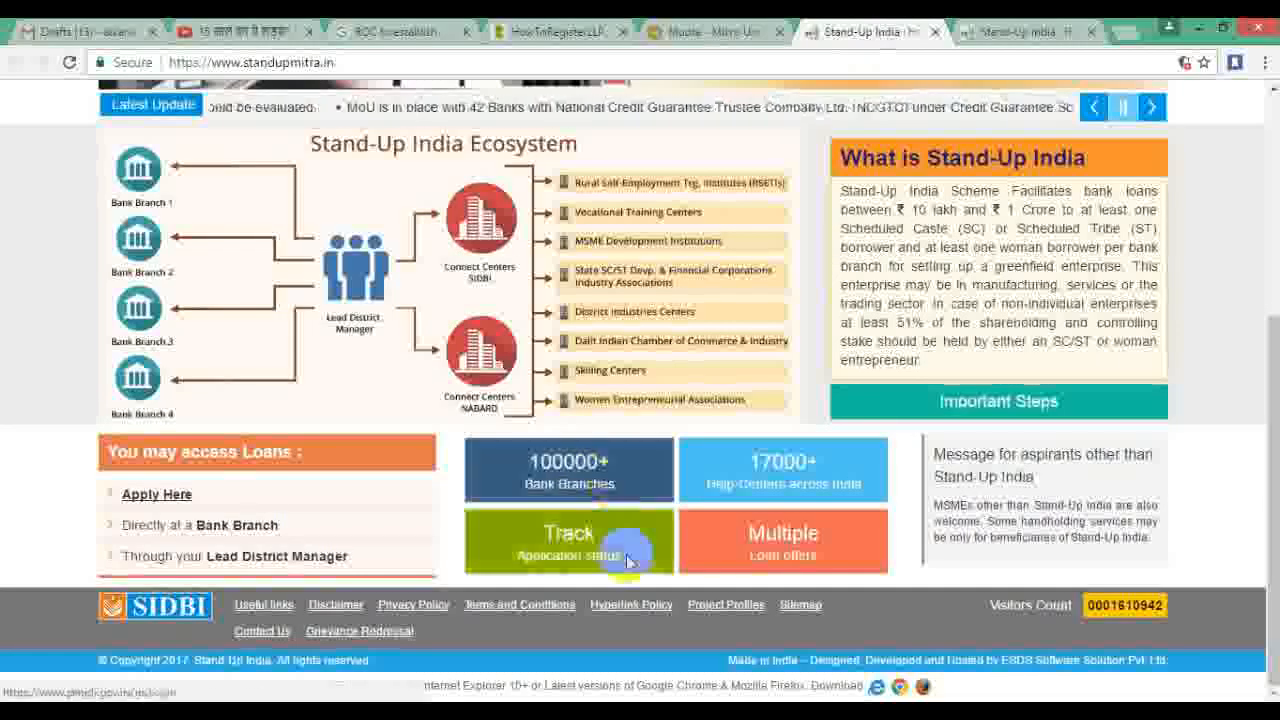
scroll(700, 480, "up", 2)
scroll(740, 420, "down", 2)
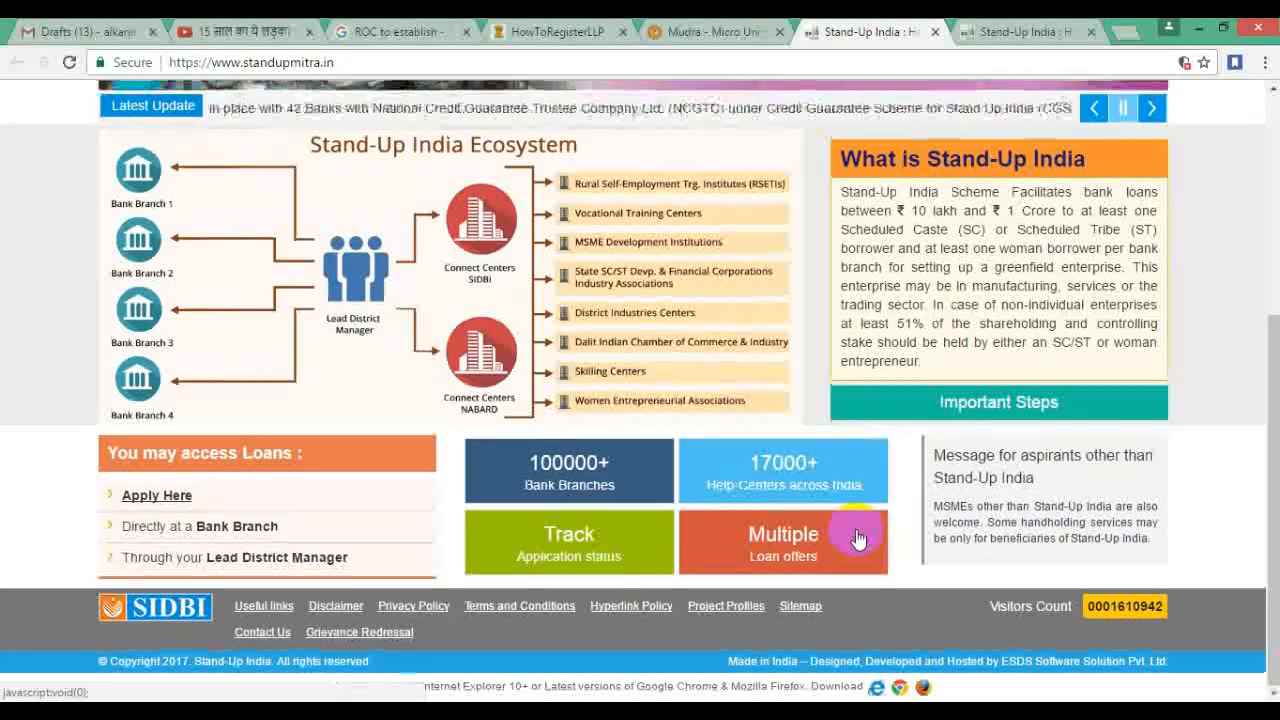
scroll(858, 538, "up", 2)
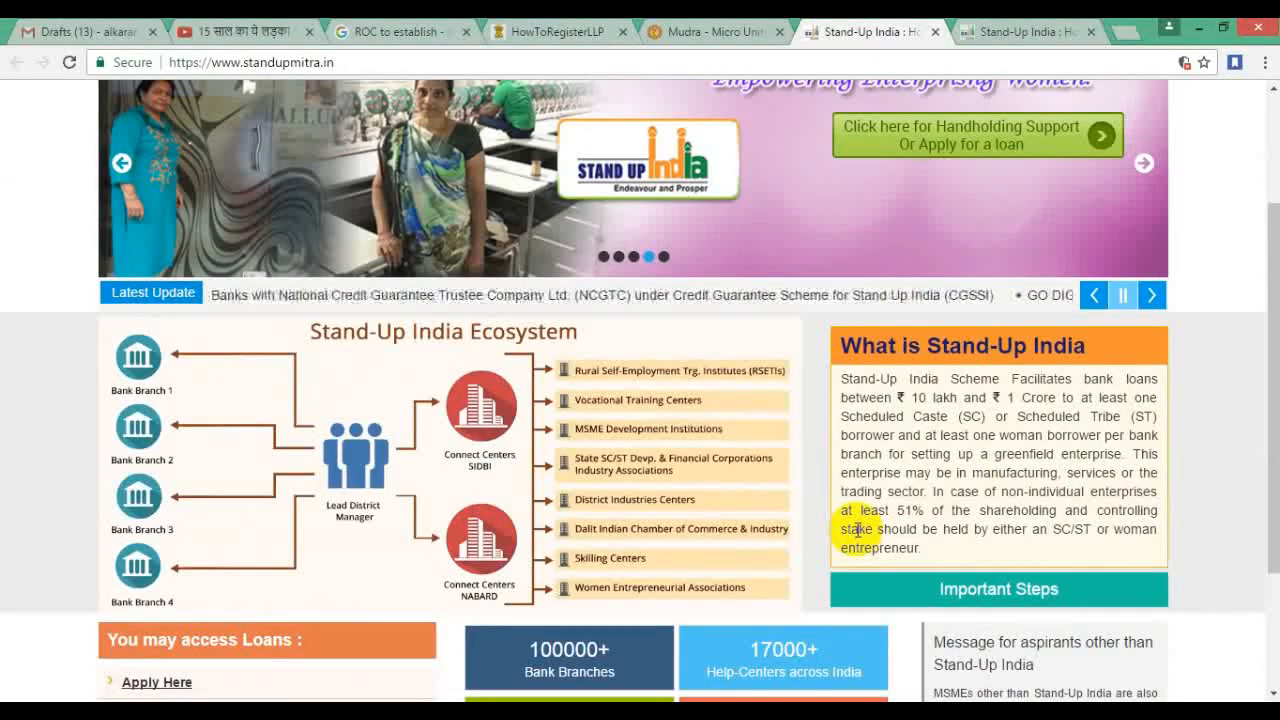
scroll(858, 530, "up", 1)
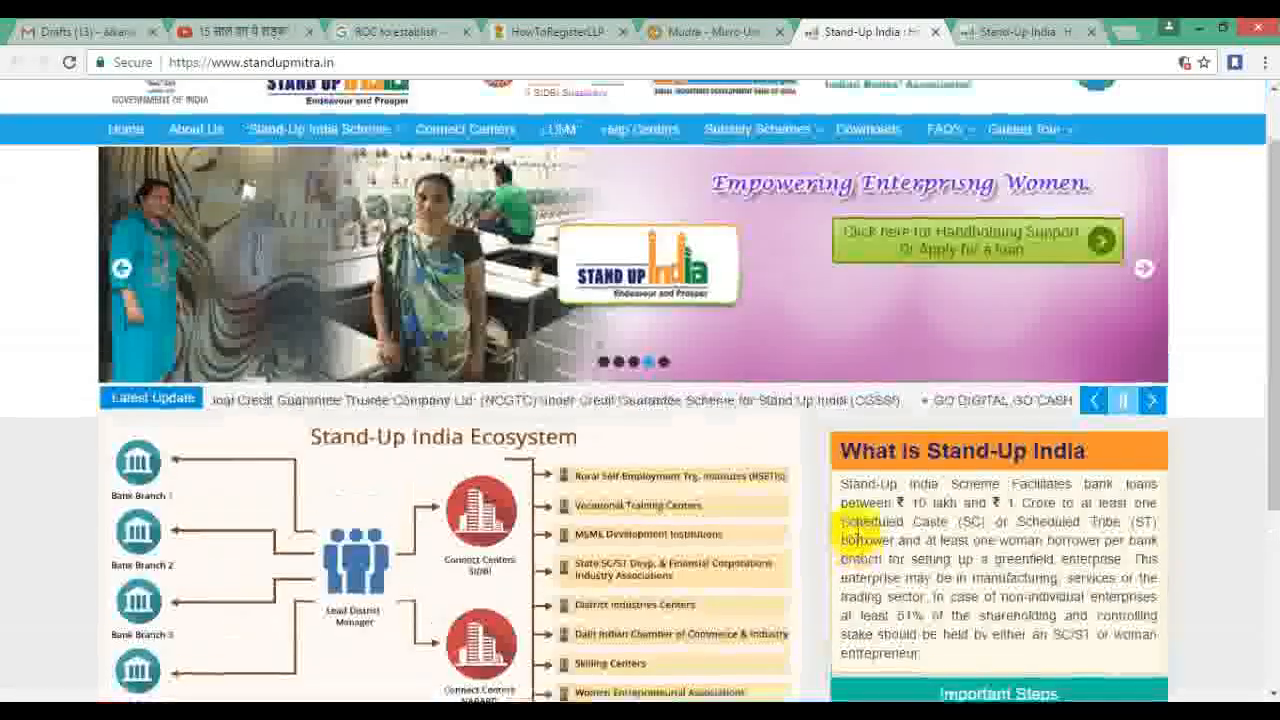
scroll(858, 538, "up", 1)
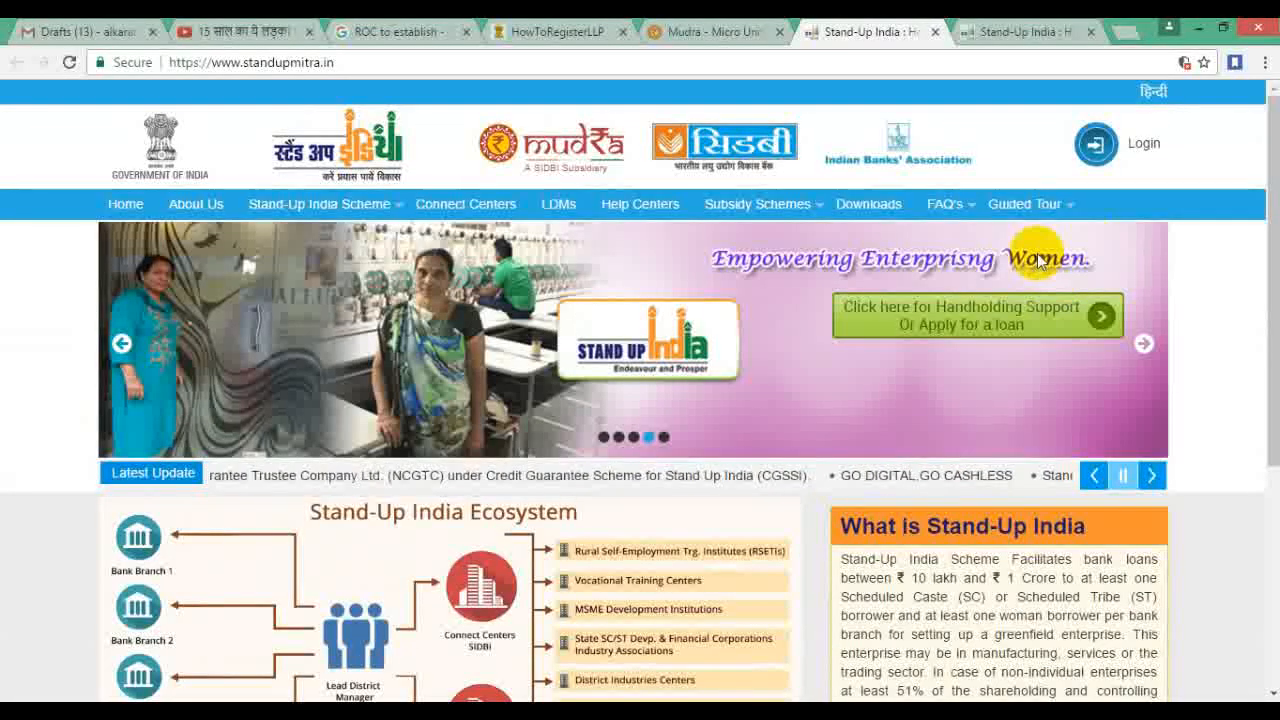
Step: Go from the Handholding Support banner to the login page and open the New User registration form
left_click(988, 318)
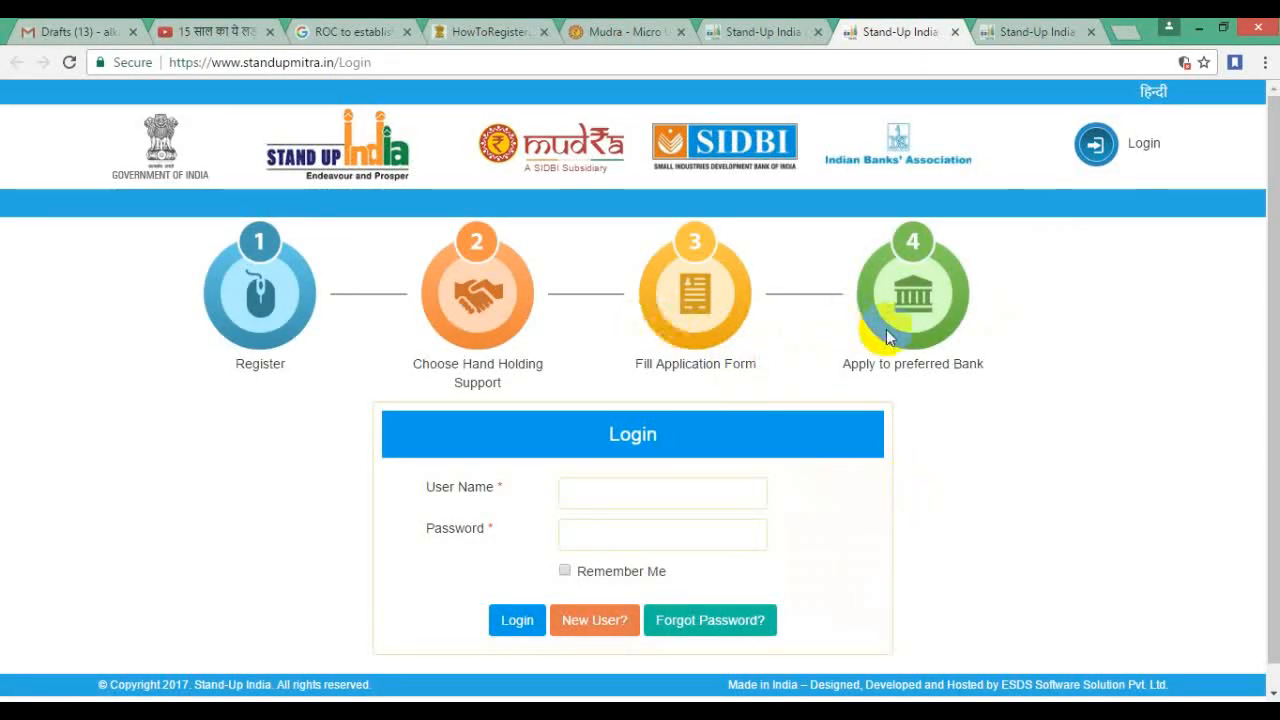
scroll(545, 340, "down", 1)
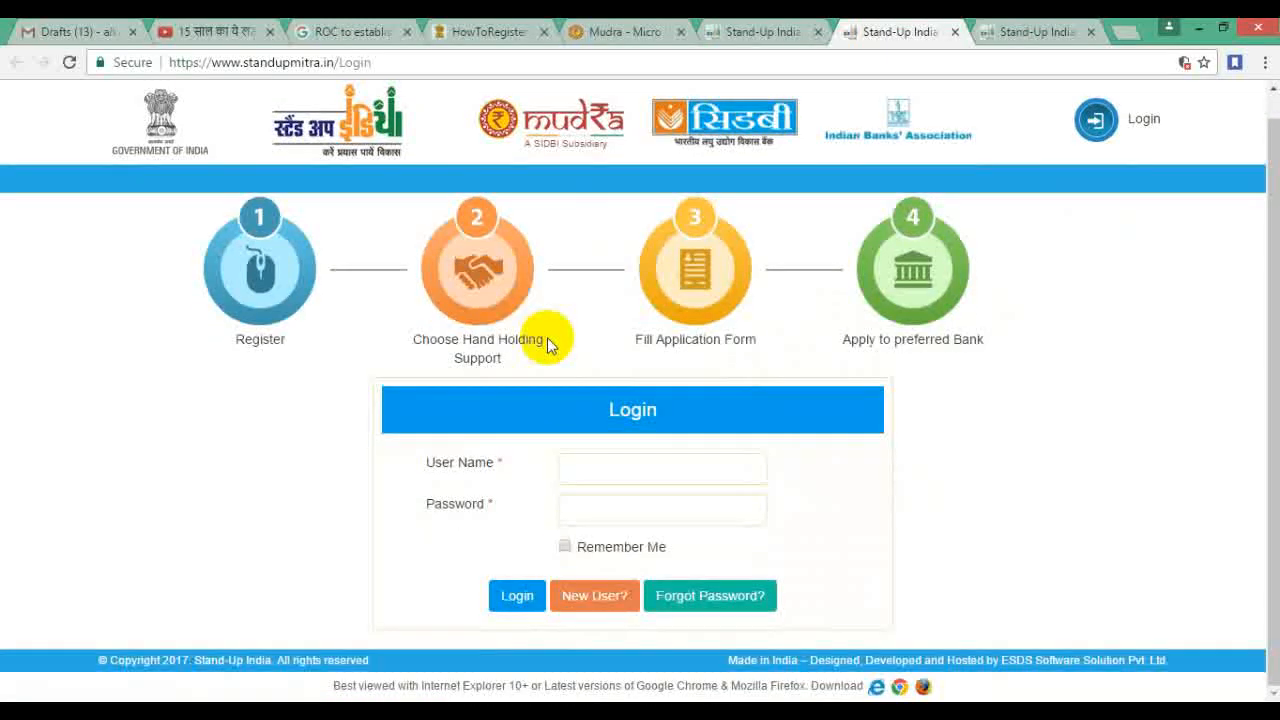
left_click(576, 603)
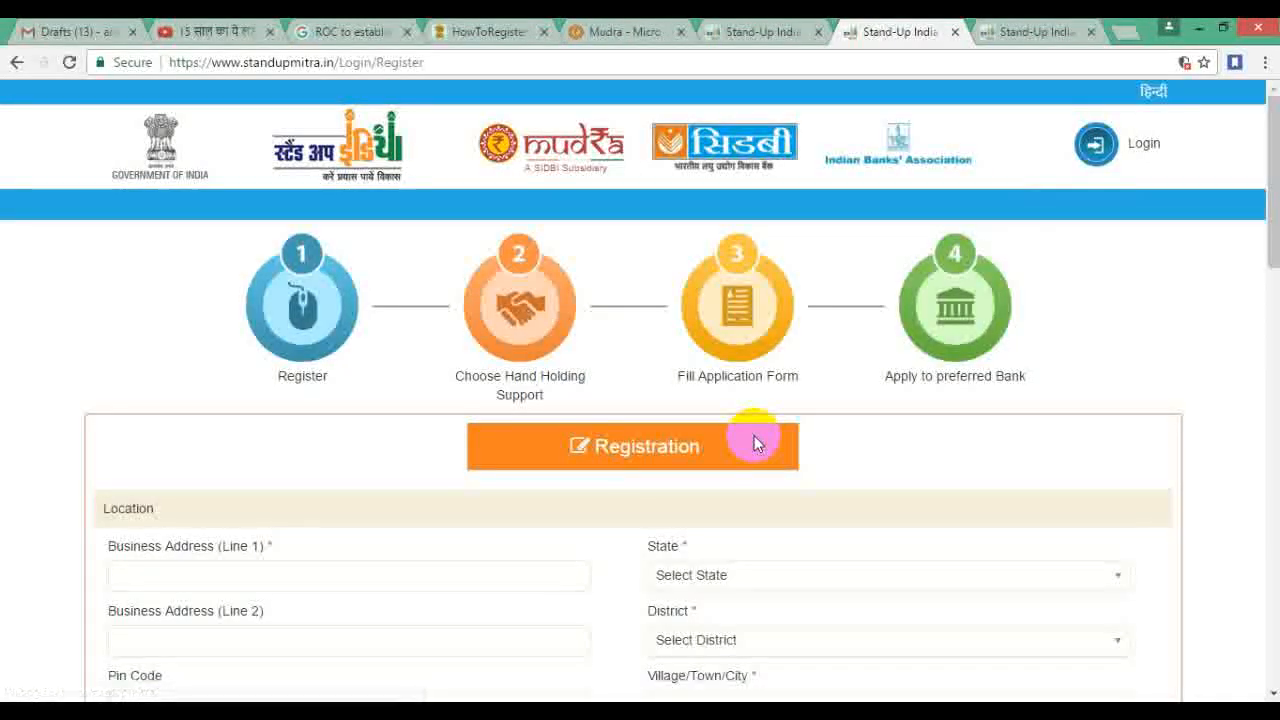
scroll(754, 440, "down", 2)
scroll(754, 442, "down", 1)
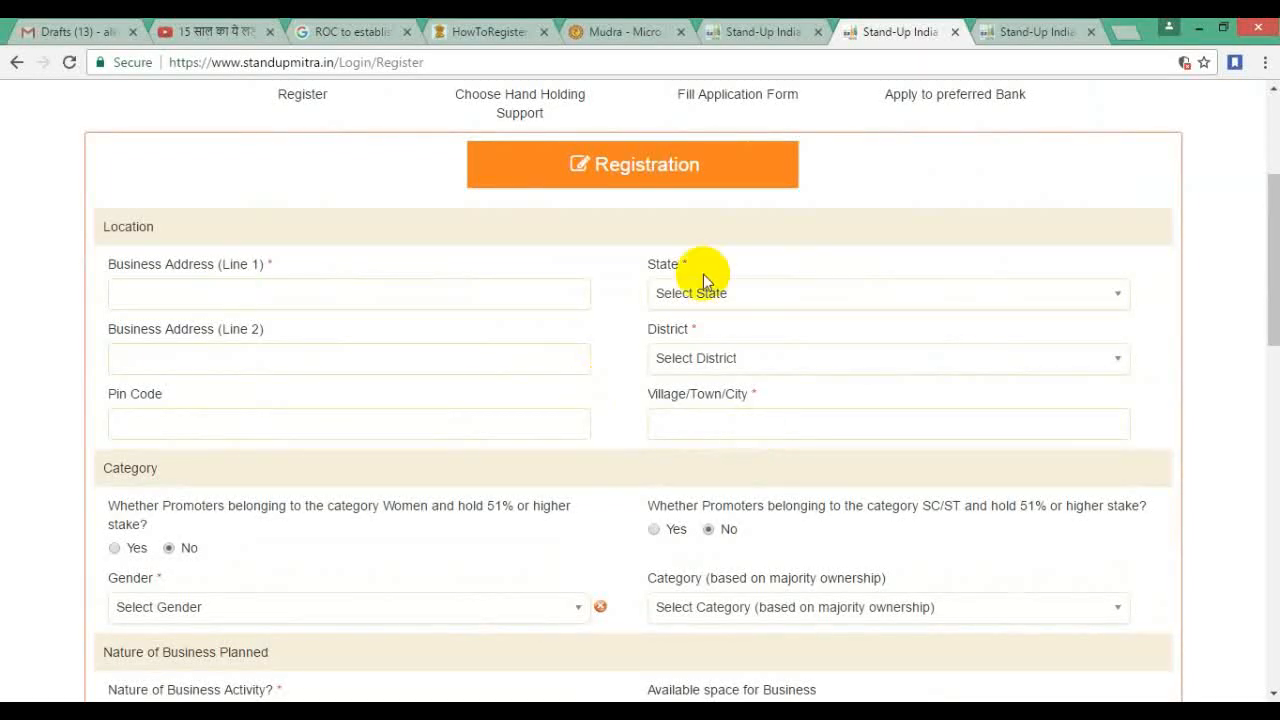
Step: Select the Business Address (Line 1) field, glance at the home page, and return to Registration
left_click(306, 290)
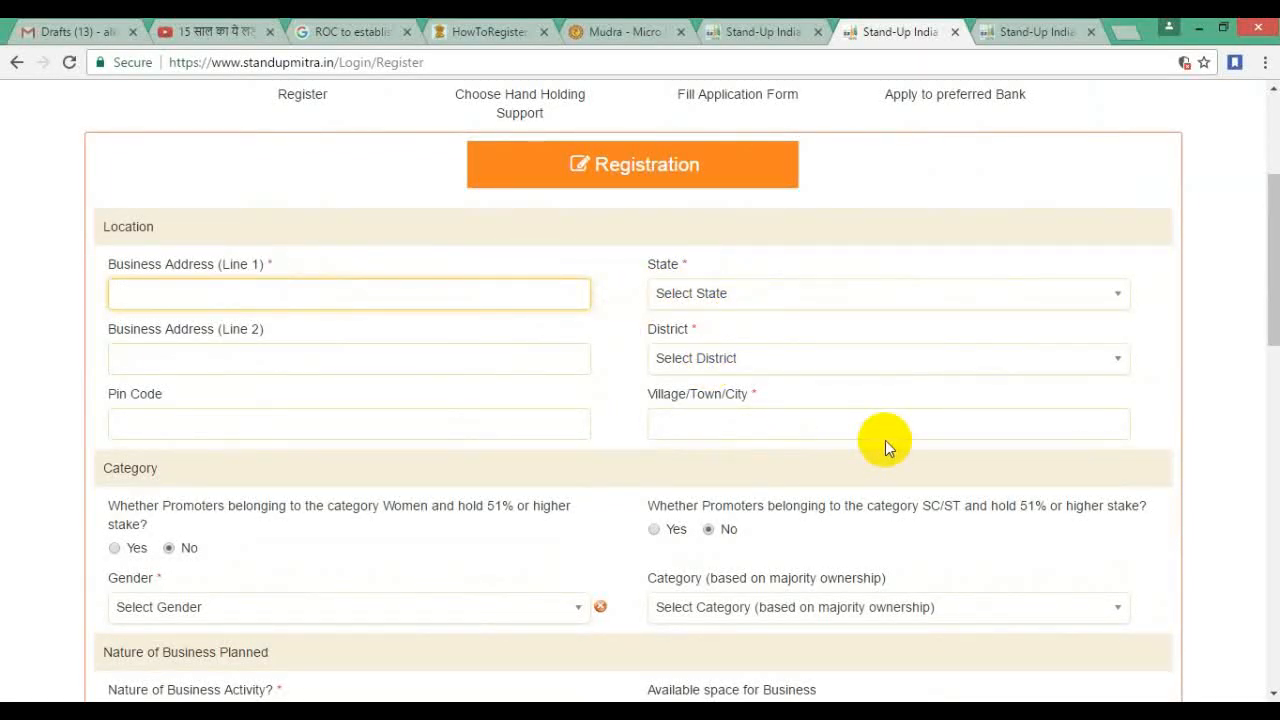
left_click(714, 30)
scroll(310, 677, "down", 4)
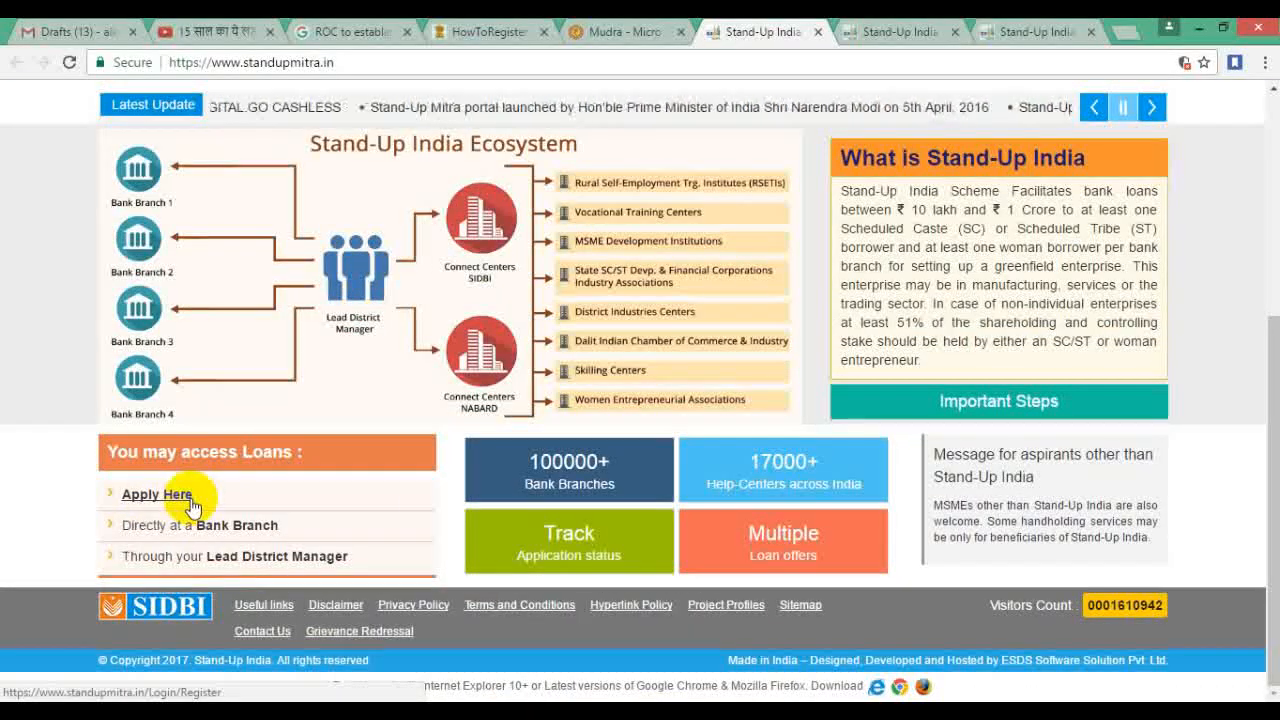
scroll(732, 536, "up", 4)
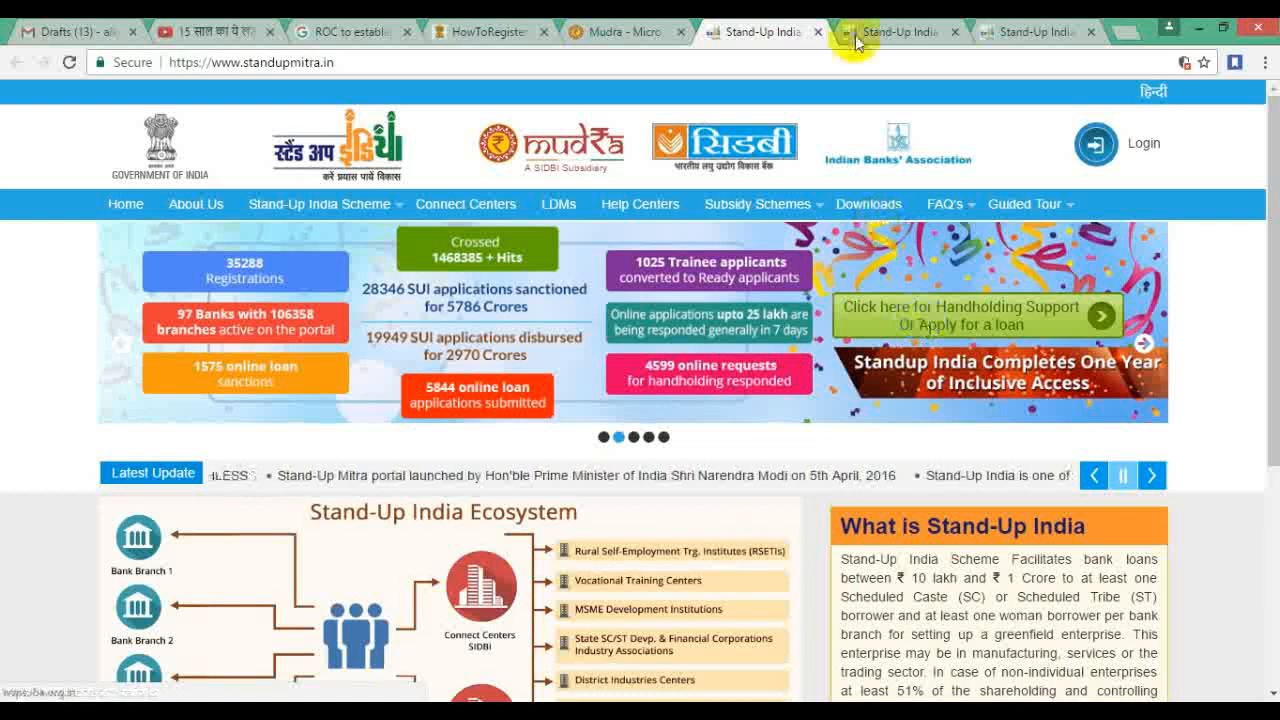
left_click(851, 32)
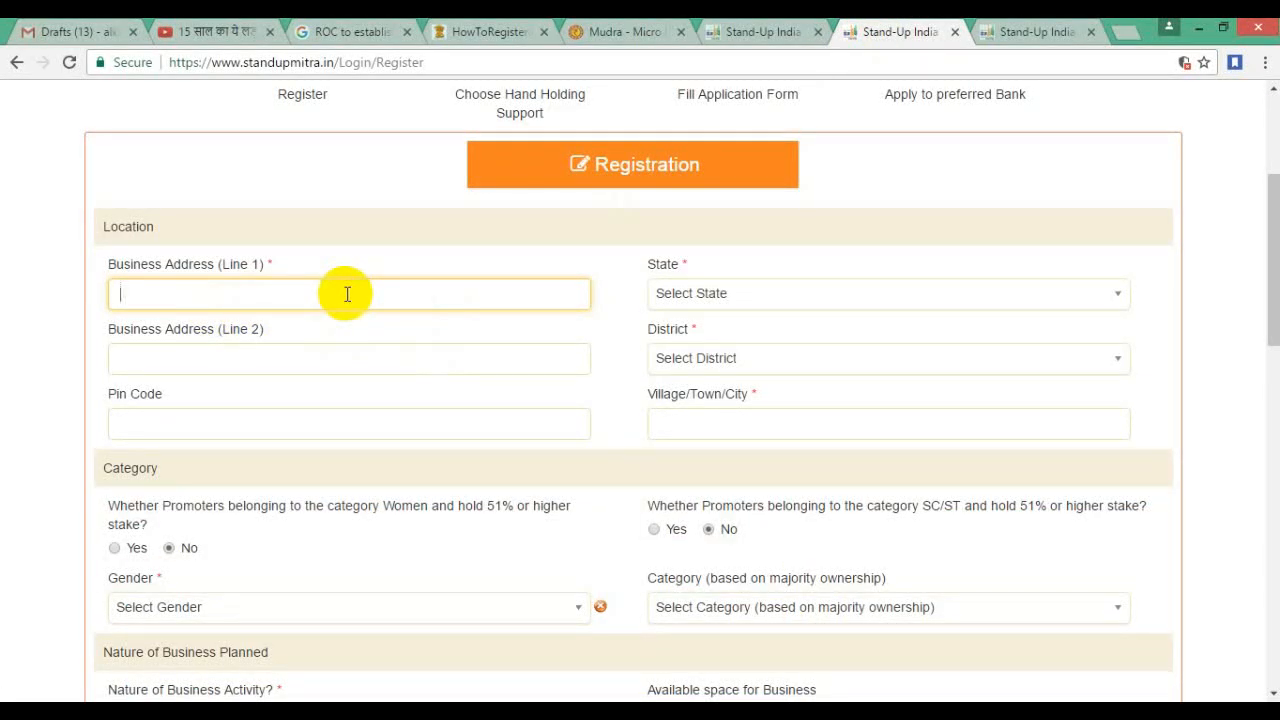
Step: Enter business address 'kalam chowk', state Maharashtra and district Yavatmal
type("kalam chowk")
key("Tab")
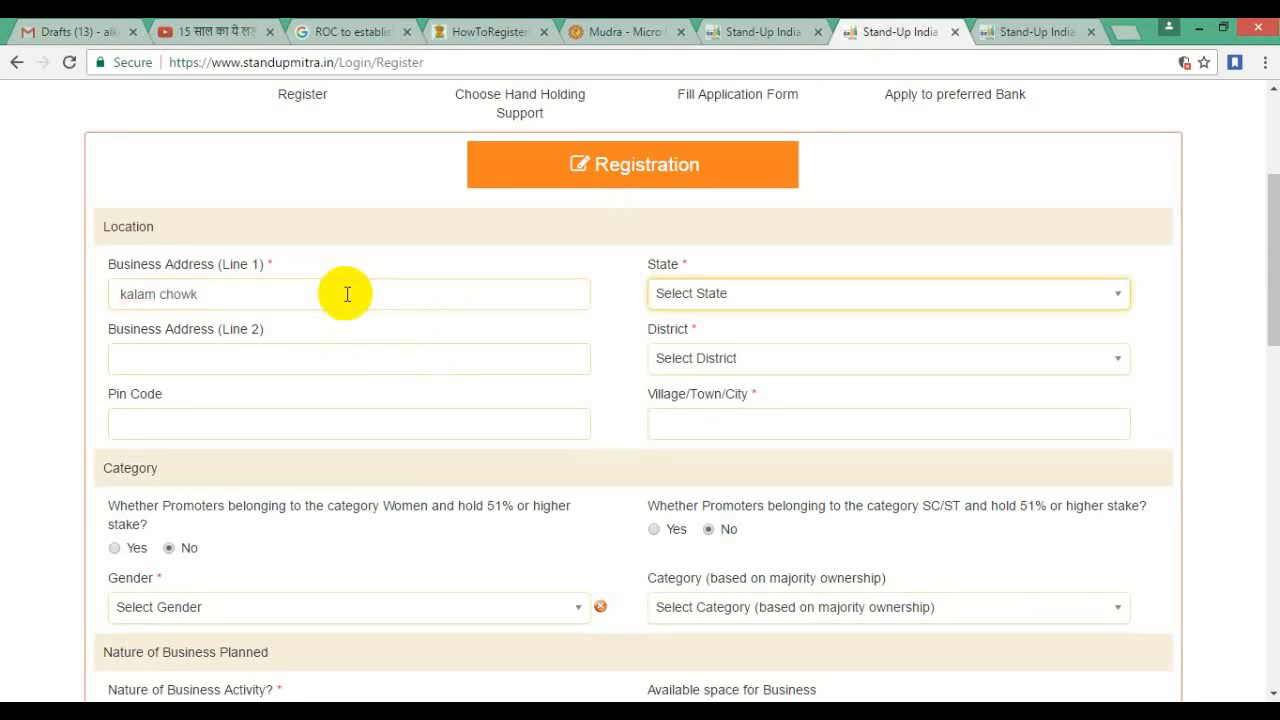
type("mm")
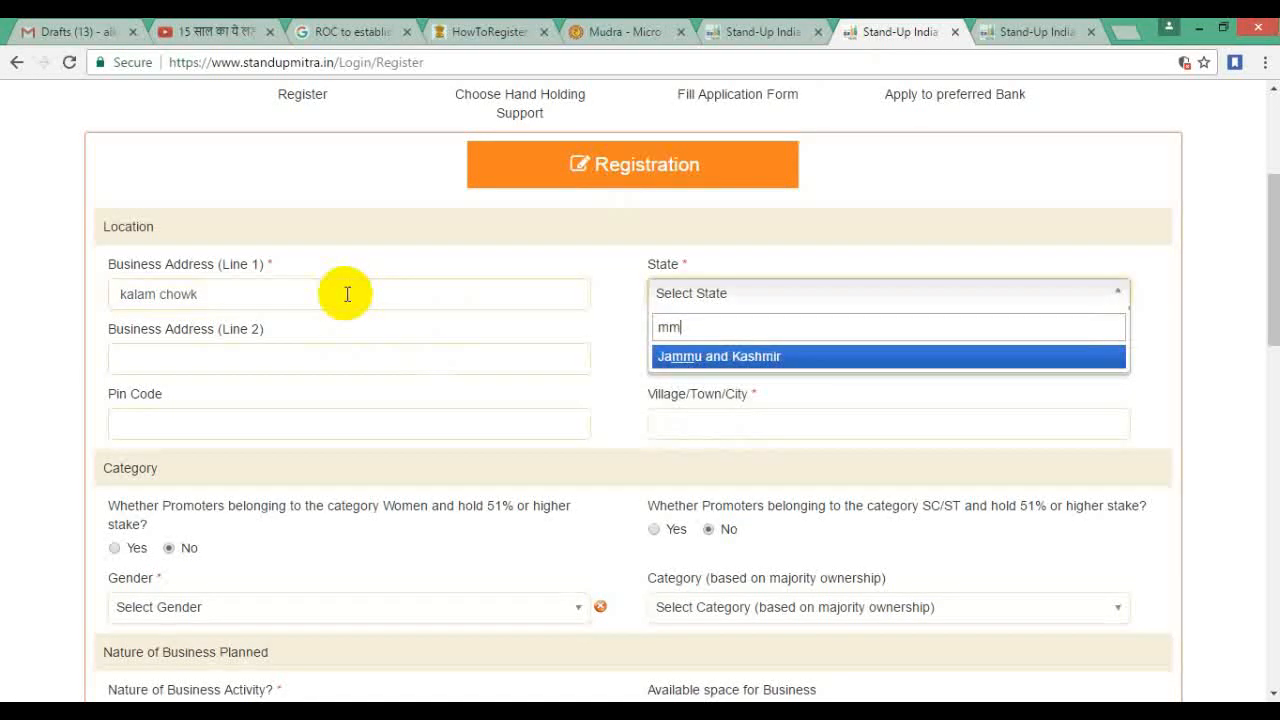
type("ahar")
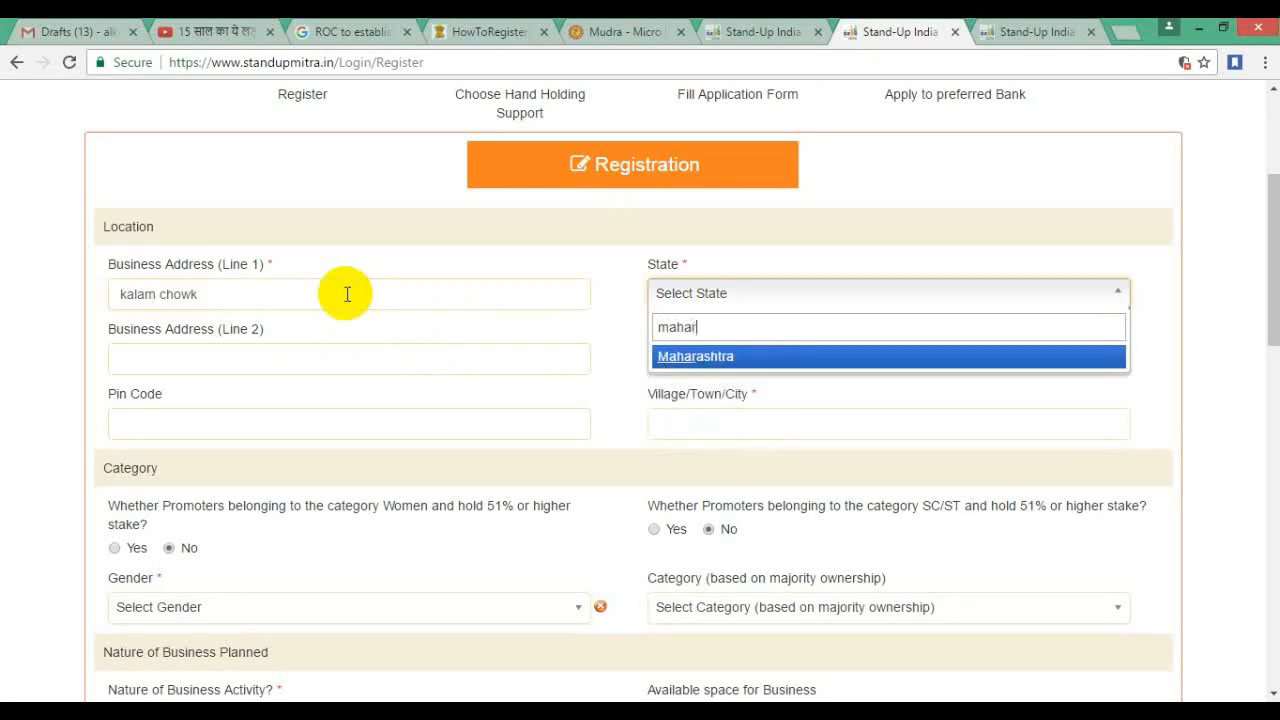
type("a")
key("Tab")
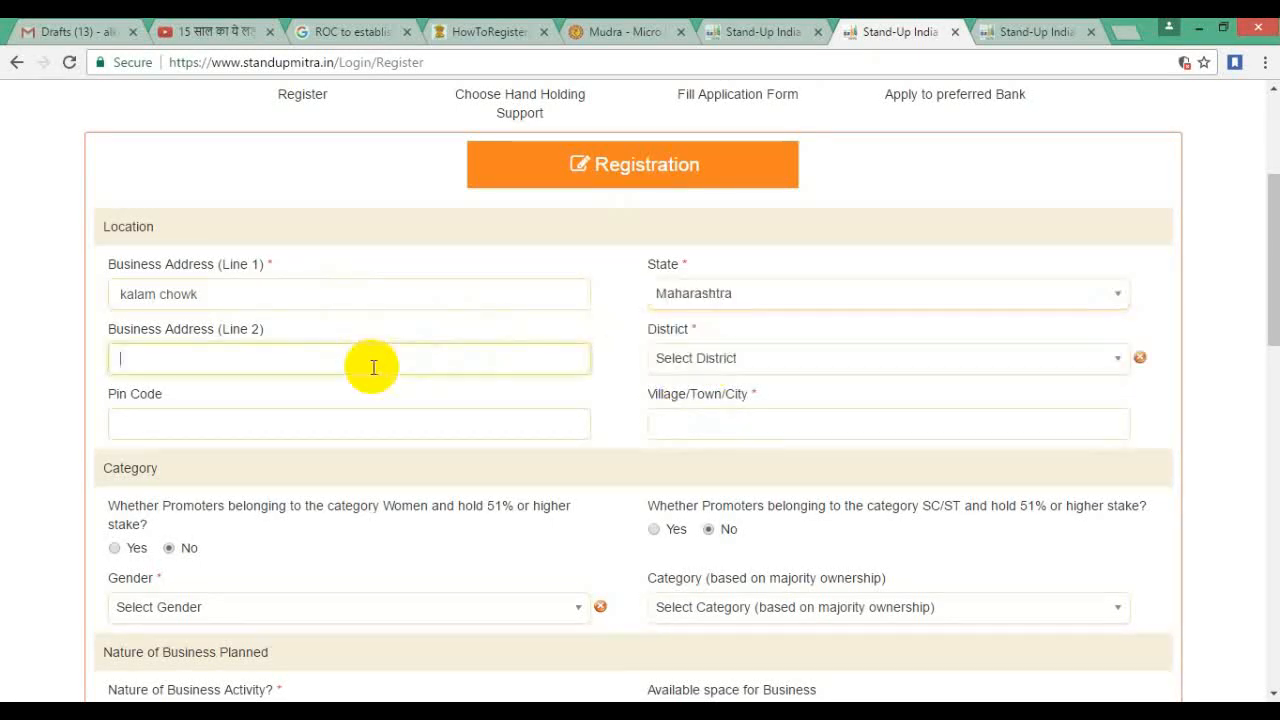
left_click(704, 364)
type("yavat")
left_click(664, 421)
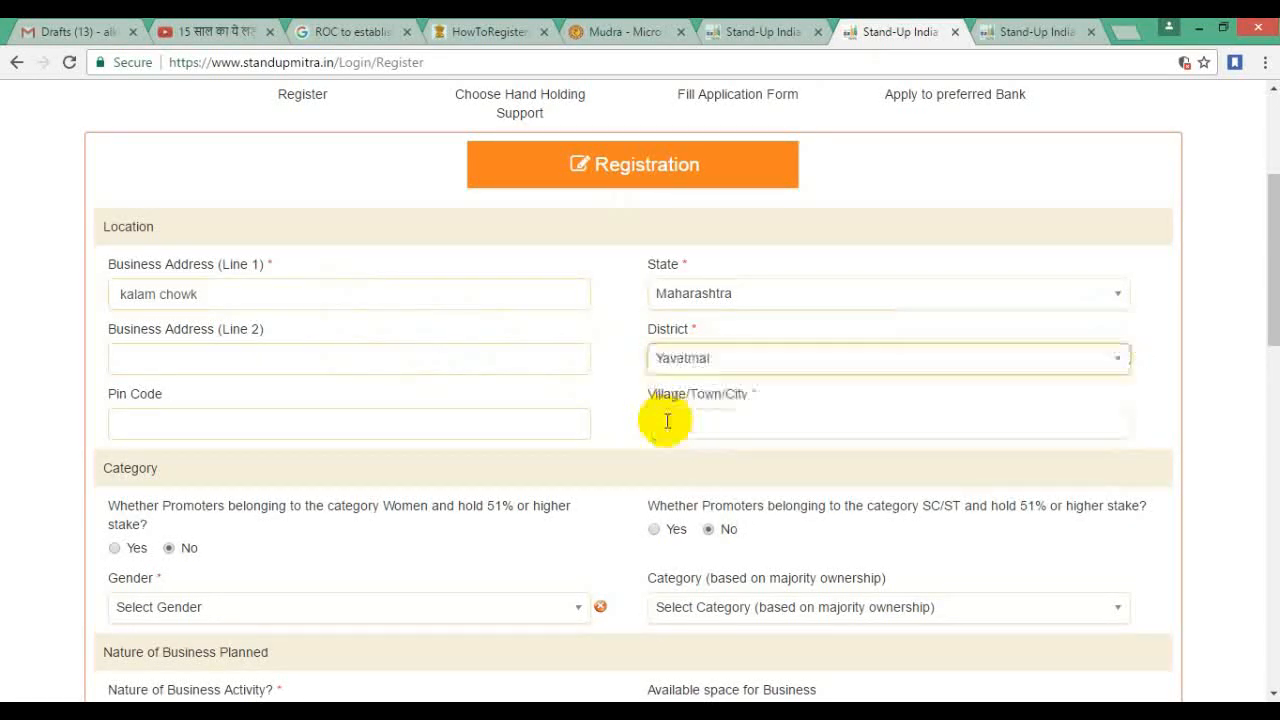
Step: Enter pin code 445001 and town 'yavatmal', leaving the women-promoters answer at No
left_click(285, 426)
type("445001")
key("Tab")
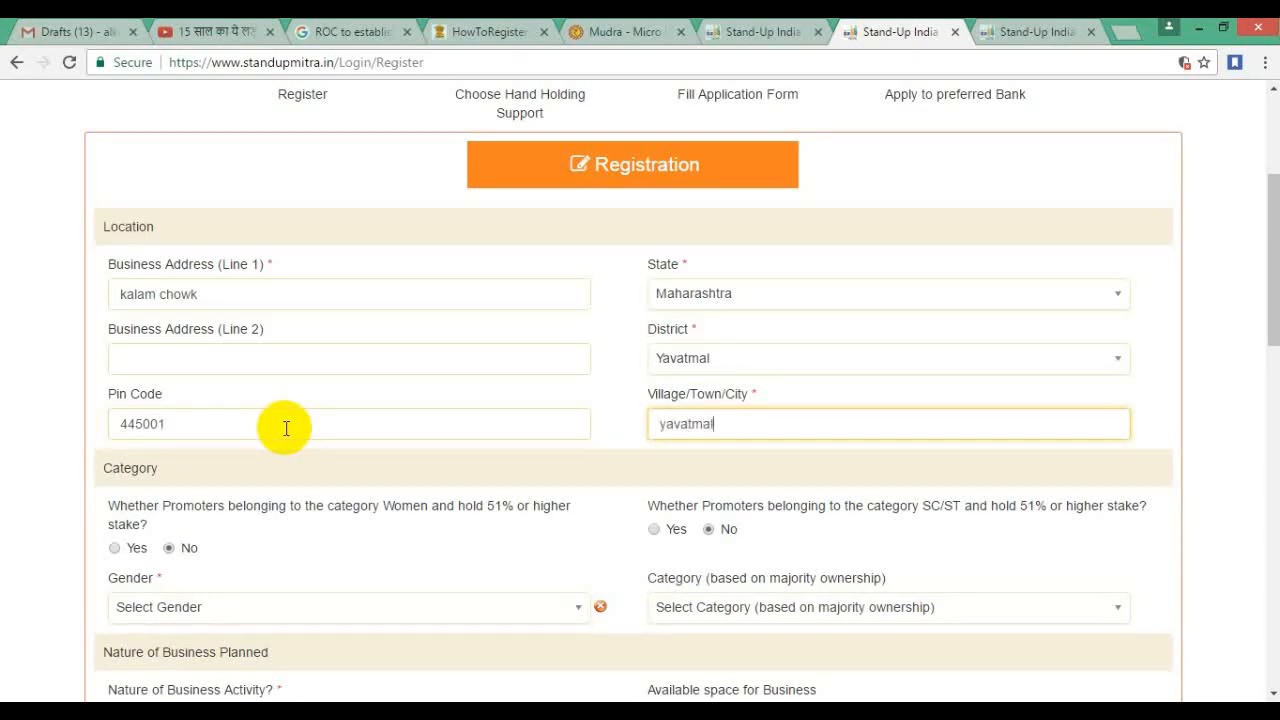
type("yavatmal")
scroll(949, 460, "down", 1)
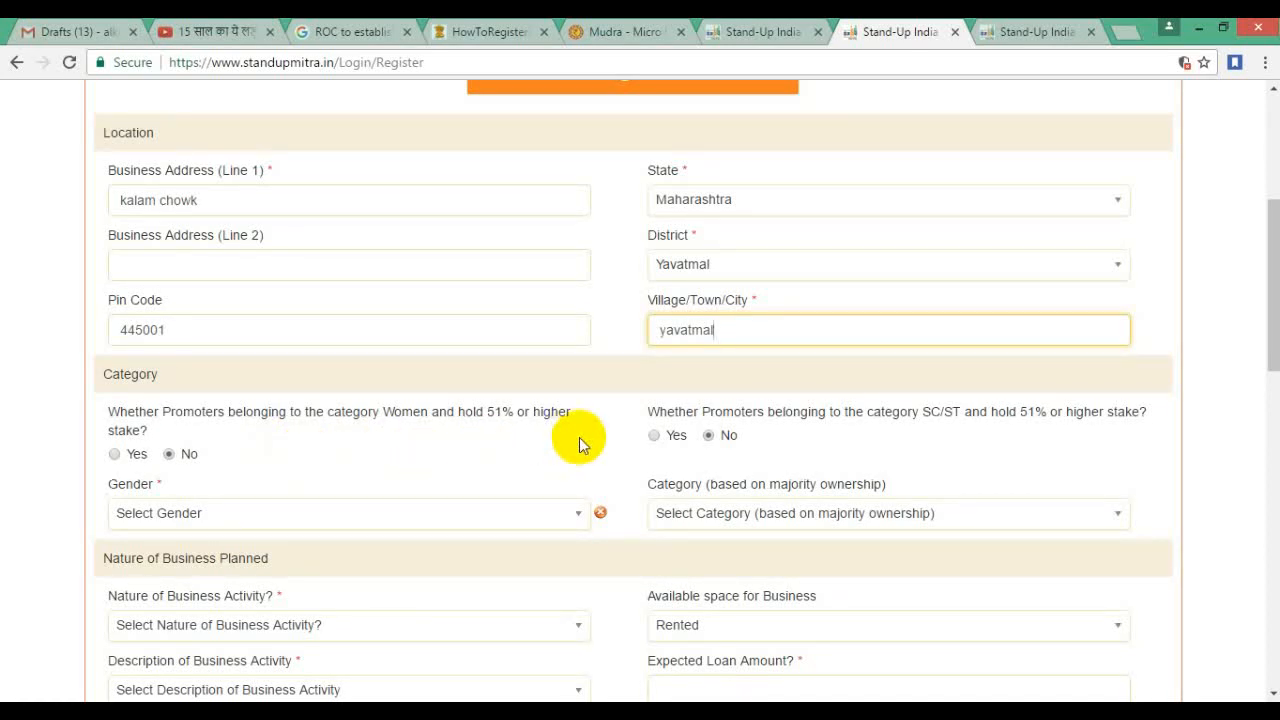
left_click(114, 455)
left_click(169, 455)
Step: Pick General as the majority-ownership category and switch the gender from Female to Male
left_click(510, 515)
left_click(575, 508)
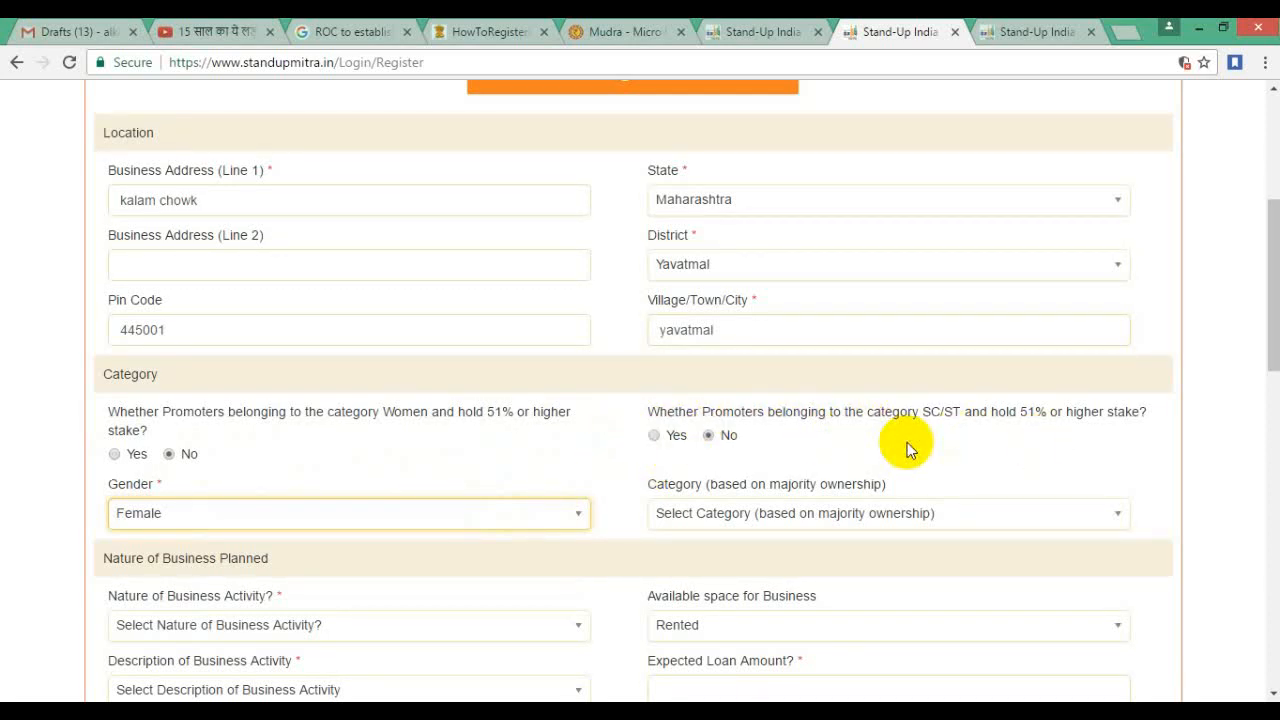
scroll(908, 450, "down", 1)
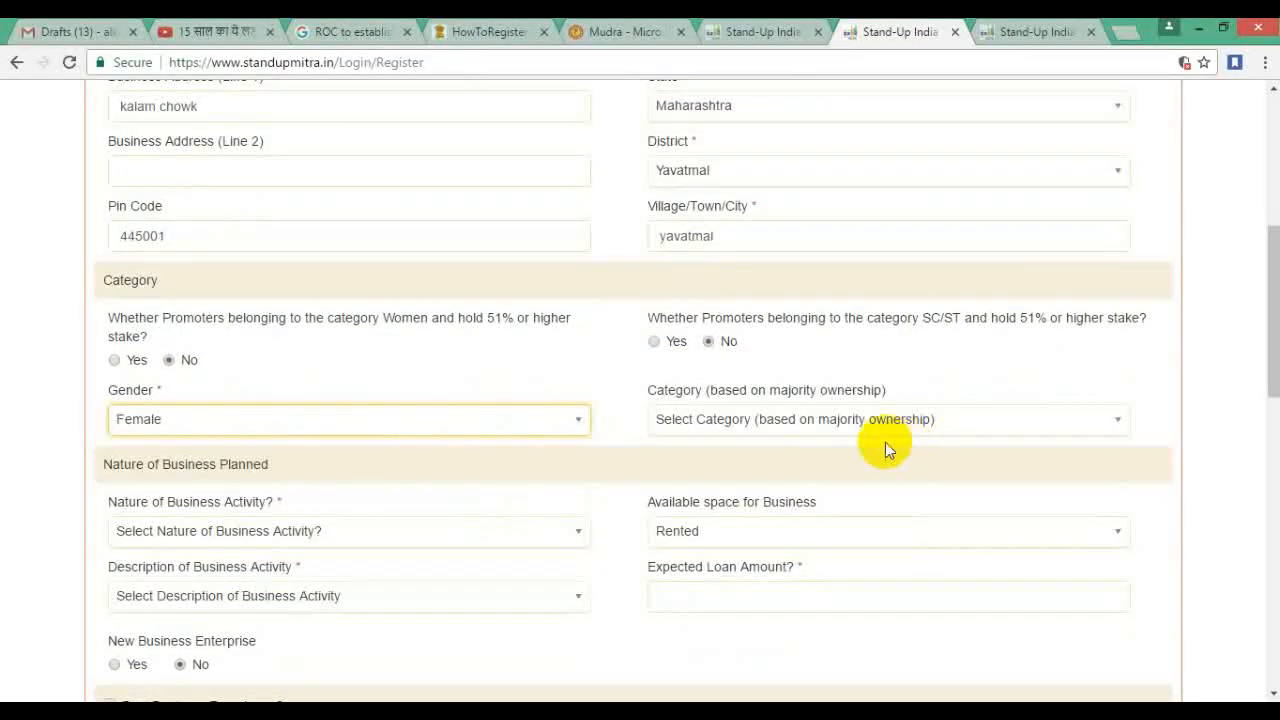
left_click(763, 430)
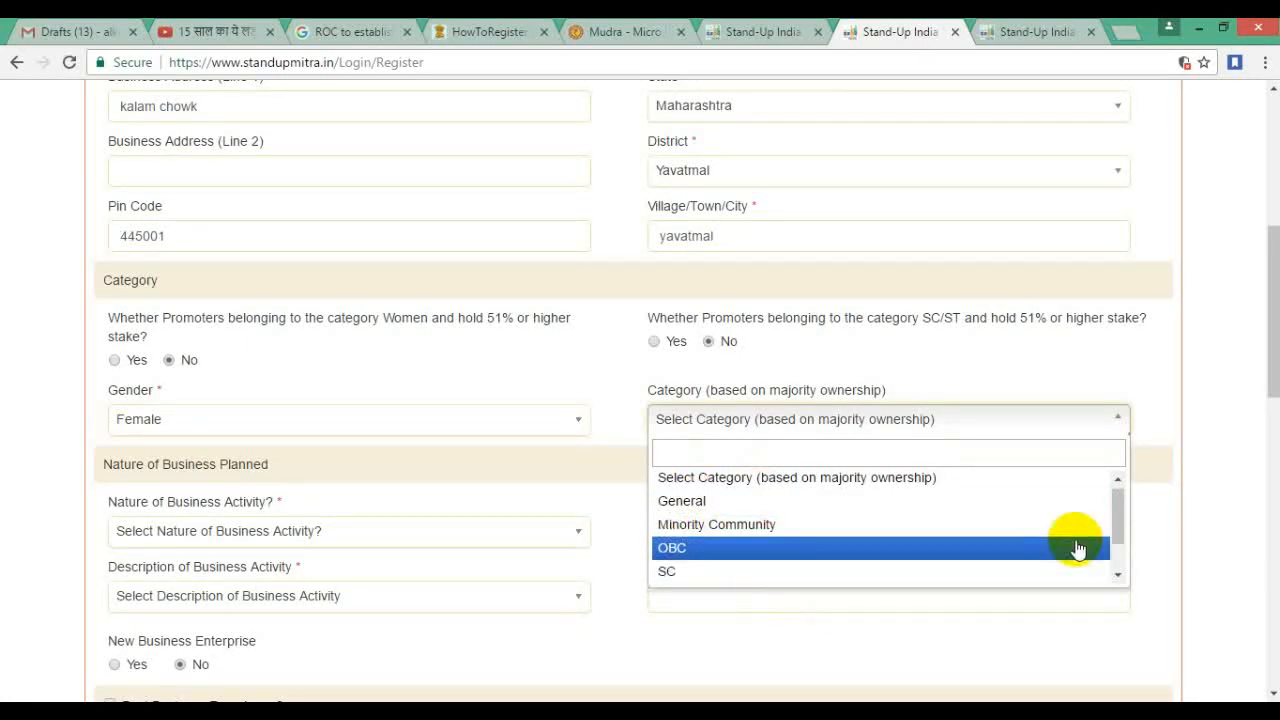
mouse_move(1119, 517)
left_mouse_down()
mouse_move(1117, 563)
mouse_move(1109, 514)
left_mouse_up()
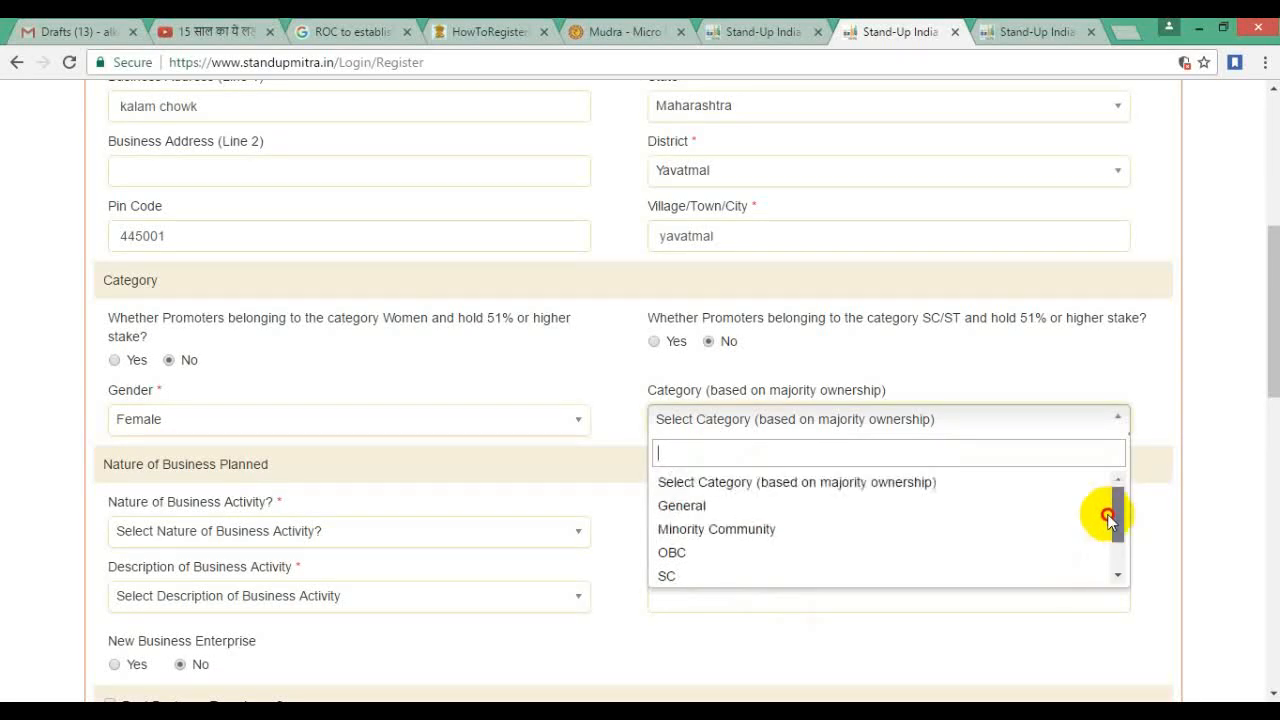
left_click(682, 506)
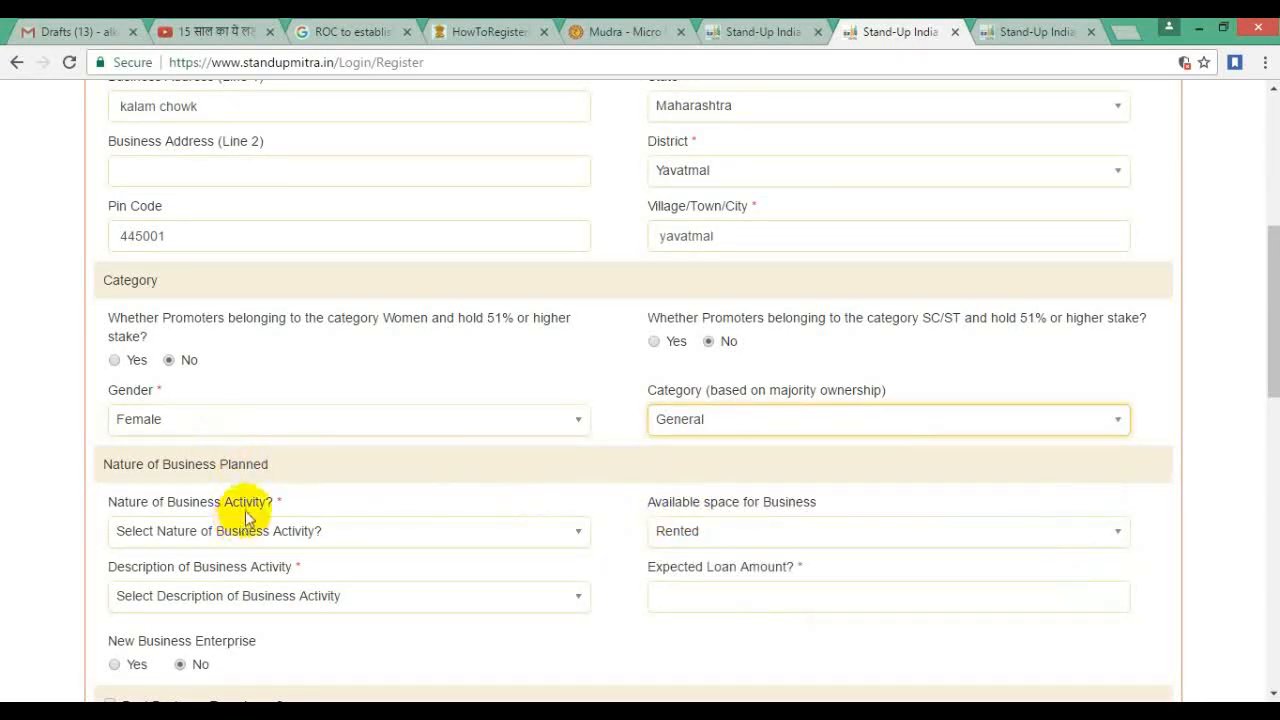
left_click(274, 423)
left_click(190, 468)
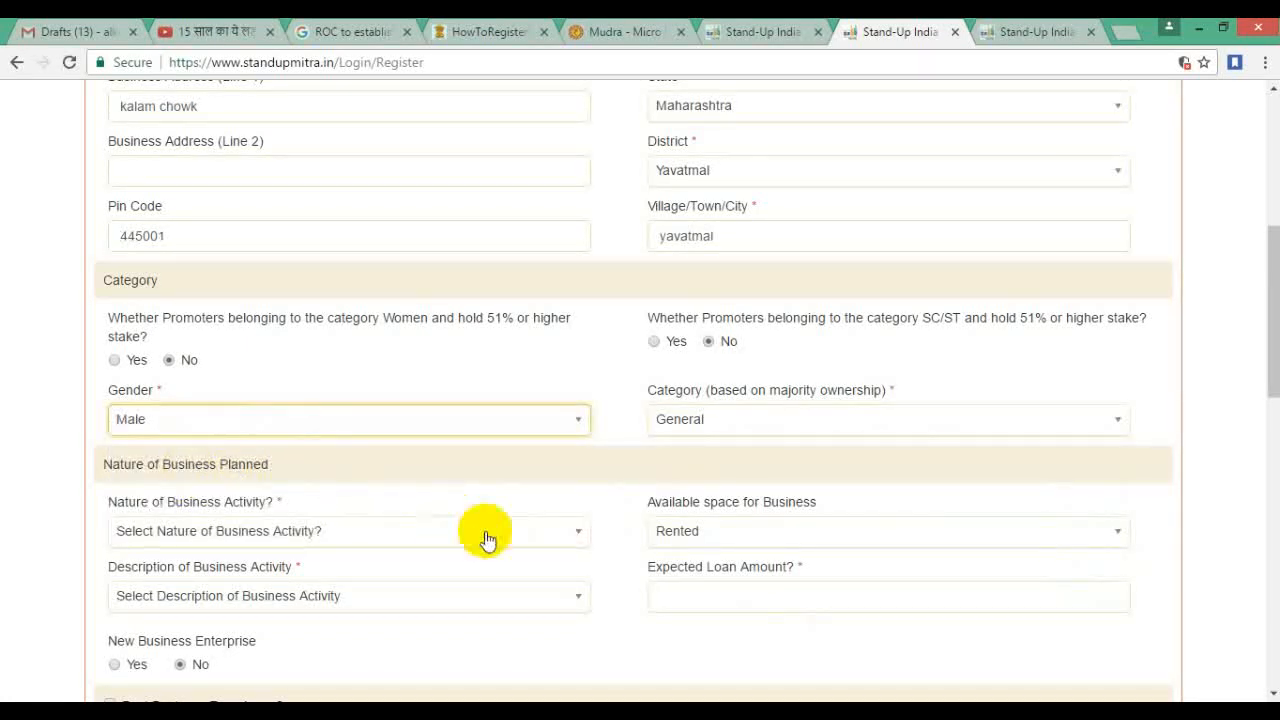
scroll(484, 535, "down", 1)
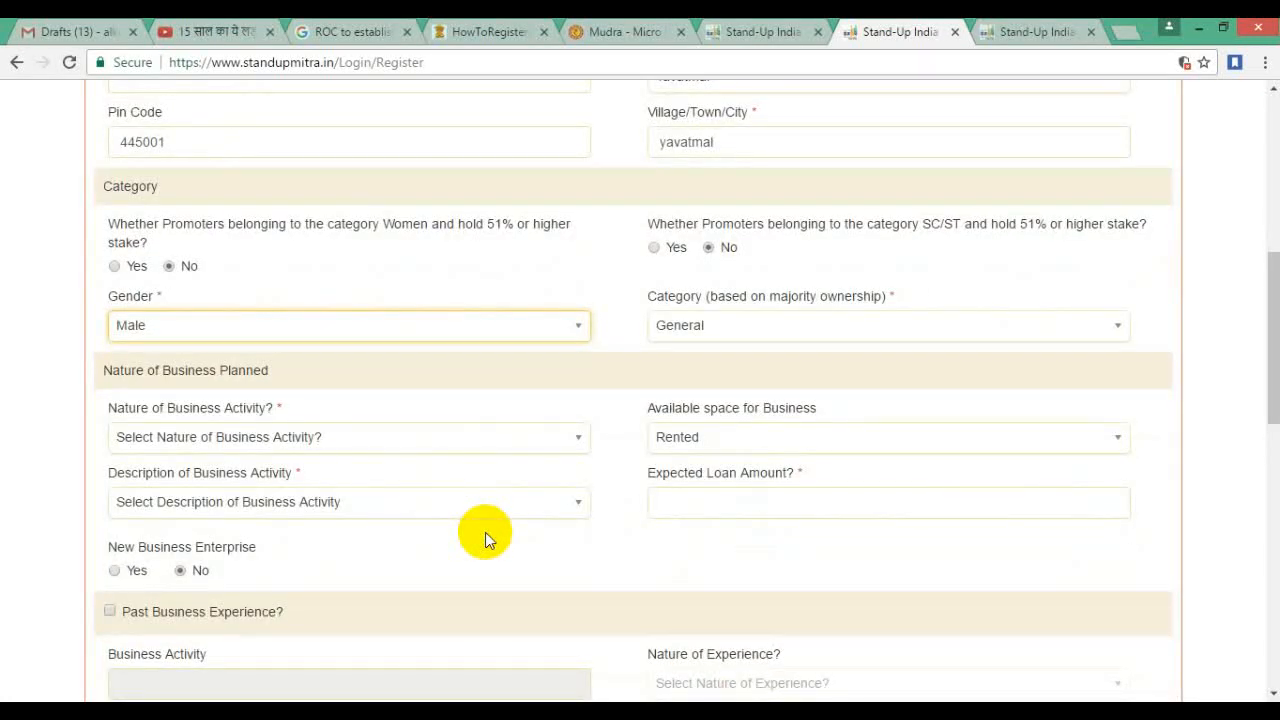
Step: Choose Services as the nature of business activity and keep Rented as available space
left_click(430, 438)
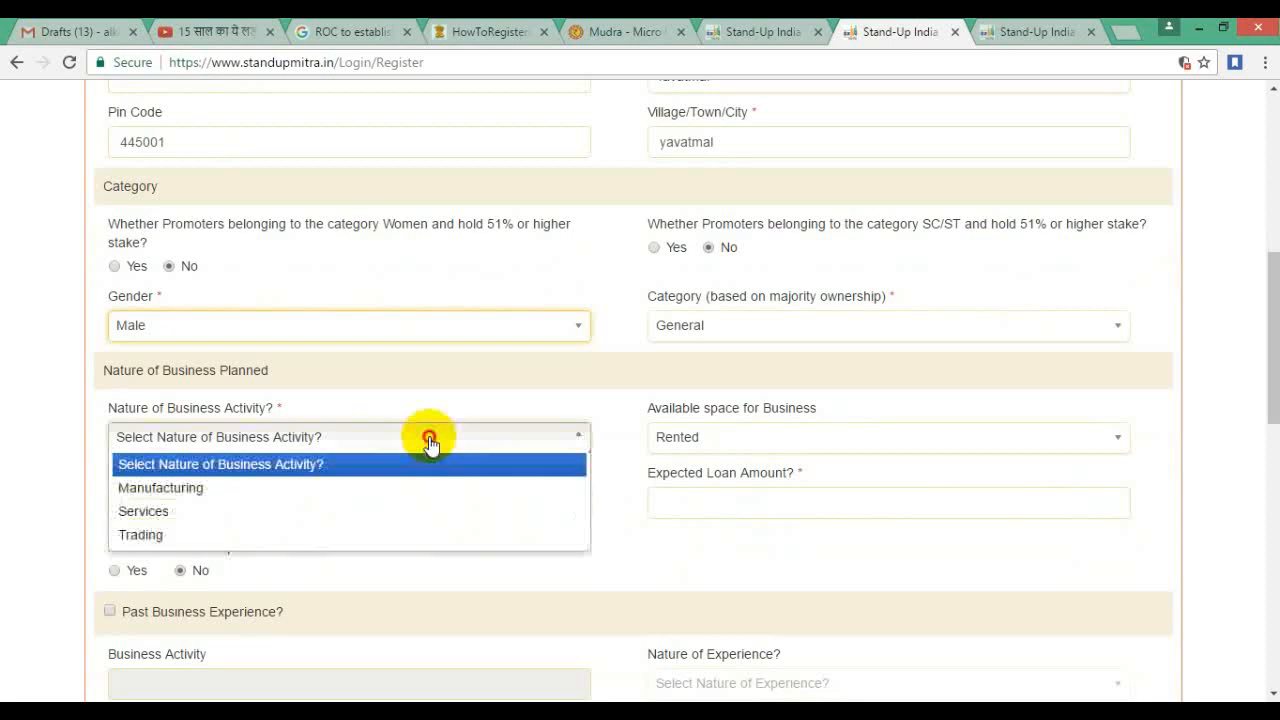
left_click(188, 513)
left_click(902, 440)
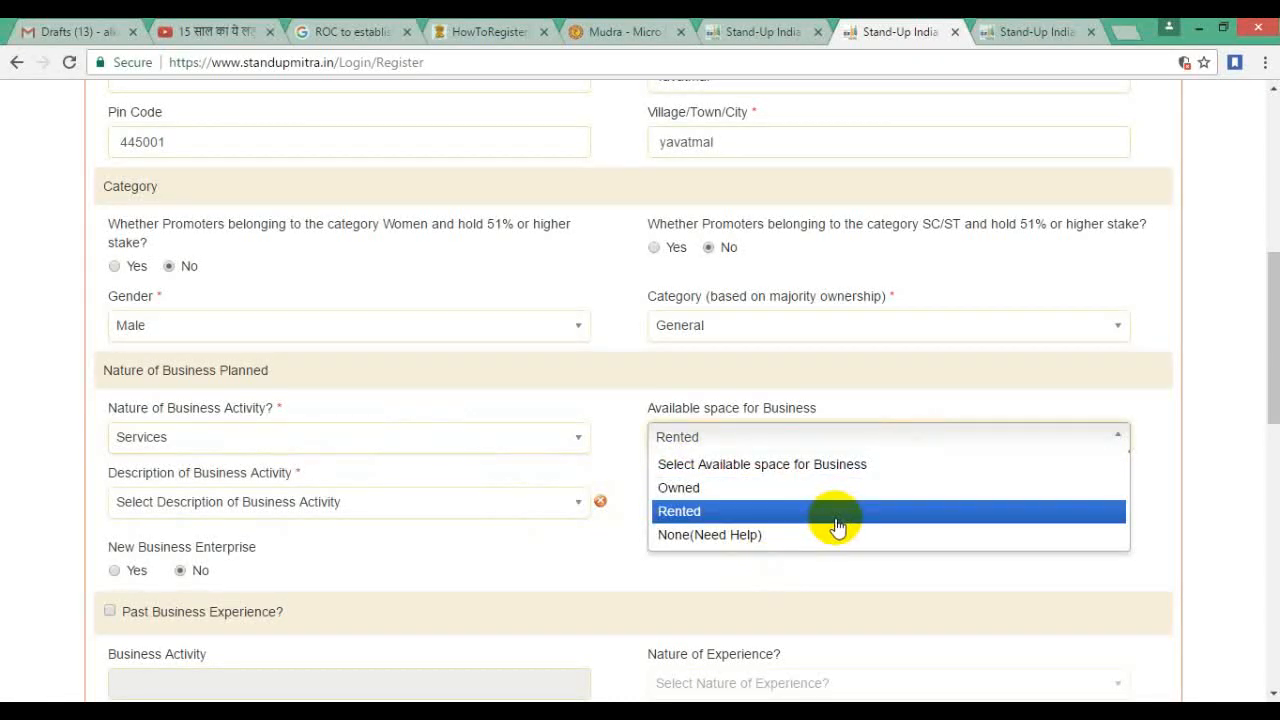
left_click(702, 510)
left_click(362, 513)
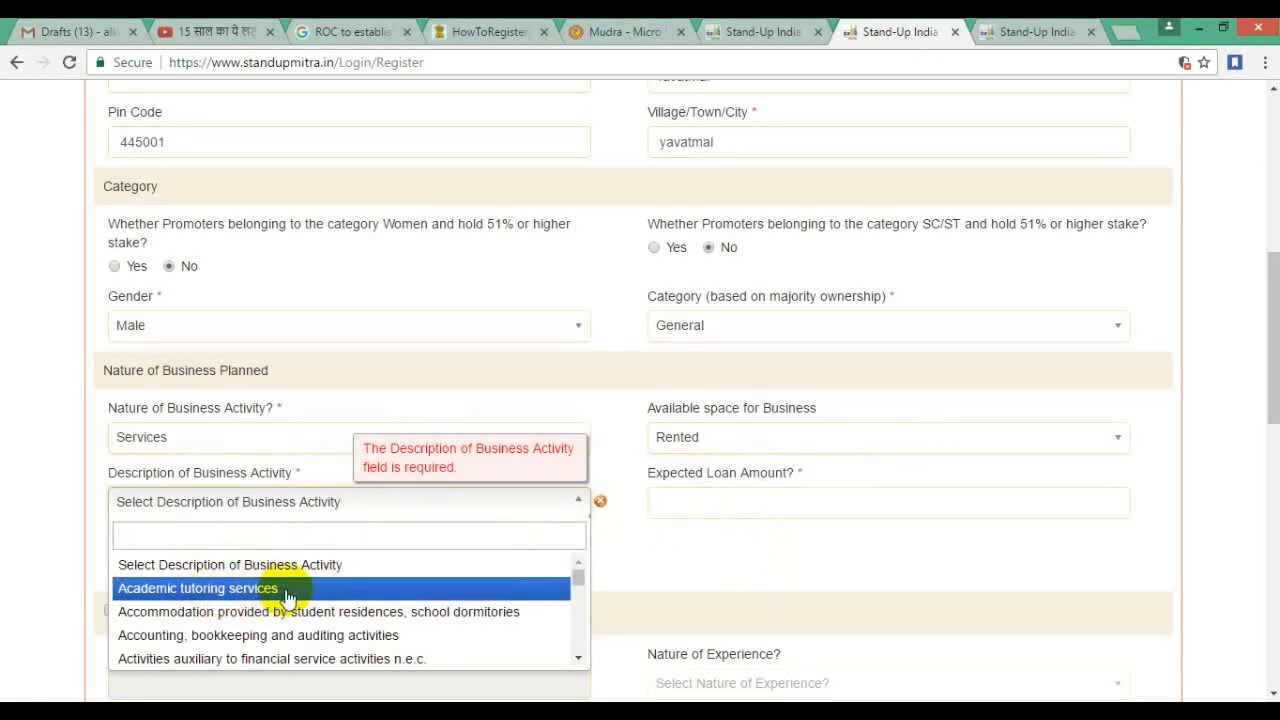
Step: Search 'computer' and select 'Repair and maintenance of computer and peripheral equipment' as the activity description
left_click_drag(580, 576, 575, 630)
left_click(205, 533)
type("compuer")
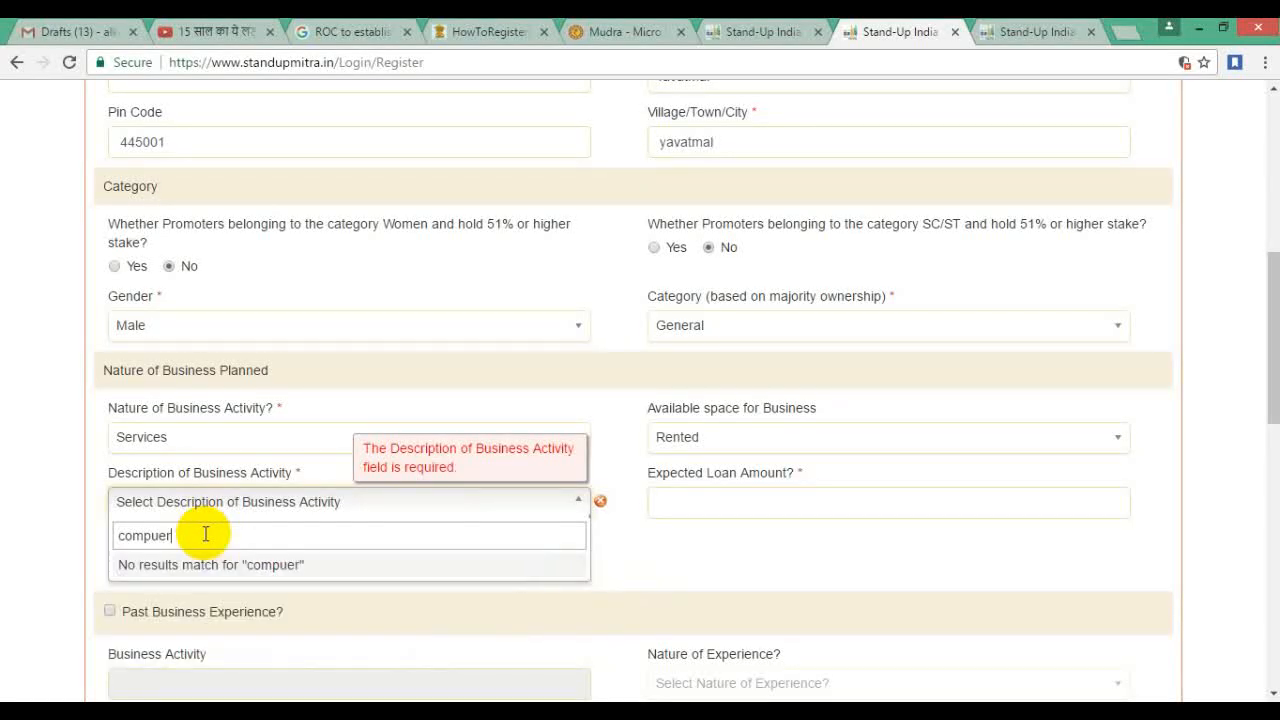
key("BackSpace")
key("BackSpace")
key("BackSpace")
key("BackSpace")
key("BackSpace")
key("BackSpace")
key("BackSpace")
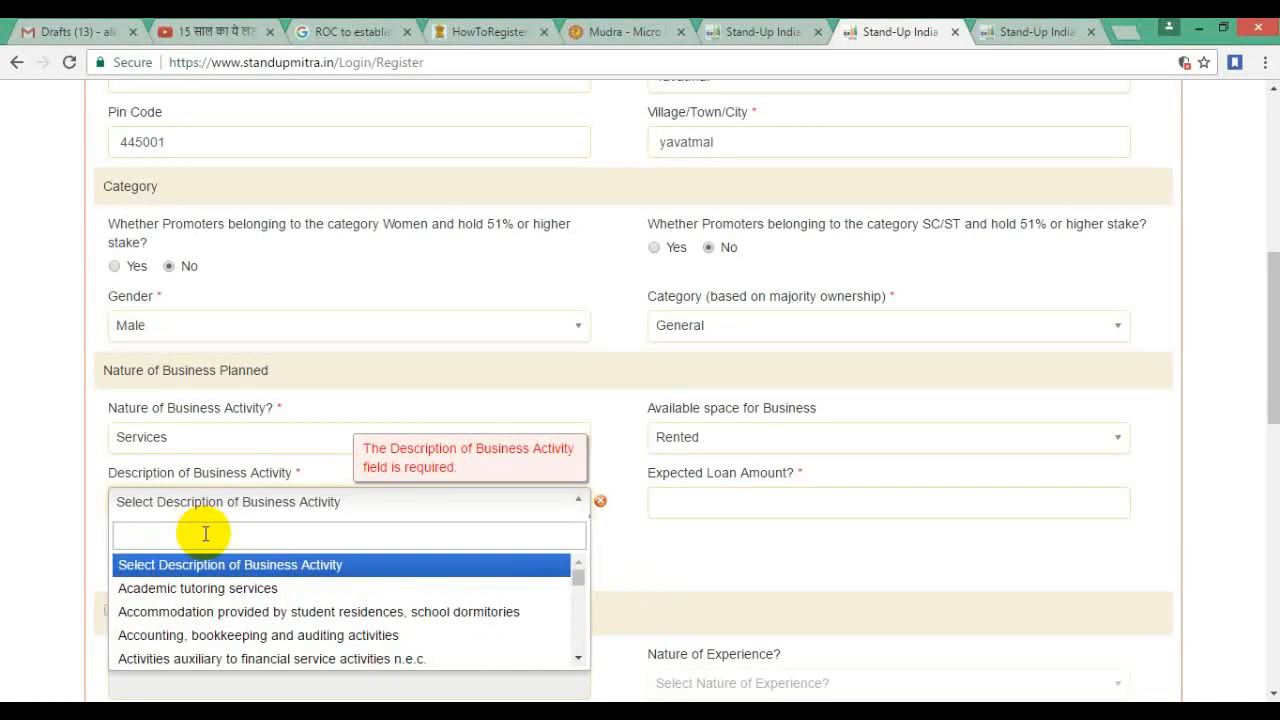
type("internet")
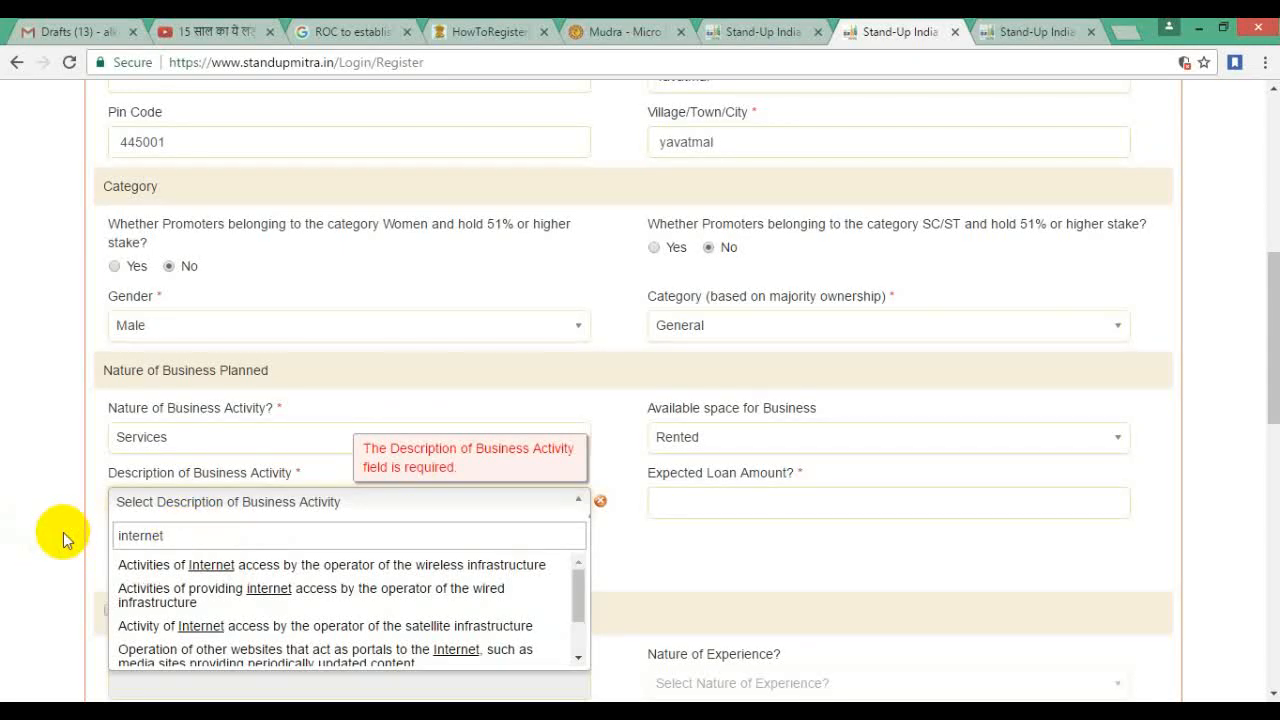
key("ctrl+a")
key("BackSpace")
type("computer")
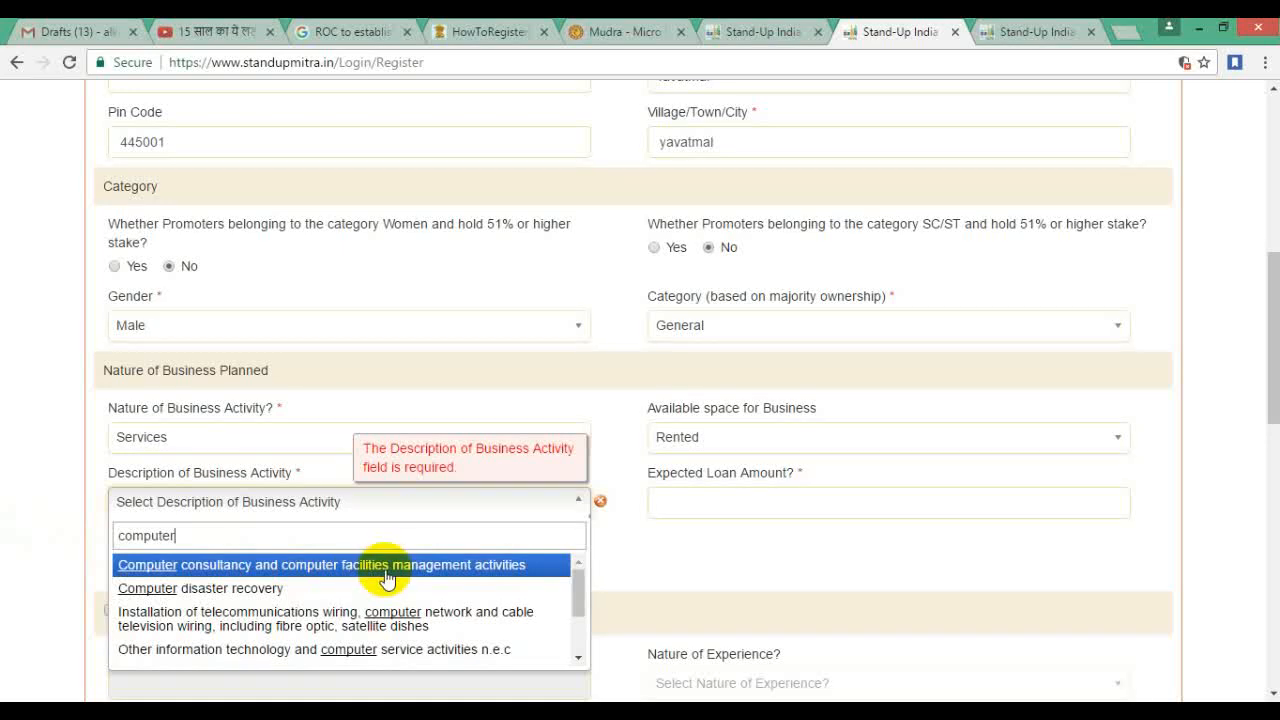
mouse_move(586, 600)
left_mouse_down()
mouse_move(583, 634)
mouse_move(574, 609)
left_mouse_up()
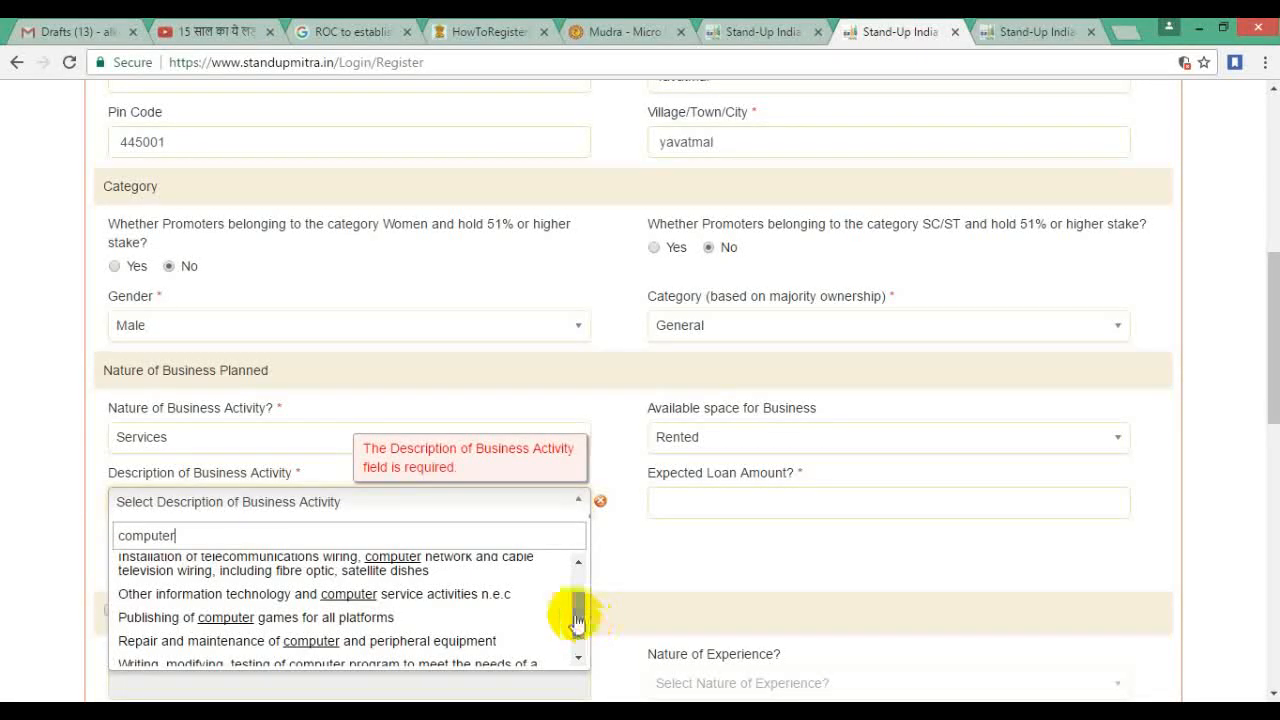
left_click(428, 652)
left_click(764, 502)
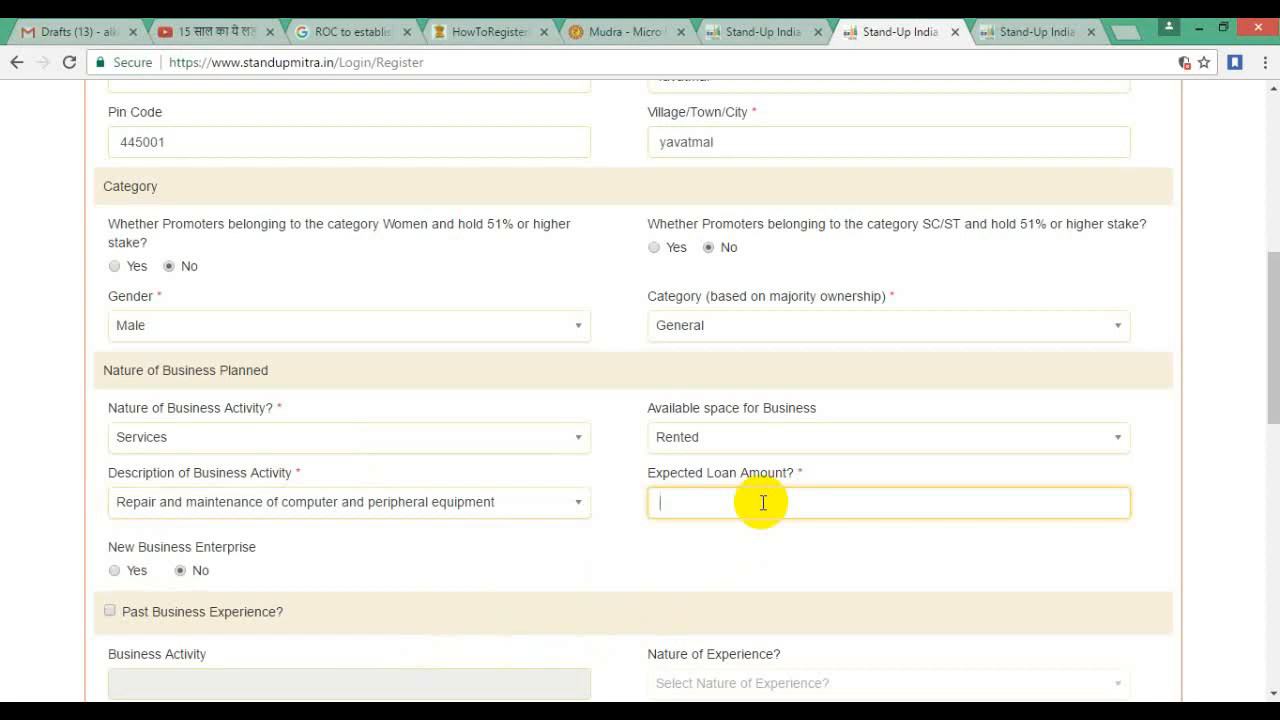
Step: Enter 99900 as the expected loan amount, leaving new enterprise and past experience at No
type("99900")
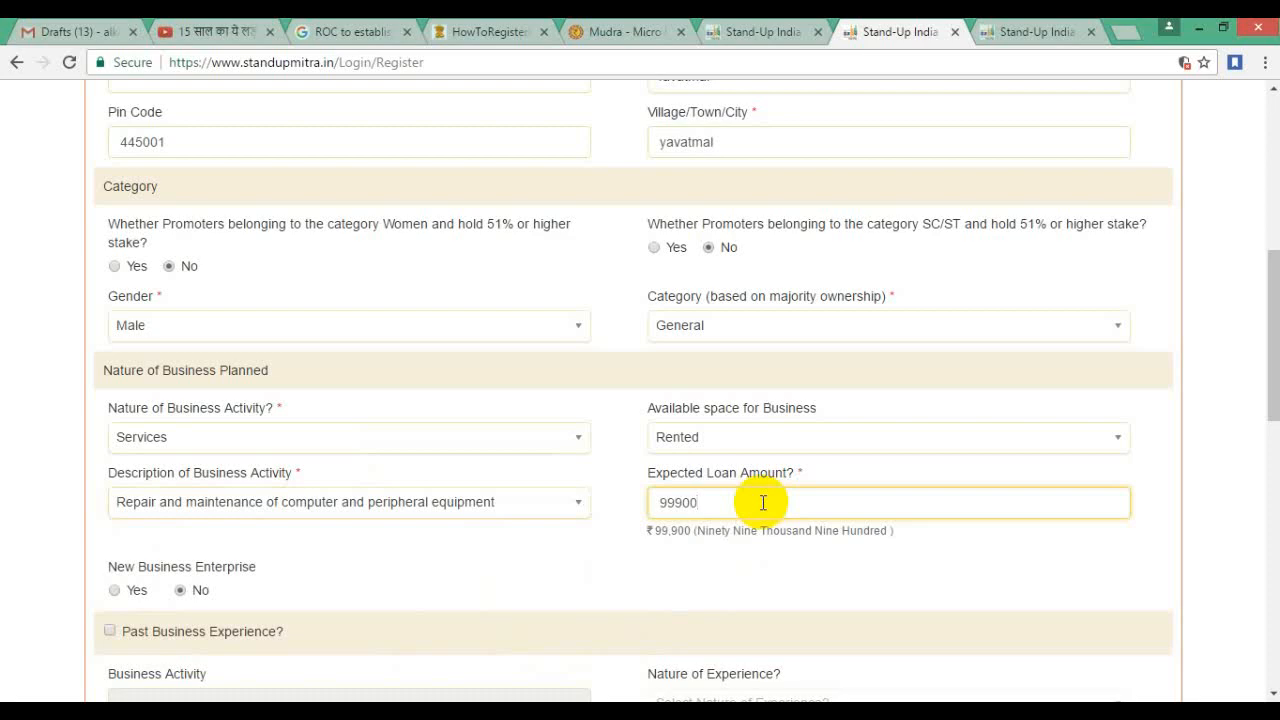
scroll(757, 674, "down", 3)
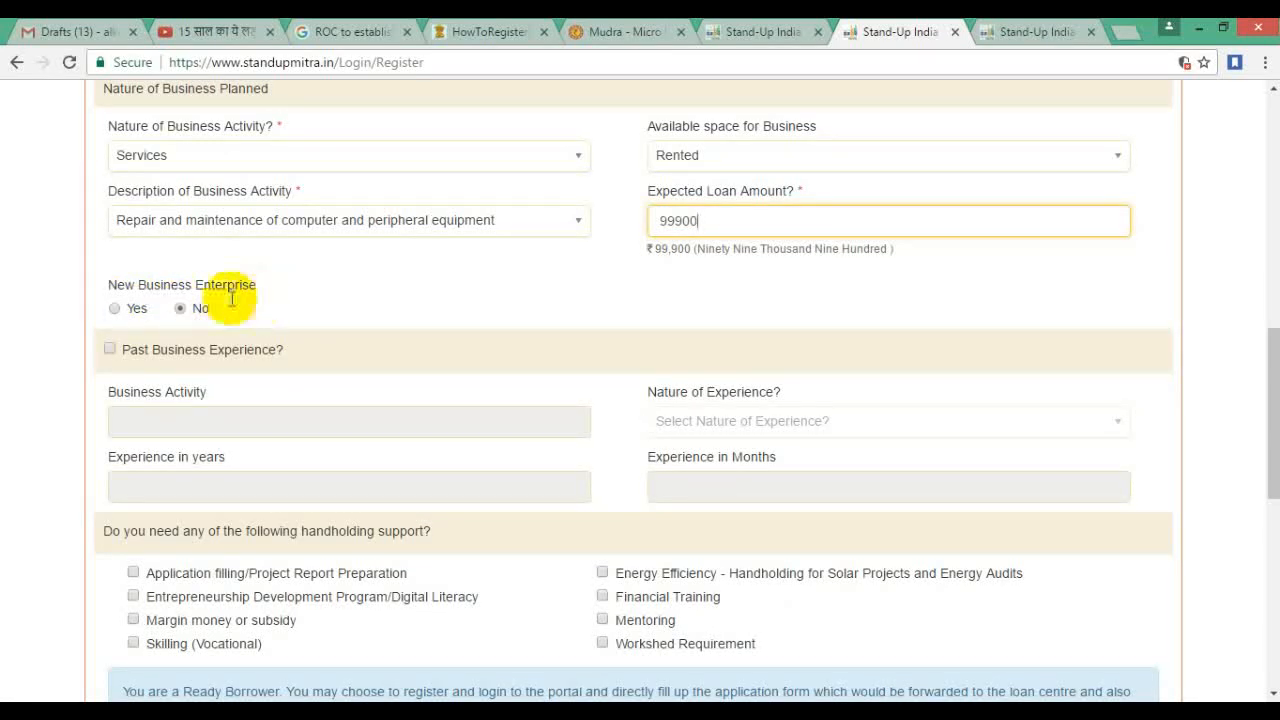
left_click(115, 309)
left_click(110, 349)
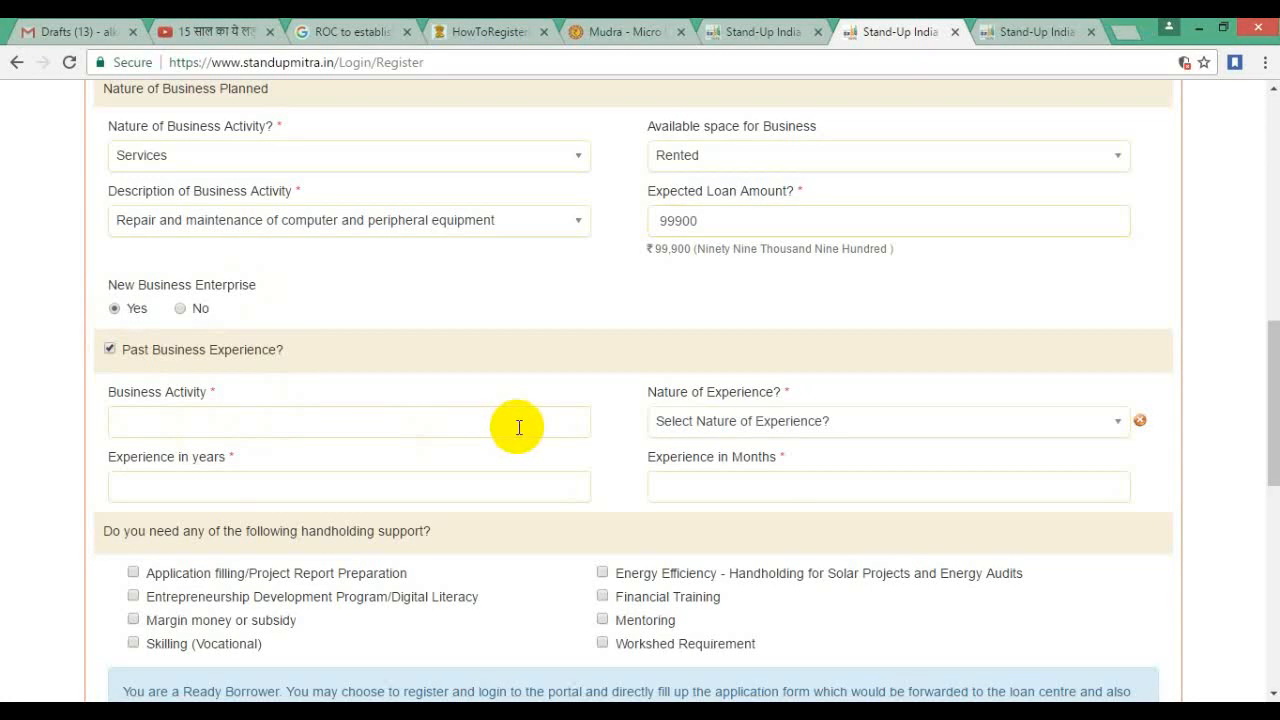
left_click(181, 309)
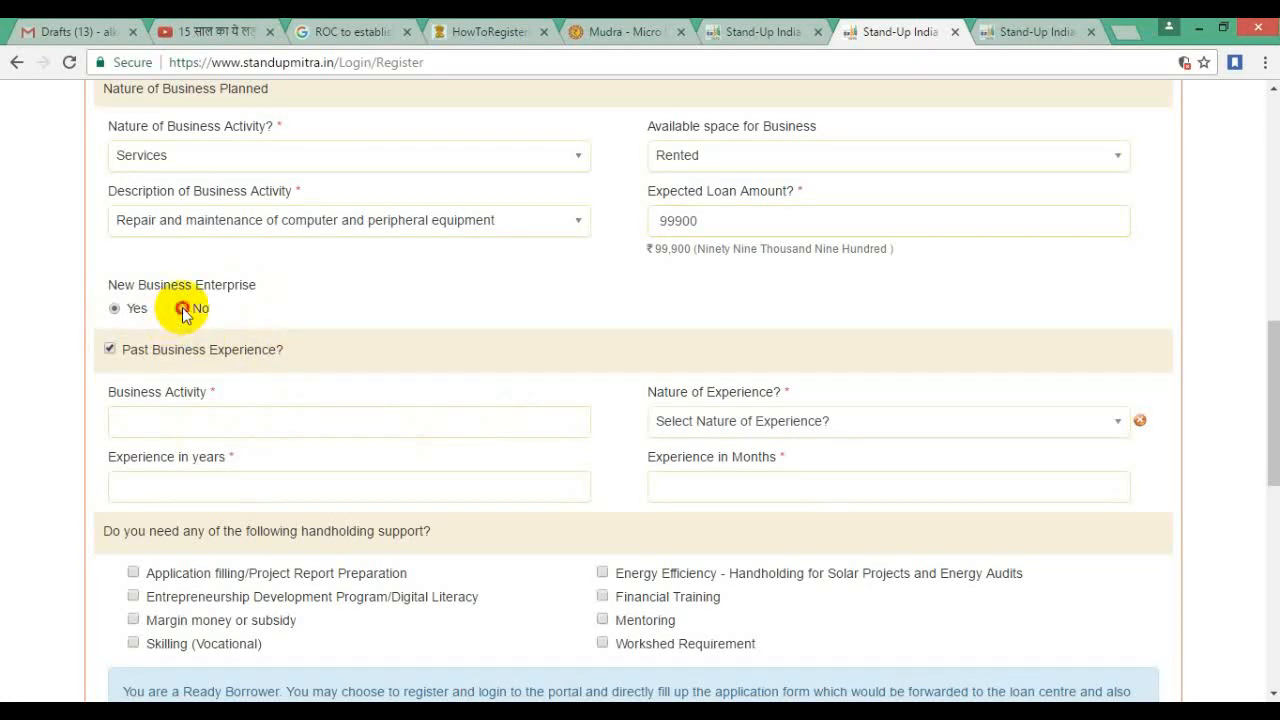
left_click(110, 349)
scroll(501, 376, "down", 2)
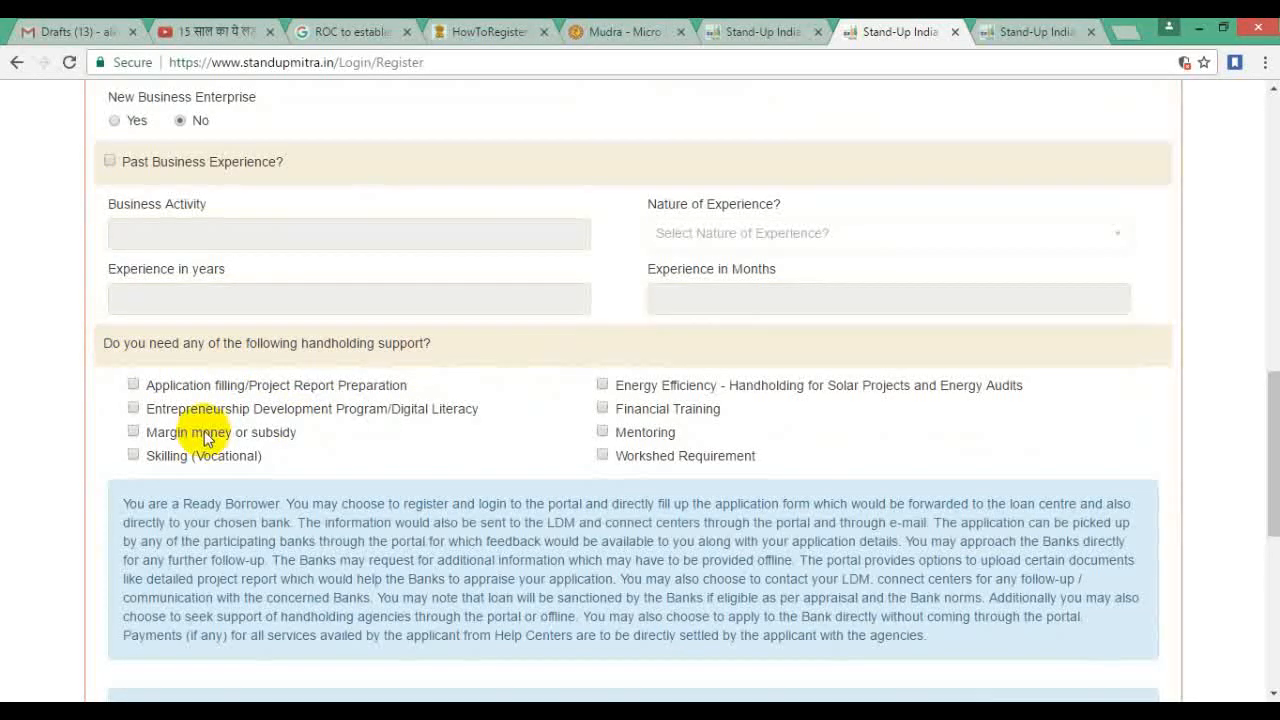
Step: Request application filling, vocational skilling, mentoring, workshed and Financial Training handholding support
left_click(135, 386)
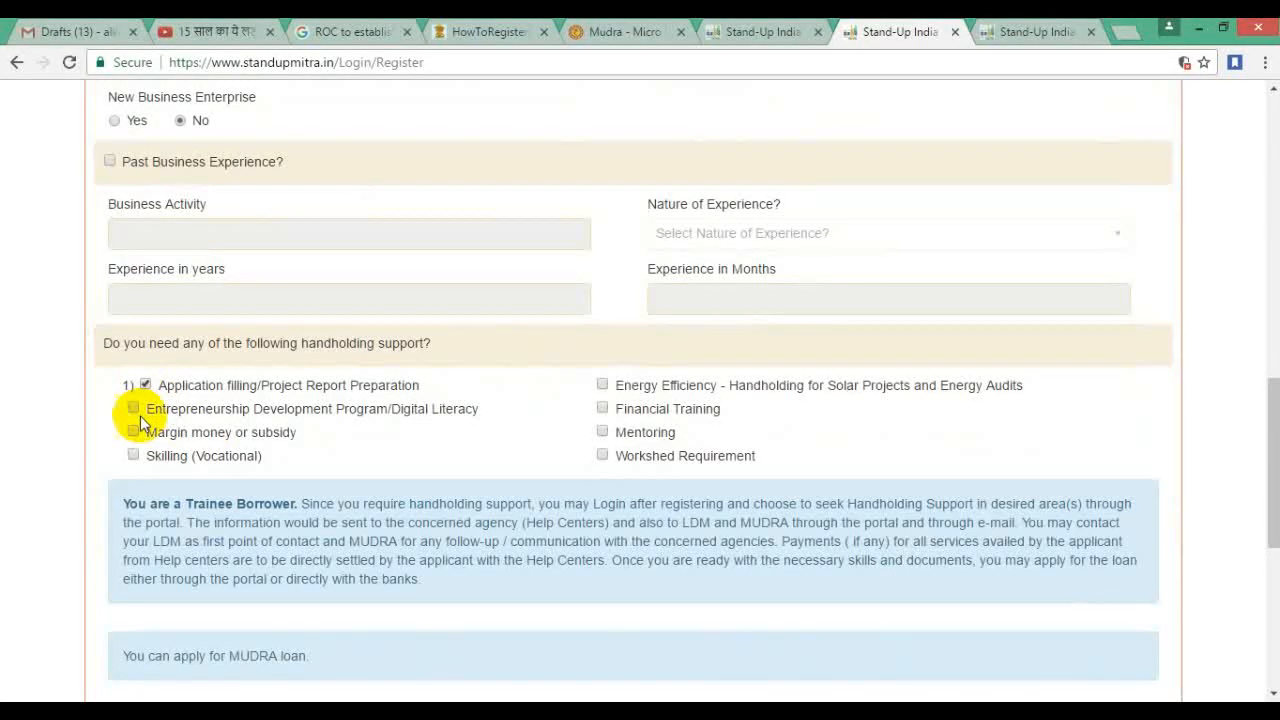
left_click(133, 455)
left_click(602, 432)
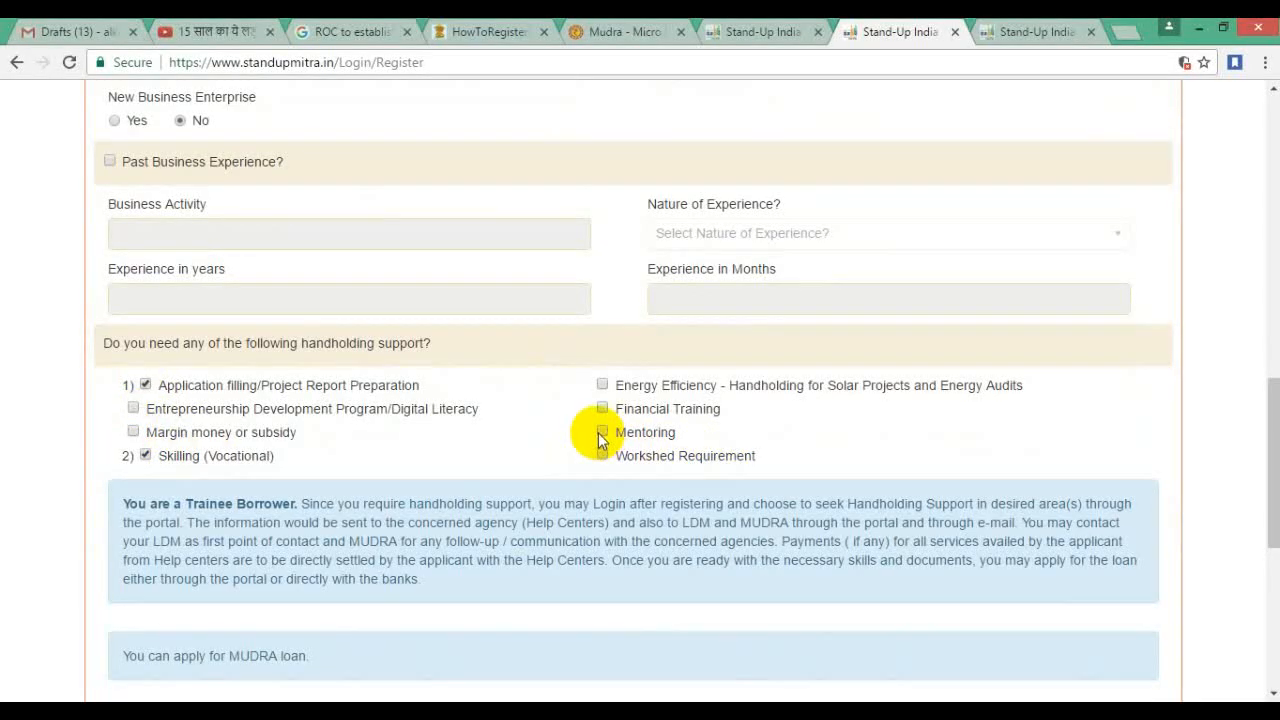
left_click(602, 455)
left_click(603, 408)
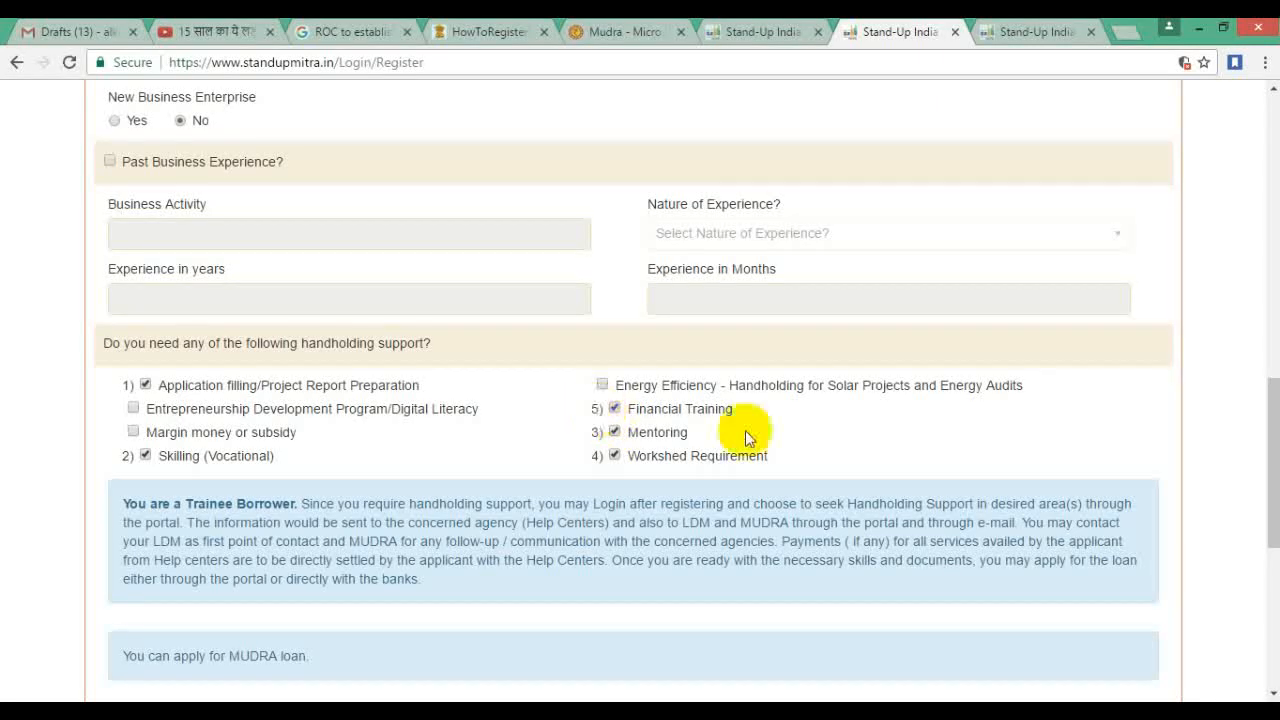
scroll(700, 430, "down", 5)
left_click(229, 281)
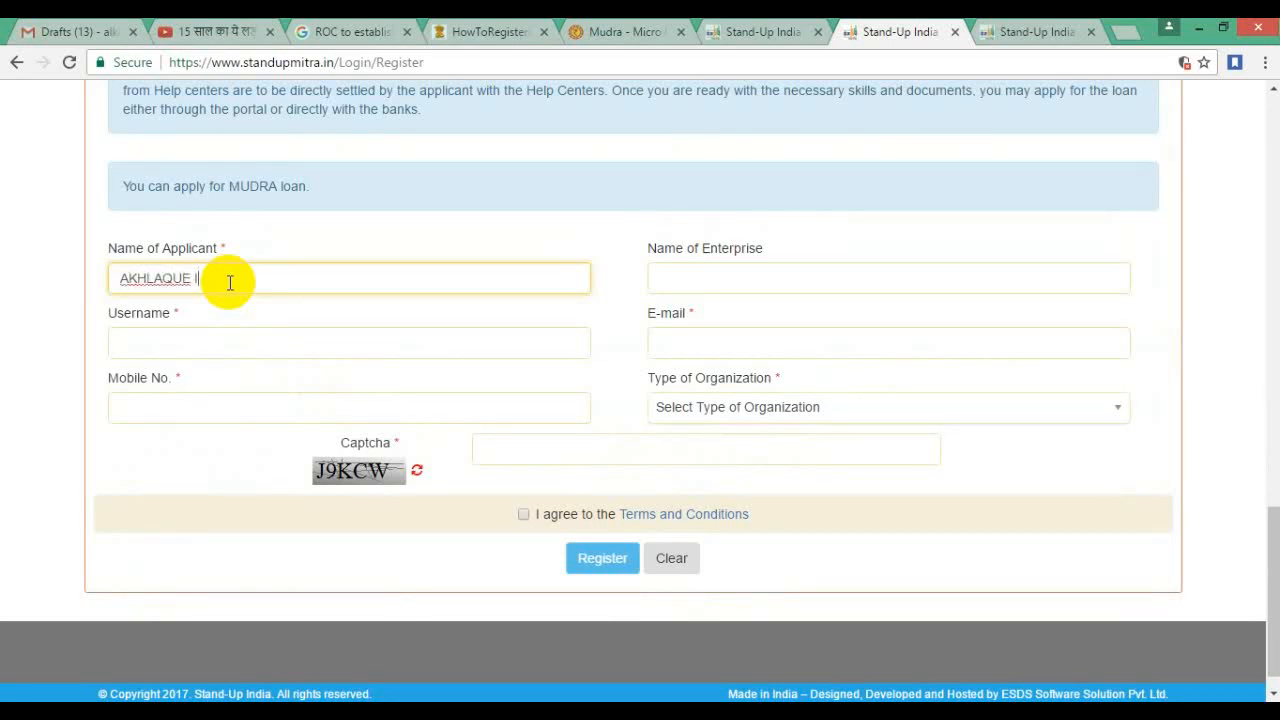
Step: Enter the applicant's full name and the enterprise name INFO-TECH HUB, then start a username
key("Tab")
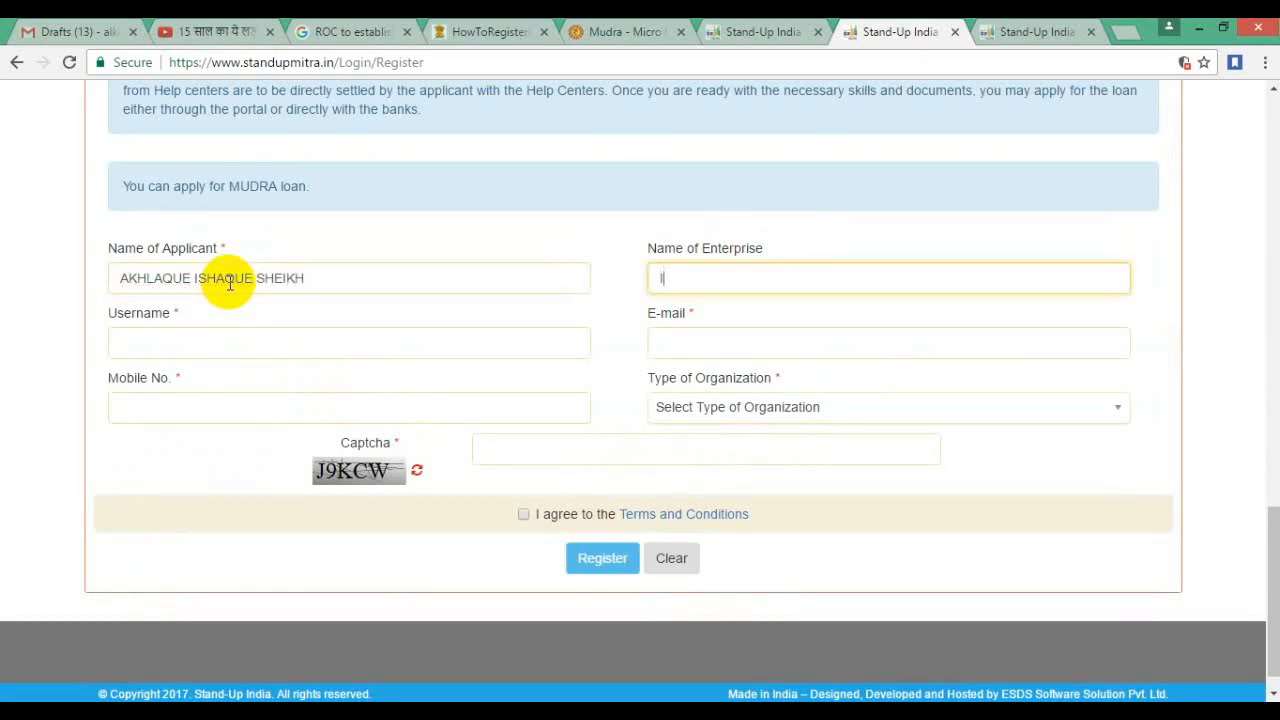
type("INFOTECH")
key("BackSpace")
key("BackSpace")
key("BackSpace")
key("BackSpace")
key("BackSpace")
key("BackSpace")
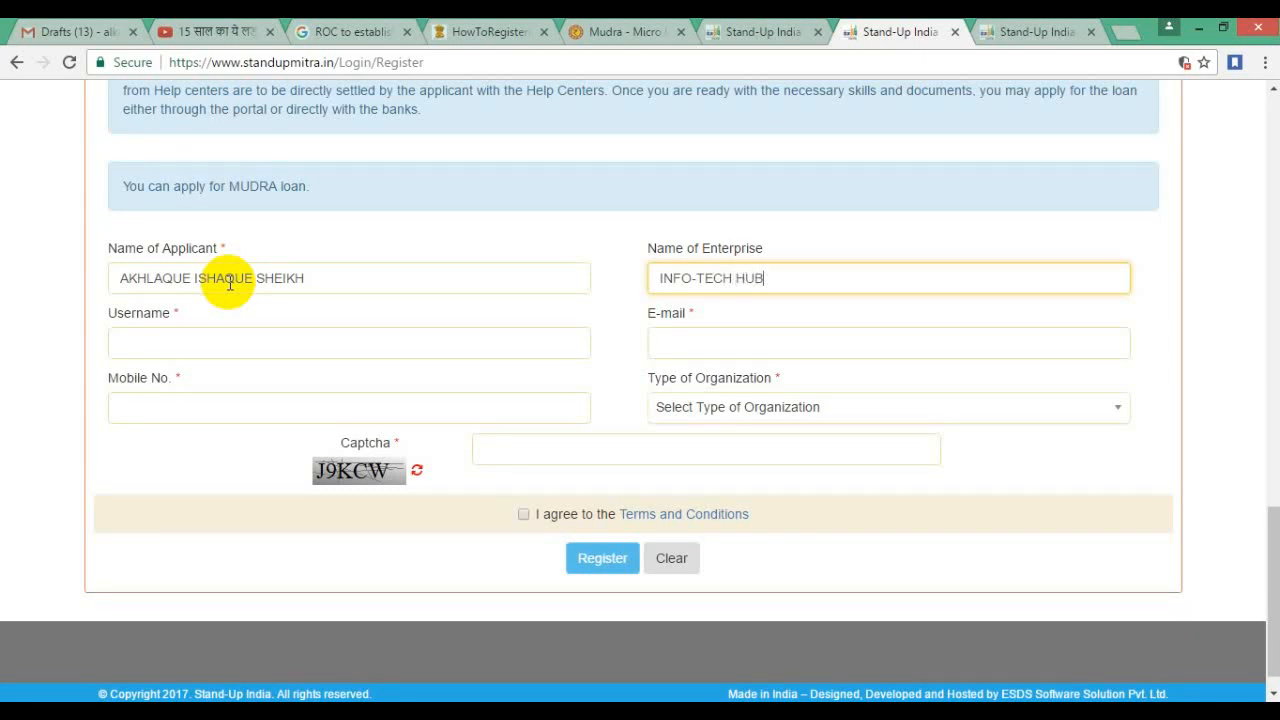
left_click(219, 346)
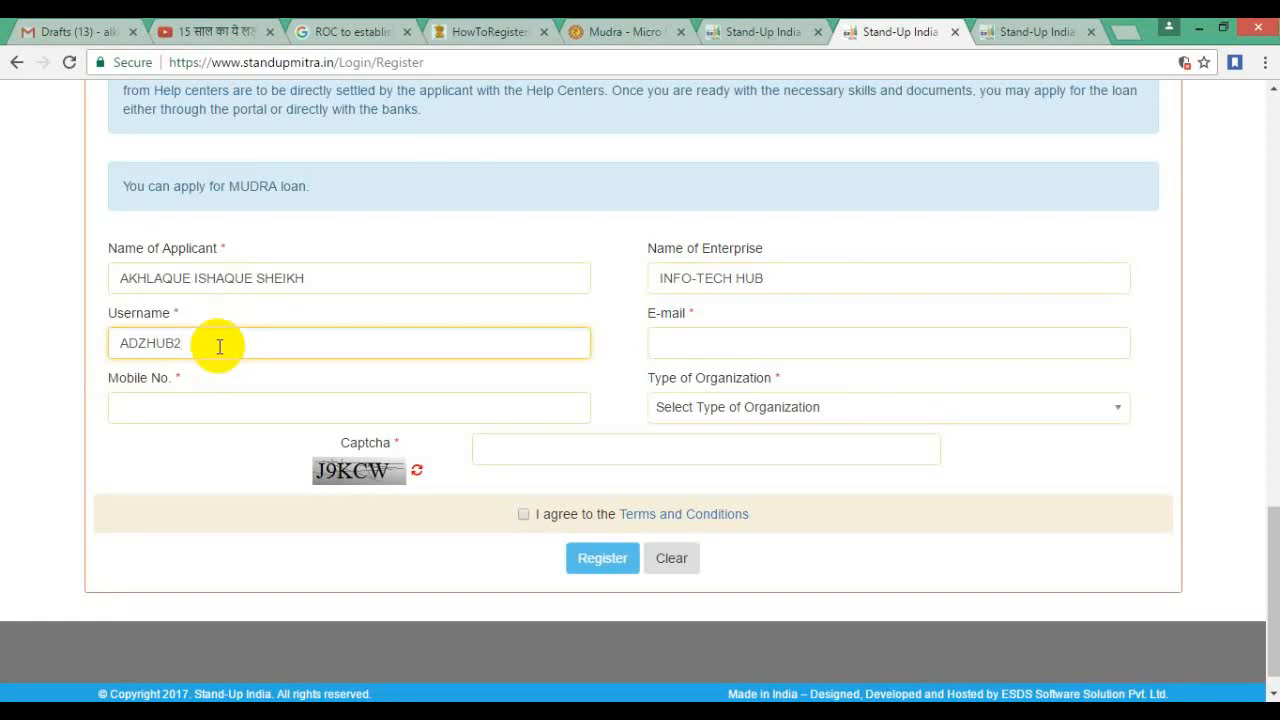
Step: Enter the applicant's e-mail address, revising it after the 'already Registered' error
key("Tab")
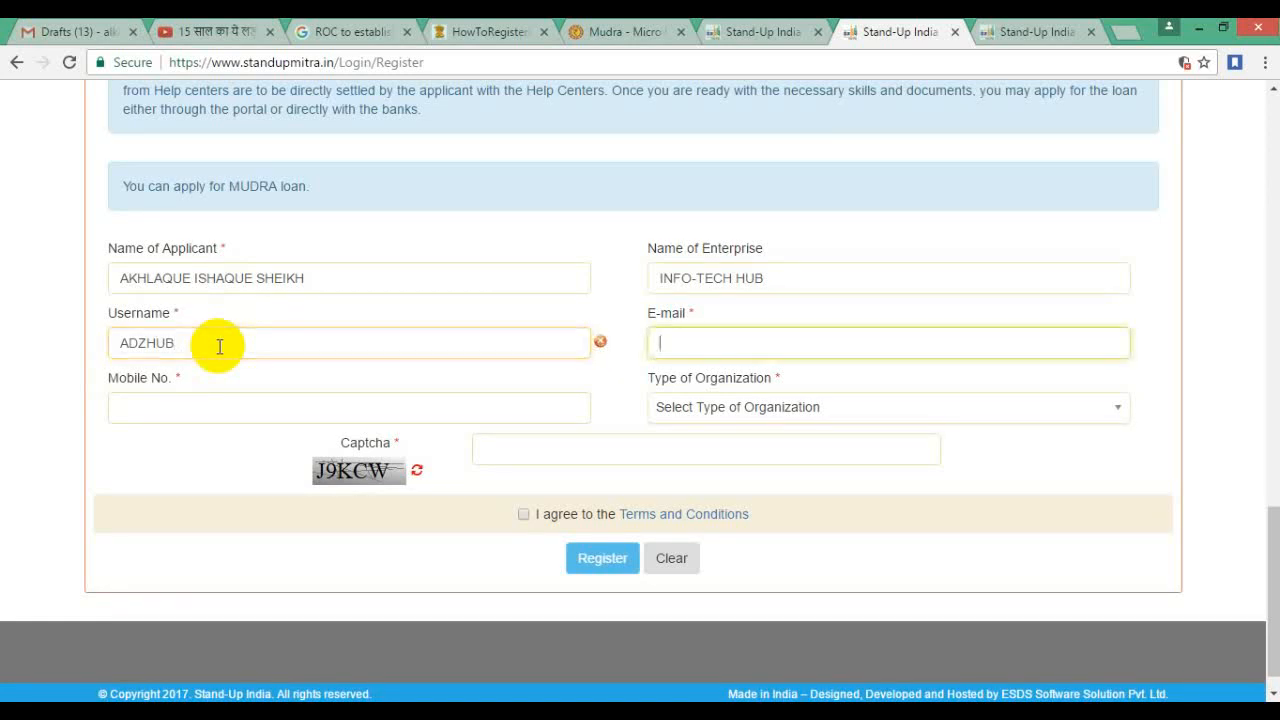
left_click(219, 346)
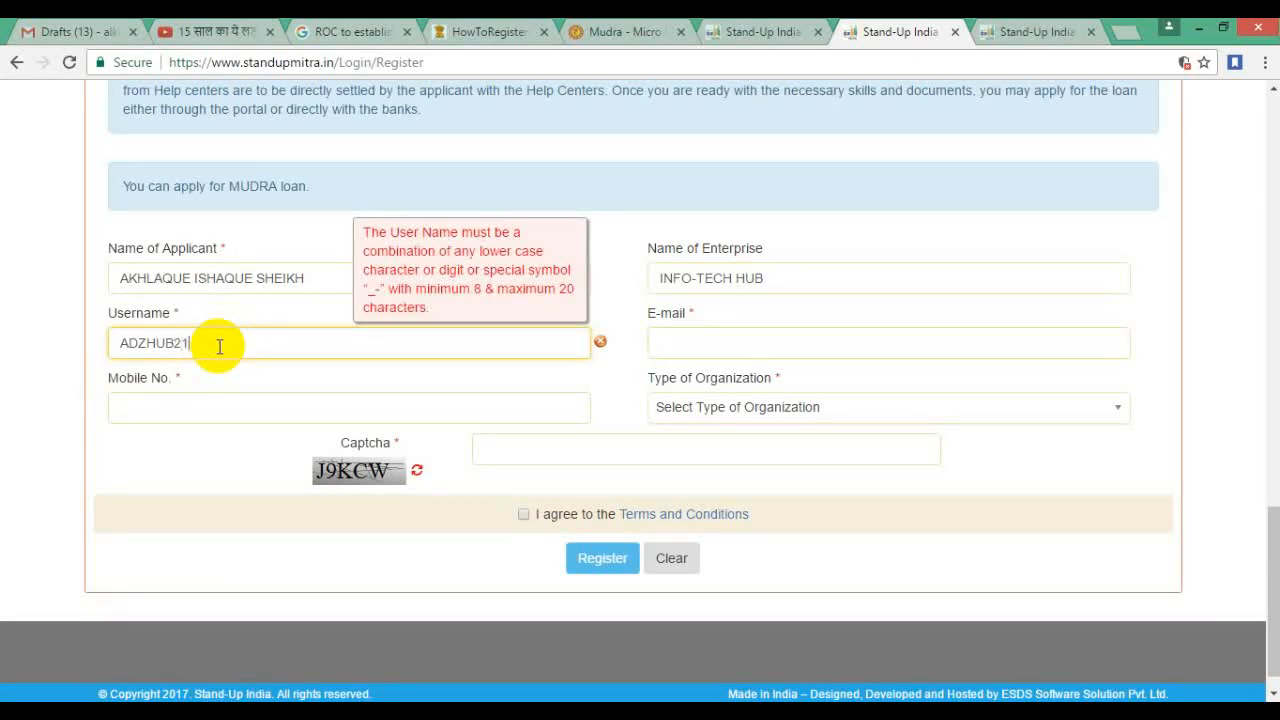
key("Tab")
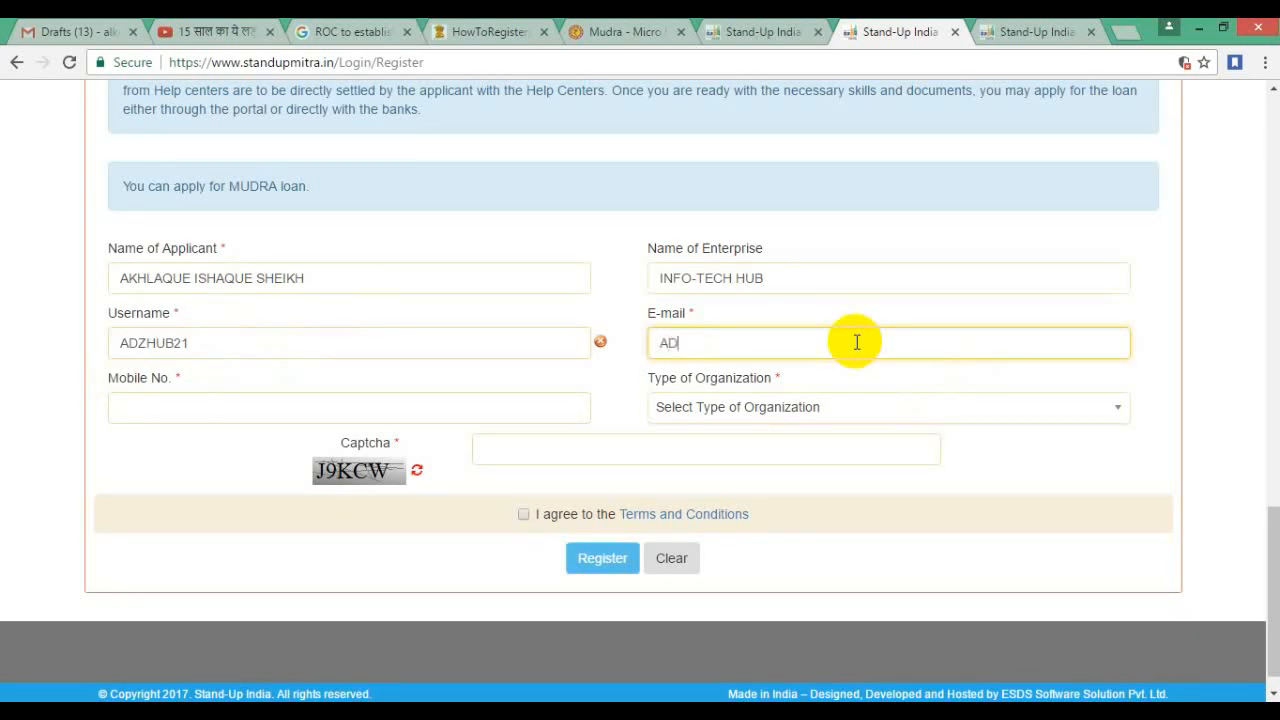
key("BackSpace")
key("BackSpace")
key("BackSpace")
key("BackSpace")
key("Tab")
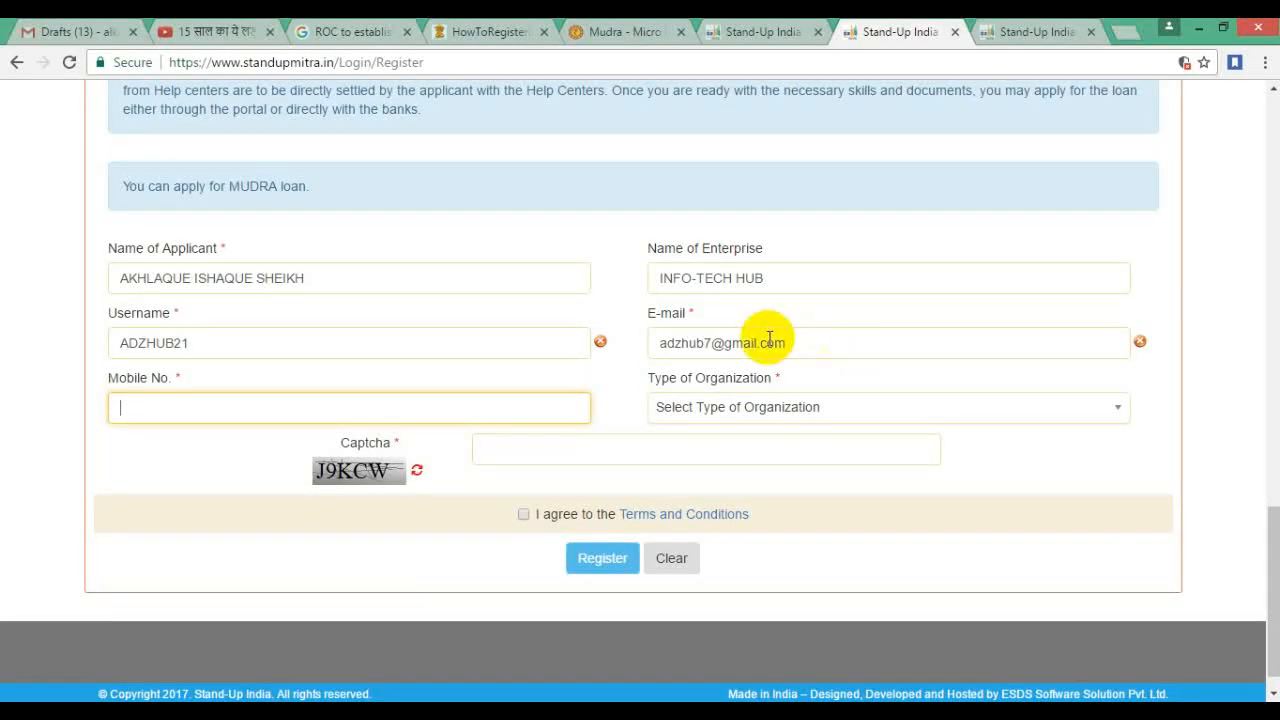
left_click(718, 343)
key("BackSpace")
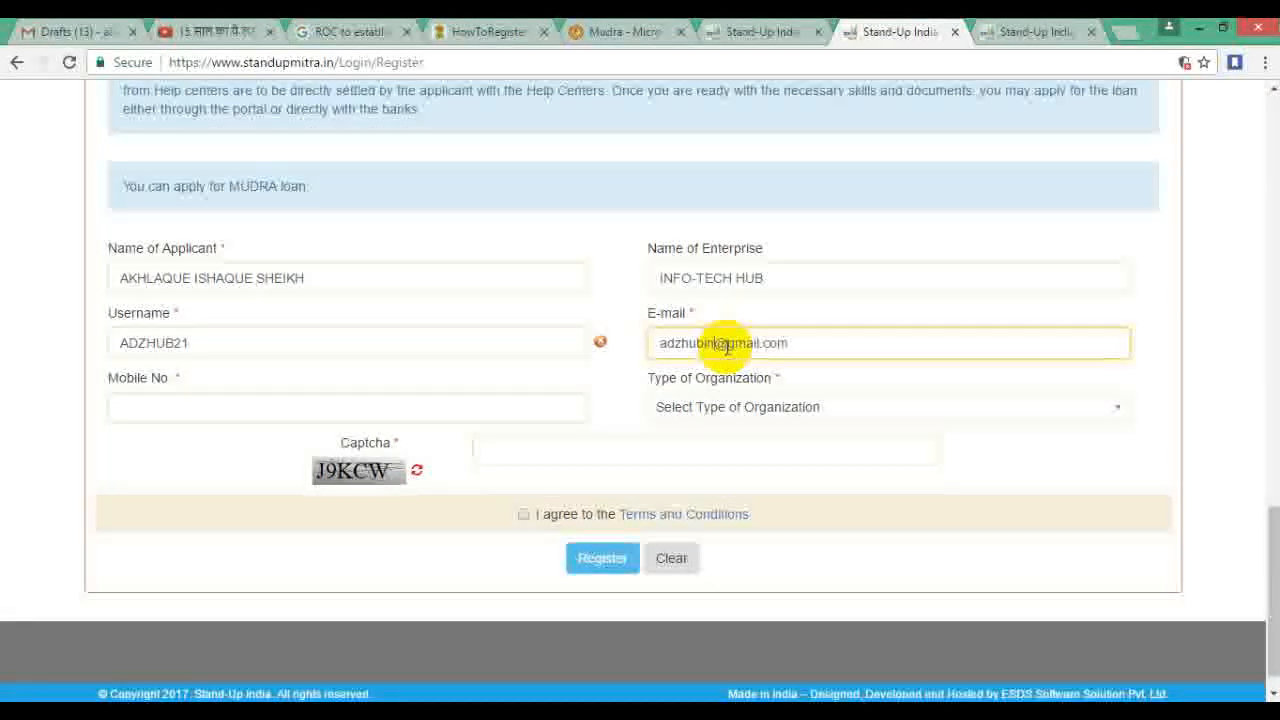
type("in")
left_click(313, 414)
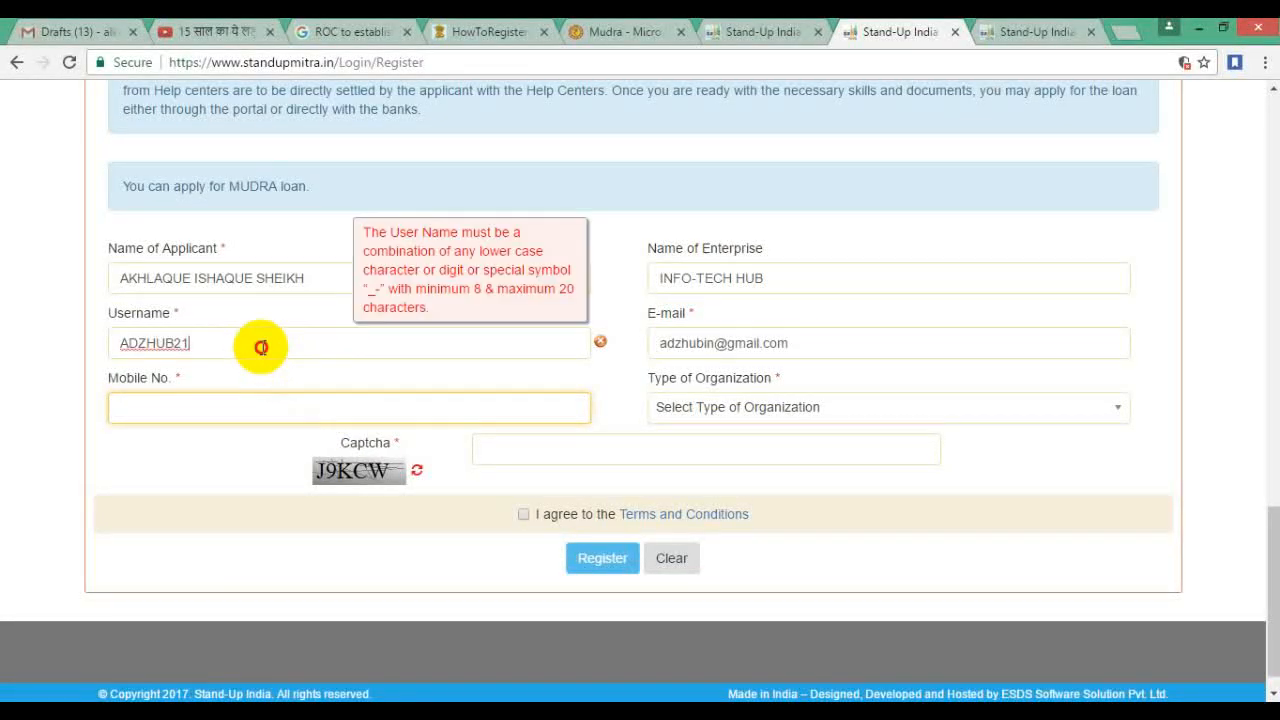
Step: Rewrite the rejected username in lowercase so it validates, then begin the mobile number
left_click(292, 347)
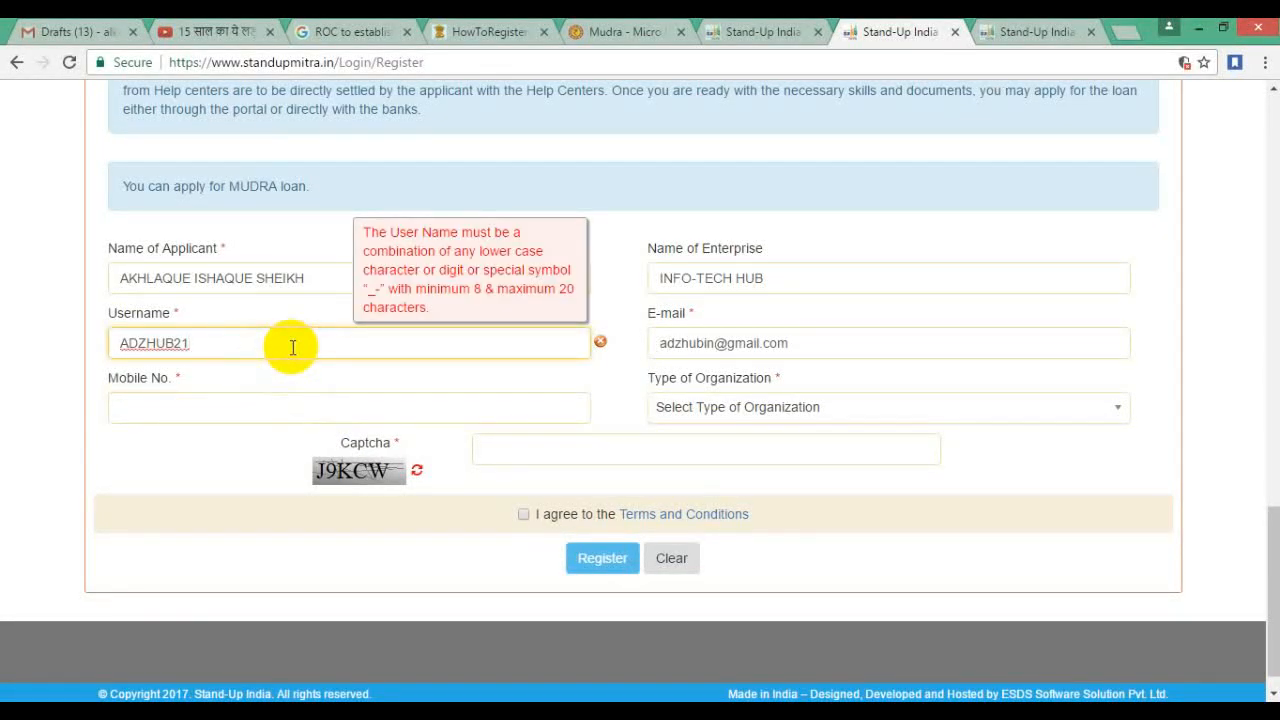
key("BackSpace")
key("Tab")
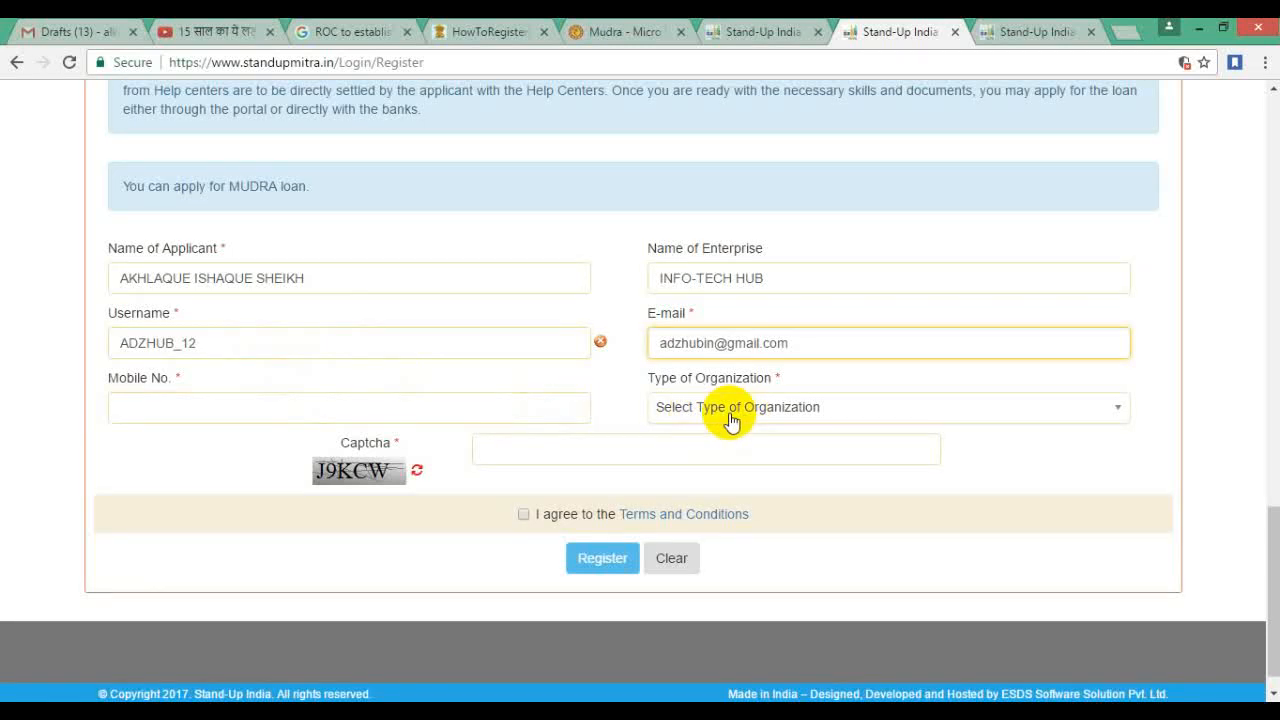
left_click(395, 335)
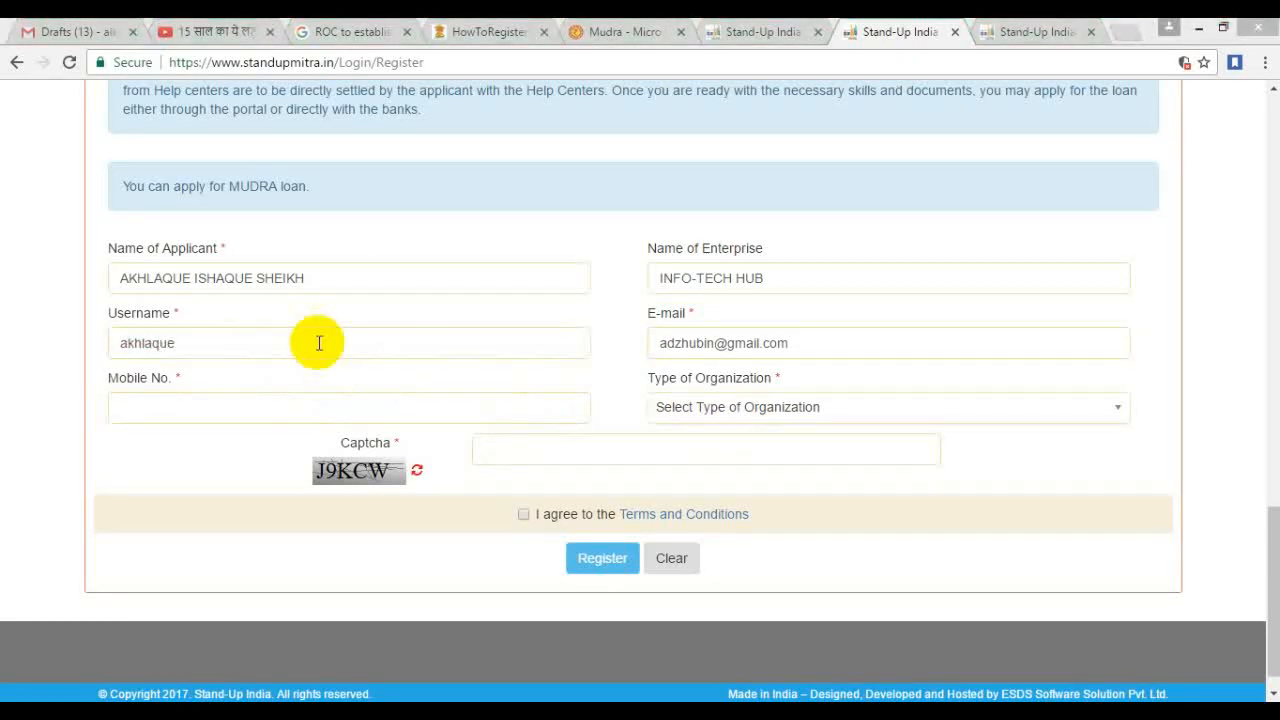
left_click(300, 345)
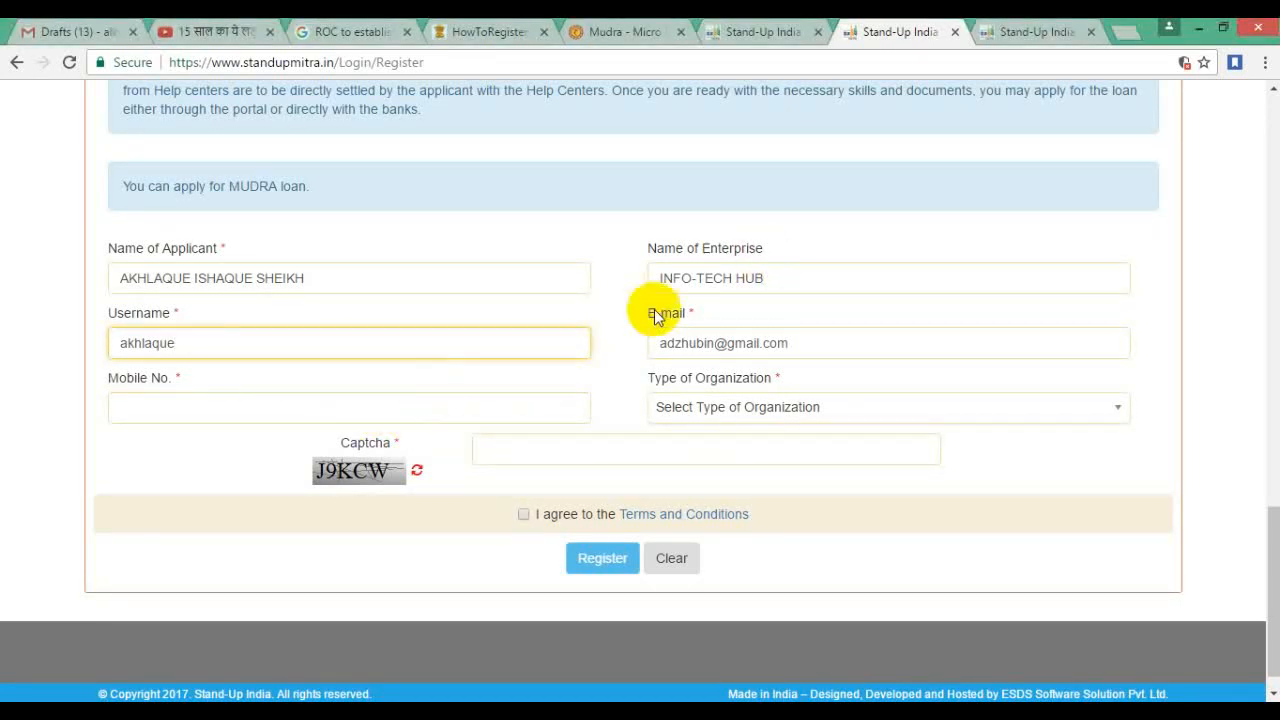
left_click(345, 403)
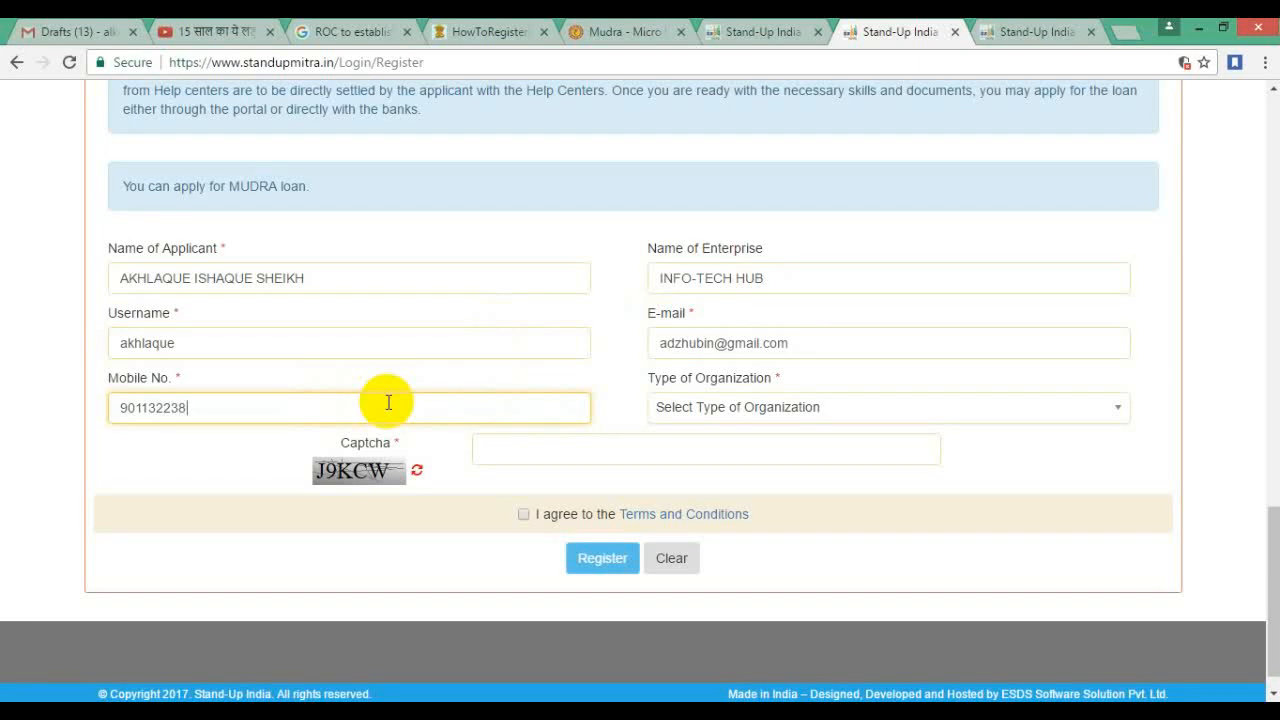
Step: Set Type of Organization to Society
left_click(750, 412)
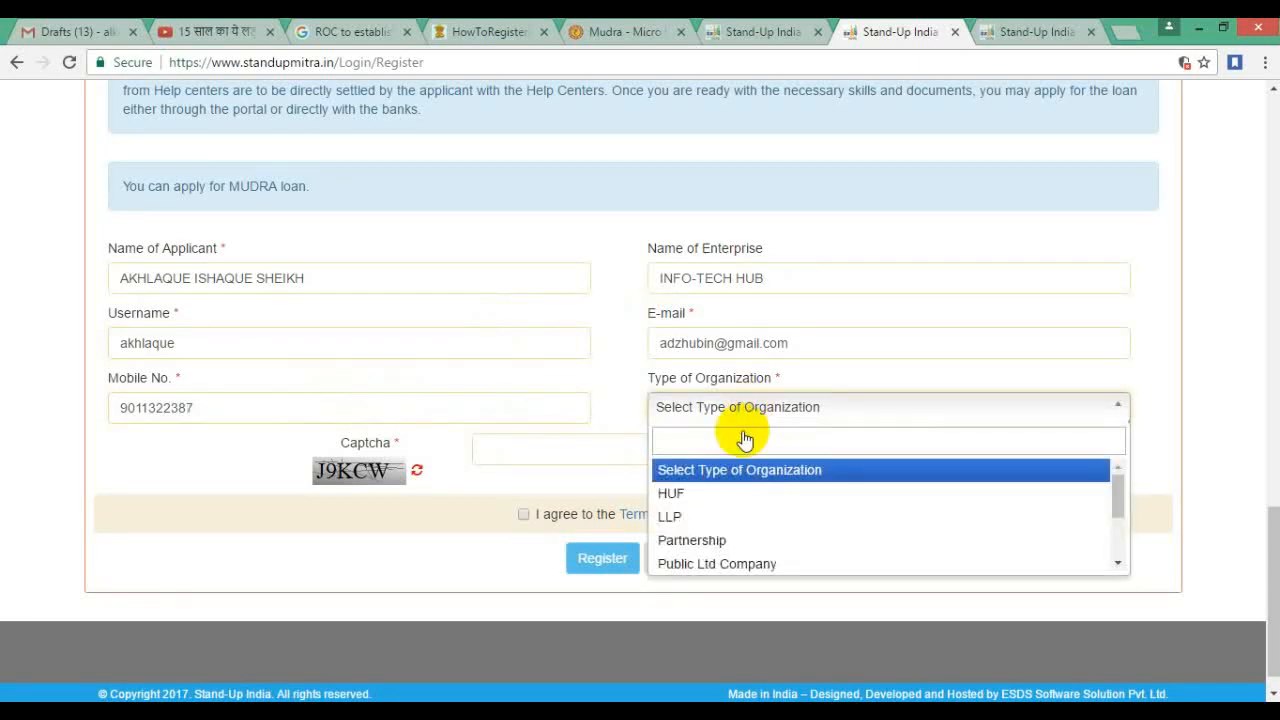
left_click_drag(1117, 498, 1118, 505)
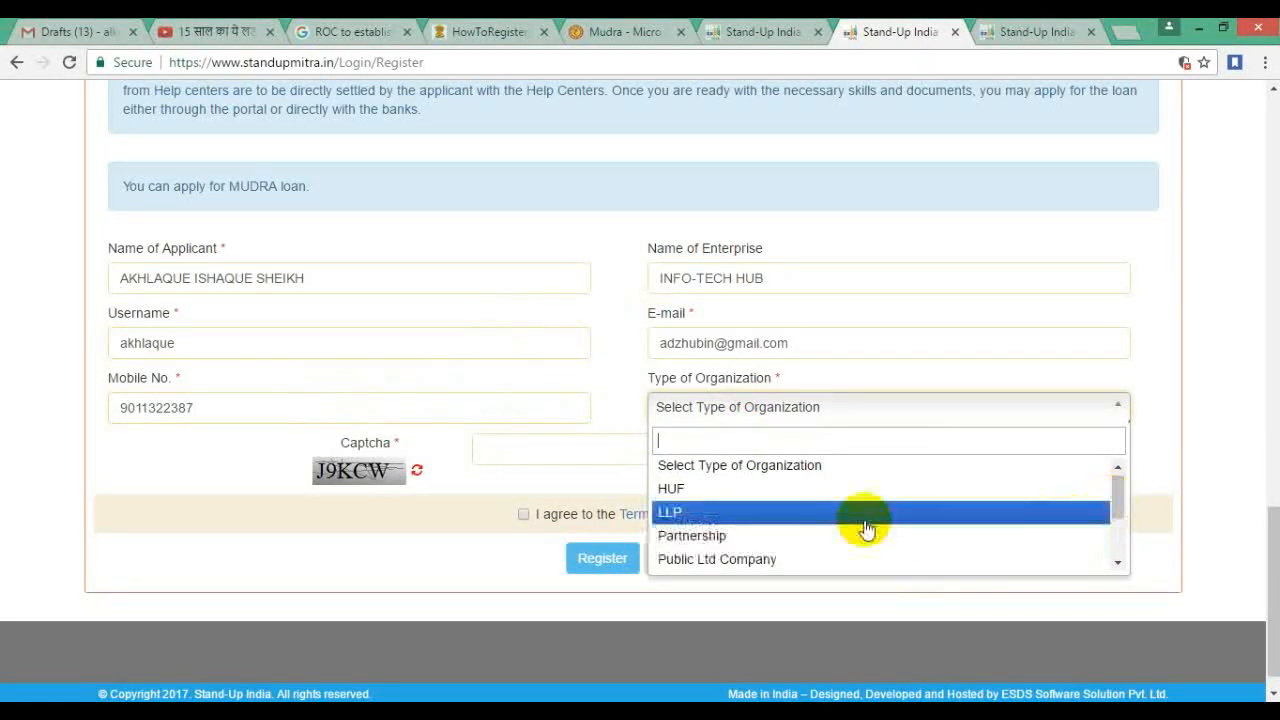
left_click_drag(1114, 491, 1115, 535)
left_click(771, 512)
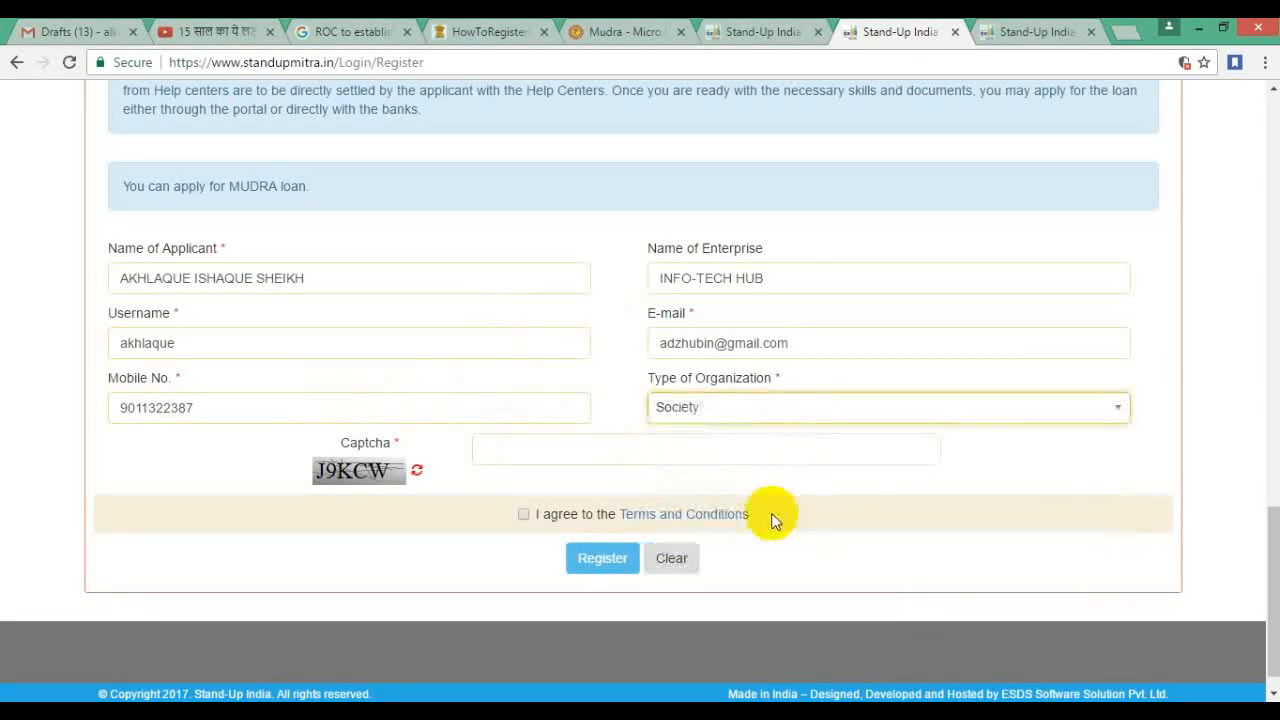
Step: Fill the captcha, accept the terms, register, and acknowledge the Kishor loan eligibility alert
left_click(589, 455)
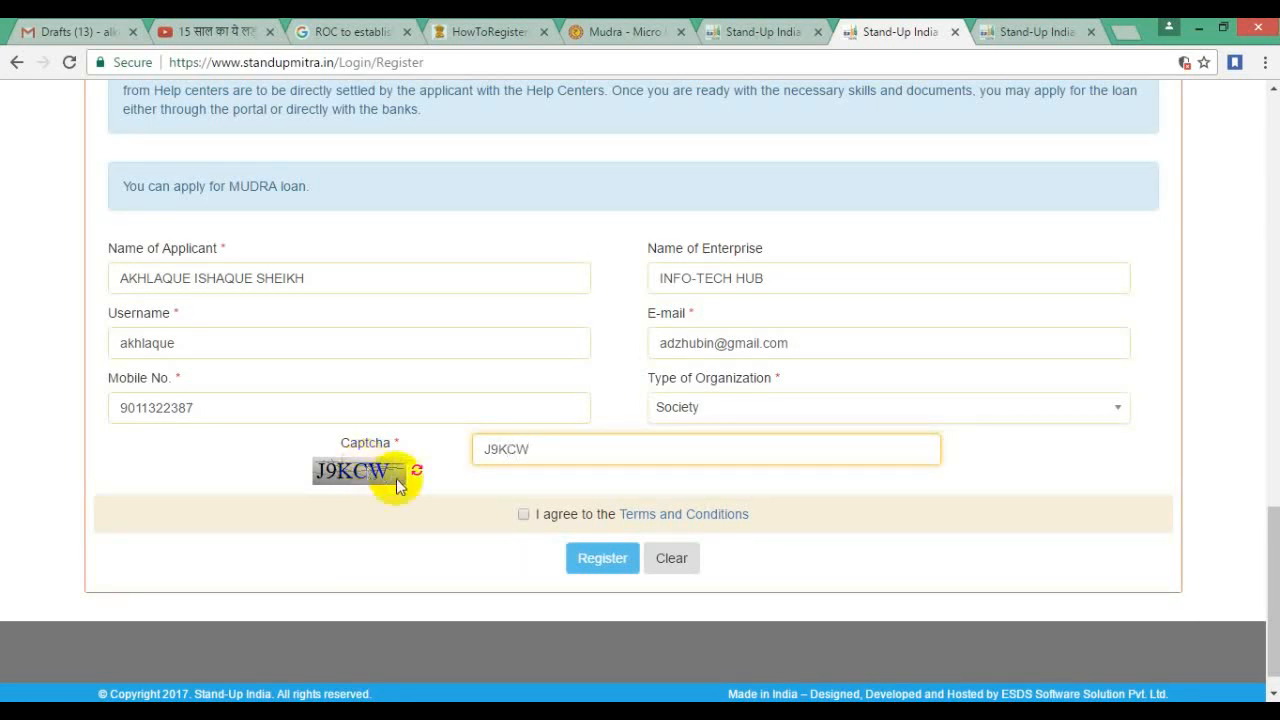
left_click(523, 514)
left_click(568, 558)
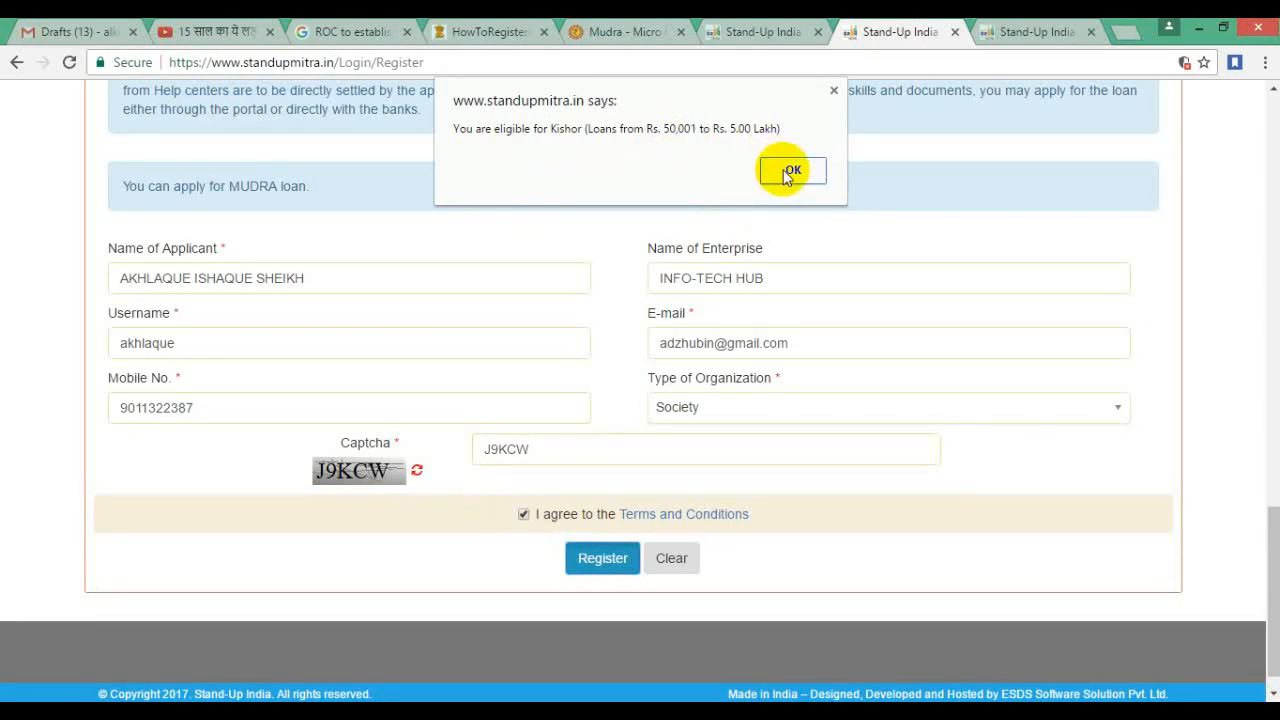
left_click(790, 172)
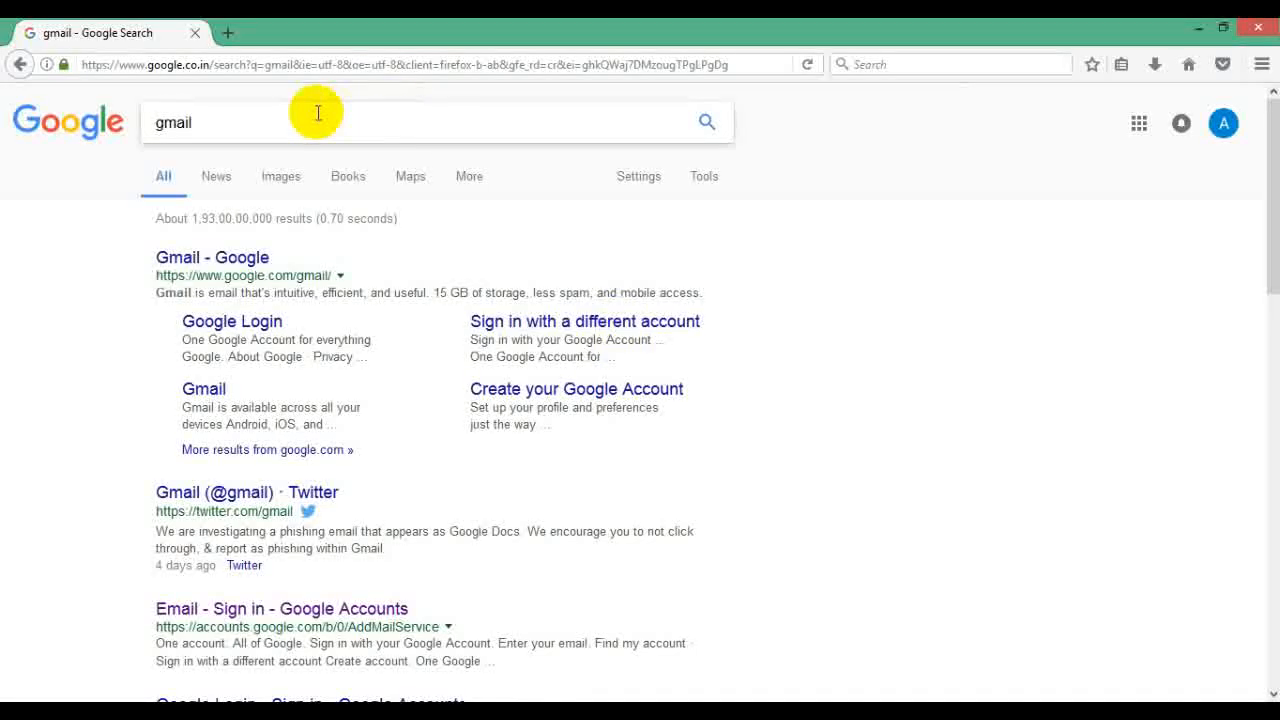
Step: Sign in to Gmail with the registered account's e-mail and password
left_click(256, 257)
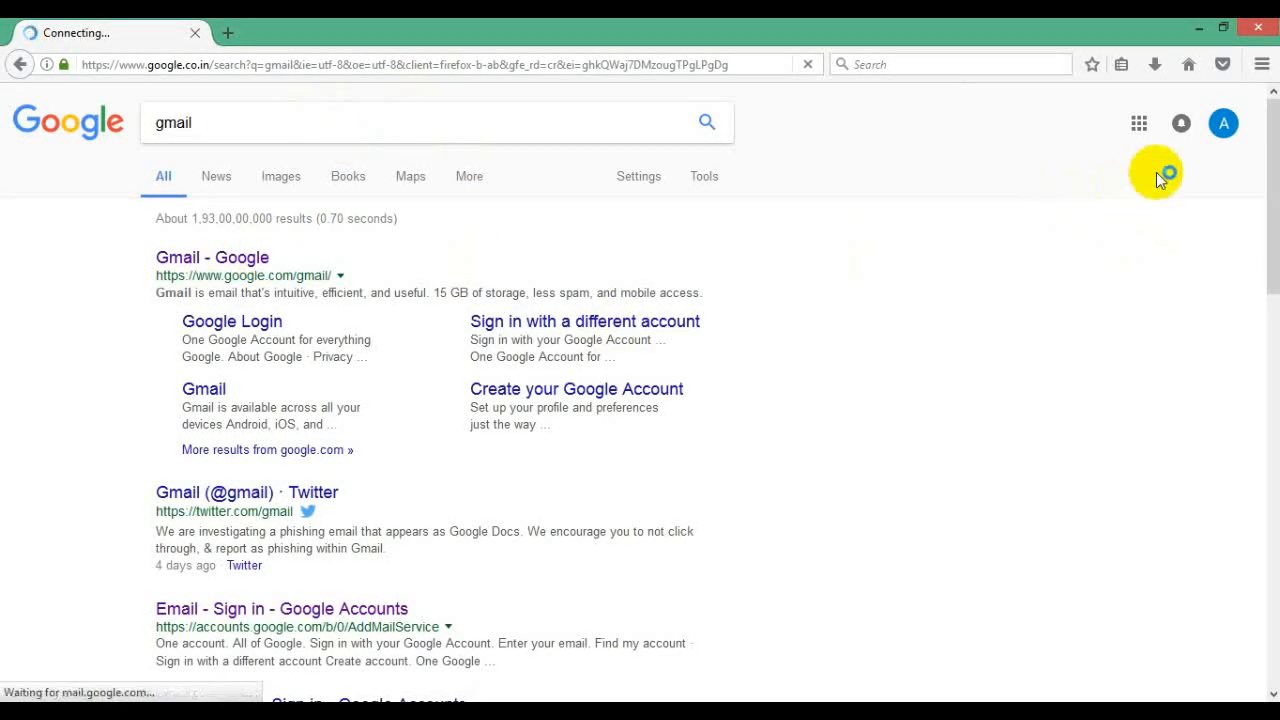
scroll(677, 424, "down", 2)
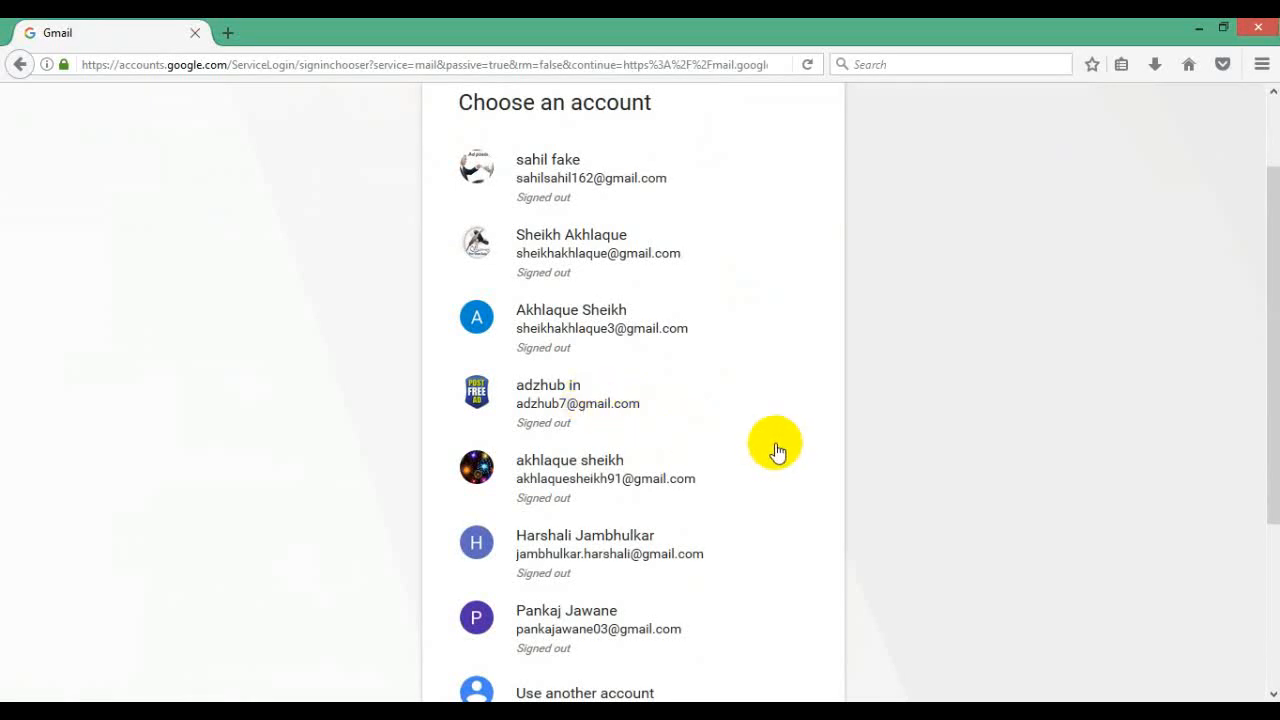
scroll(760, 452, "down", 2)
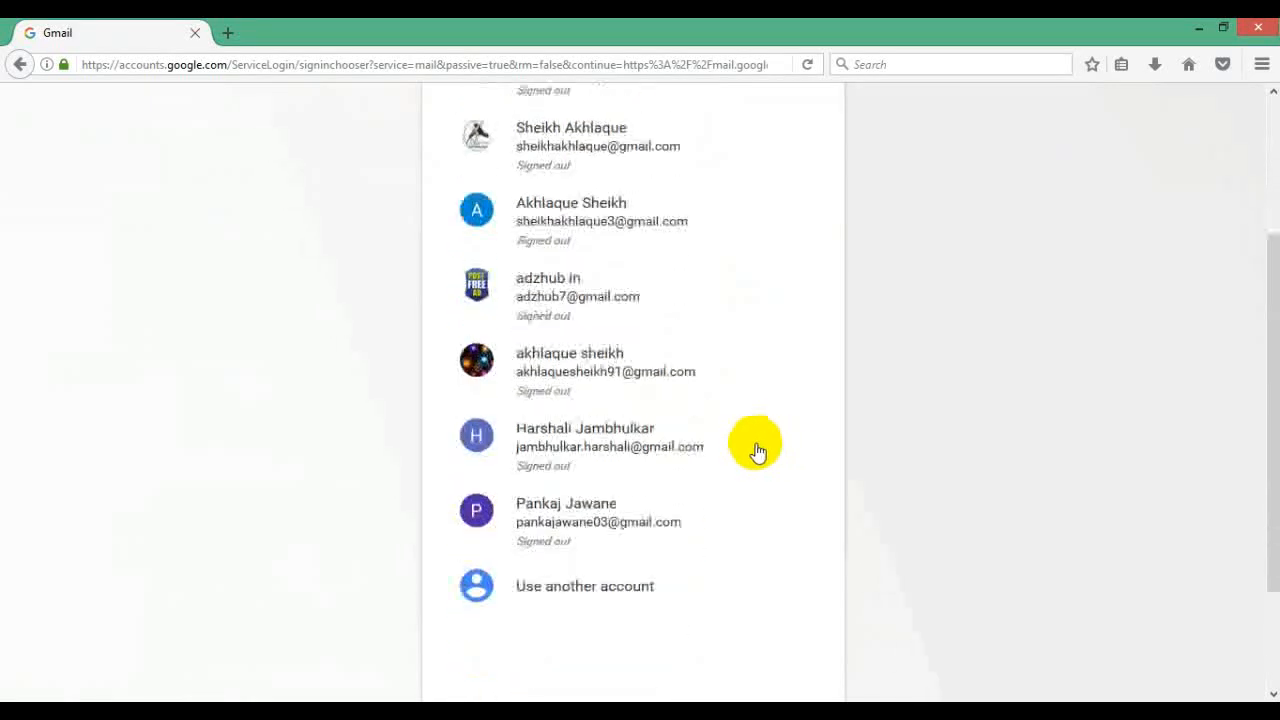
left_click(567, 598)
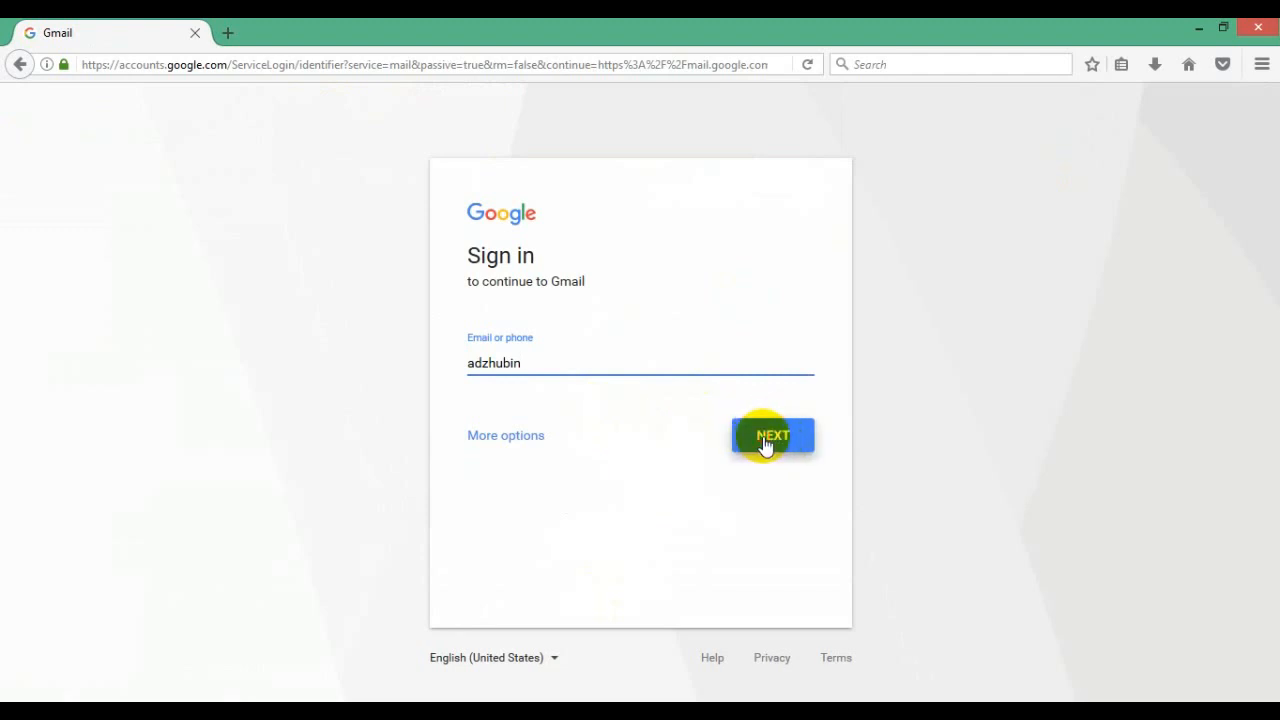
left_click(765, 440)
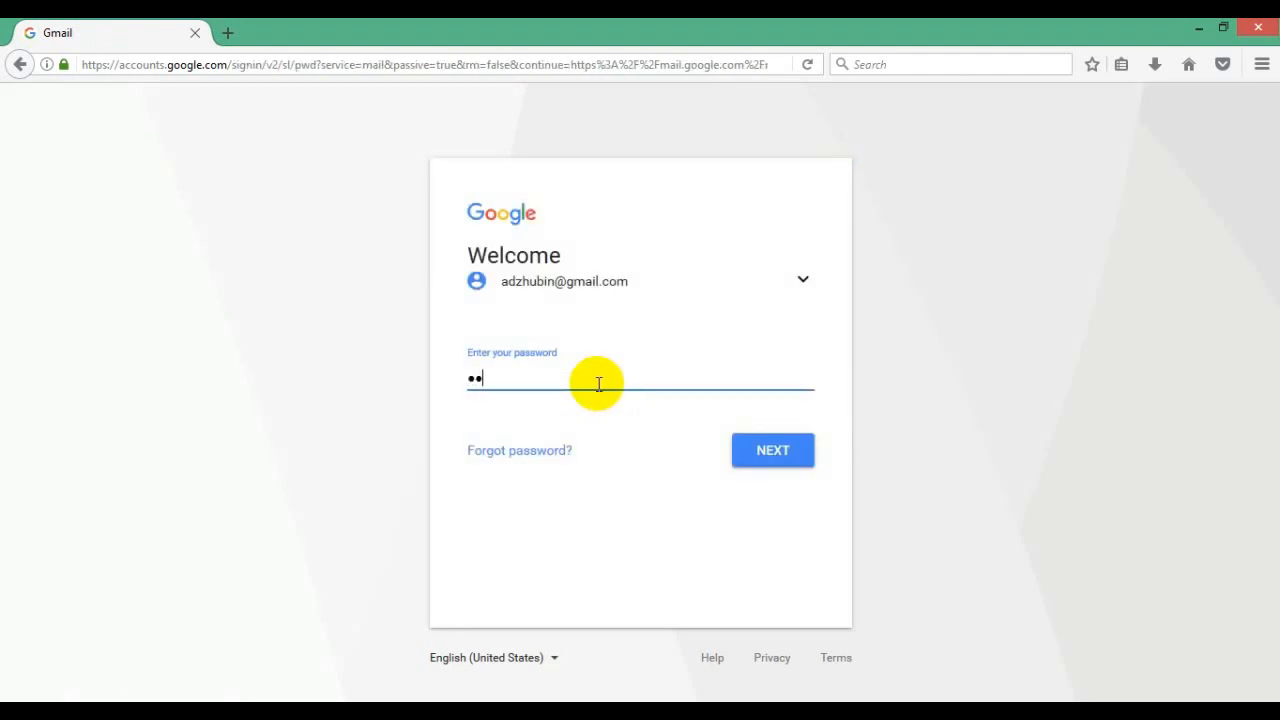
type("•")
left_click(766, 451)
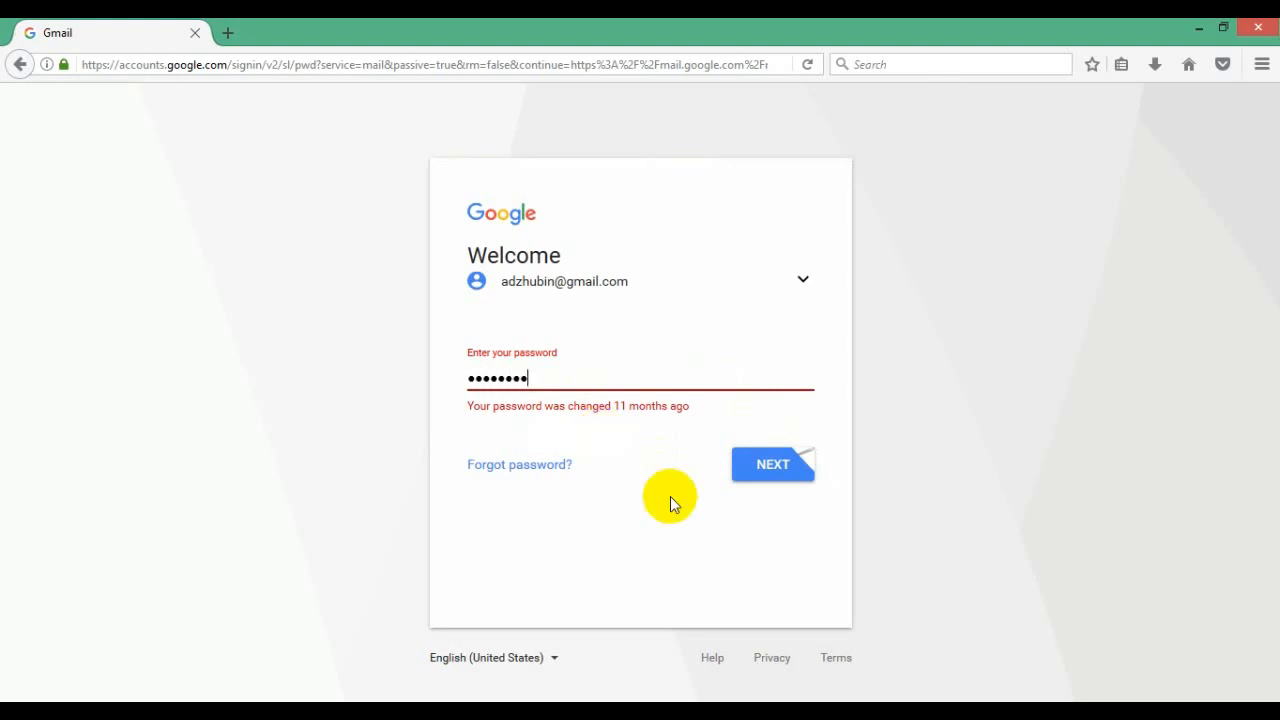
left_click(774, 467)
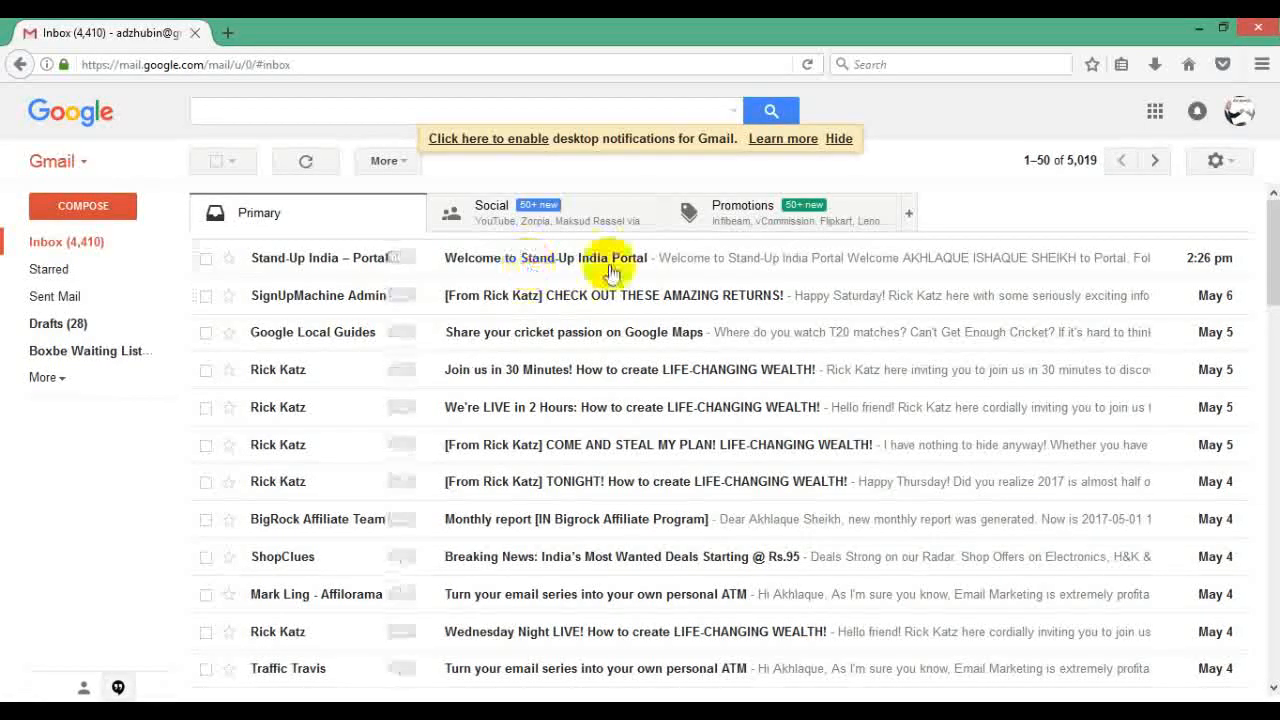
Step: Open the Stand-Up India welcome email, select its temporary password, and go to the portal login page
left_click(530, 257)
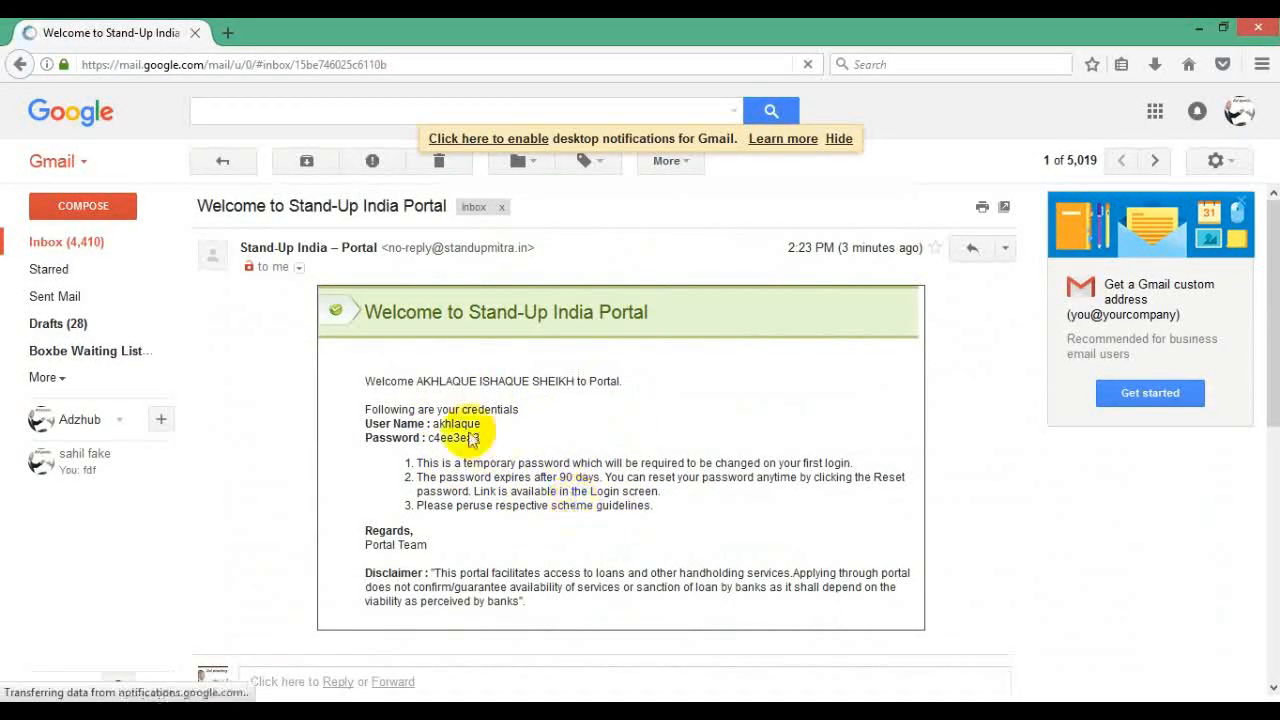
left_click_drag(428, 437, 481, 439)
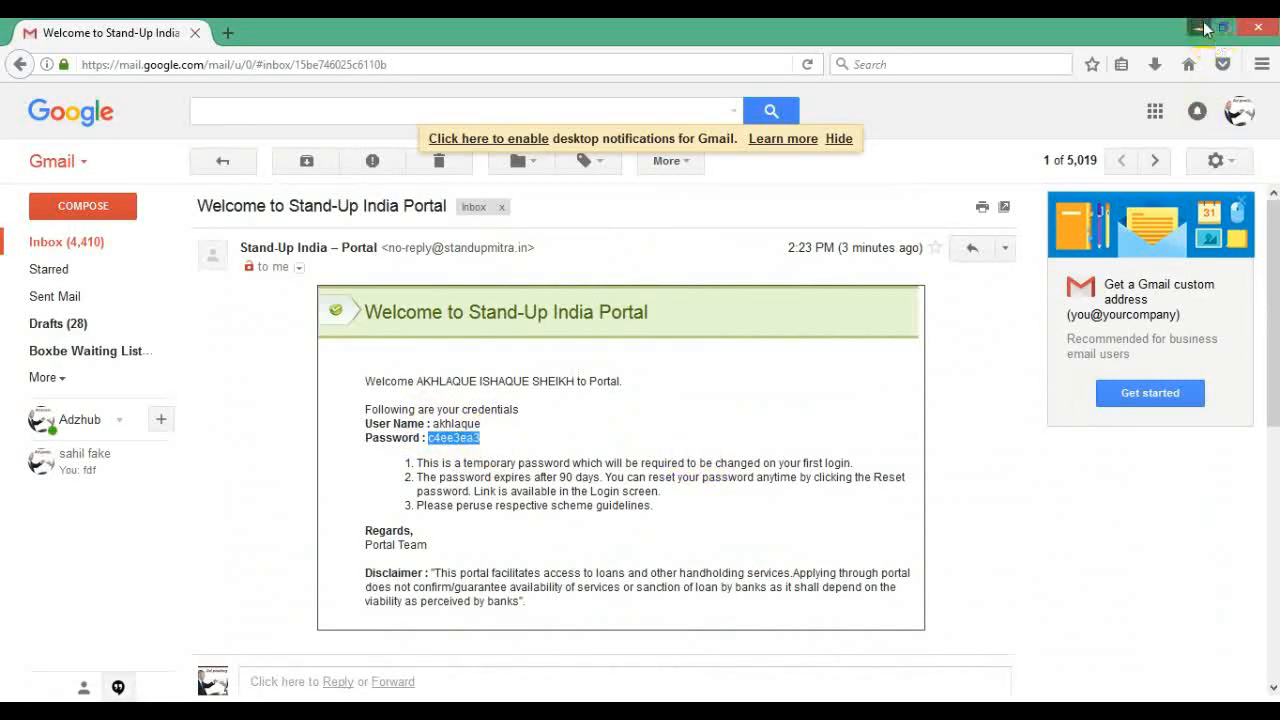
left_click(1200, 28)
scroll(828, 395, "down", 4)
scroll(828, 395, "up", 3)
left_click(957, 330)
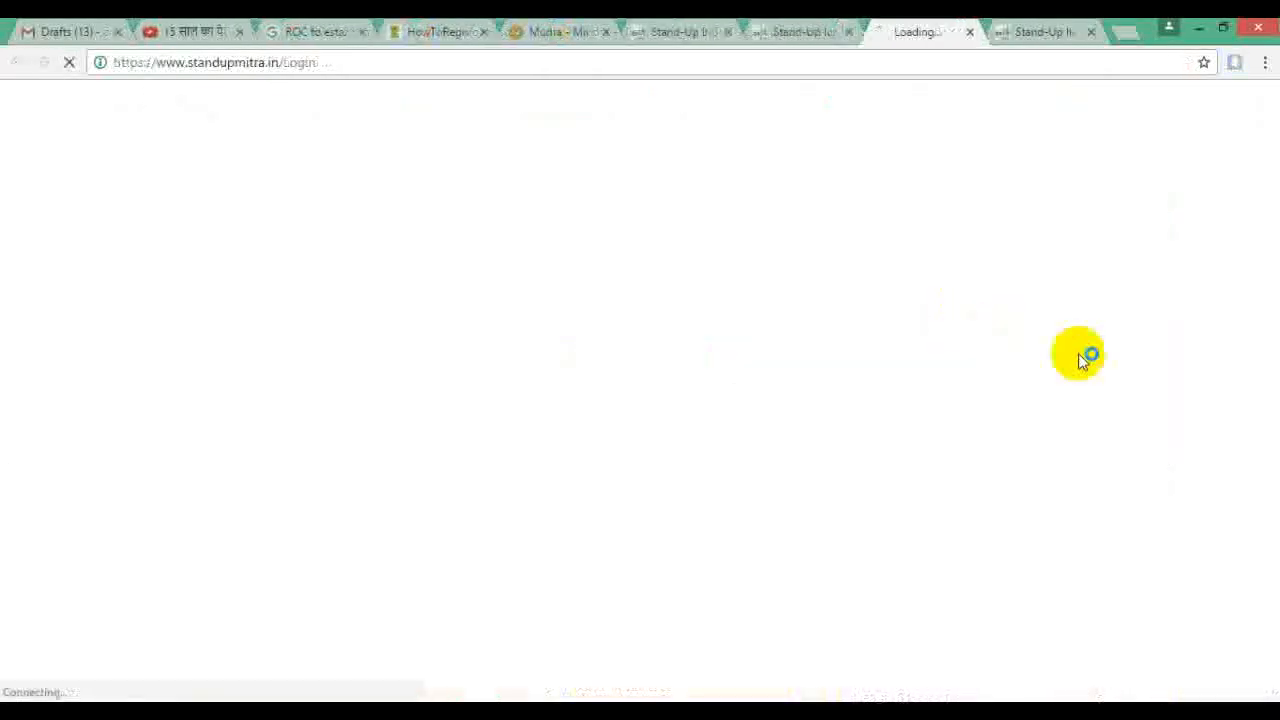
Step: Log in to the portal with the account's user name
left_click(613, 484)
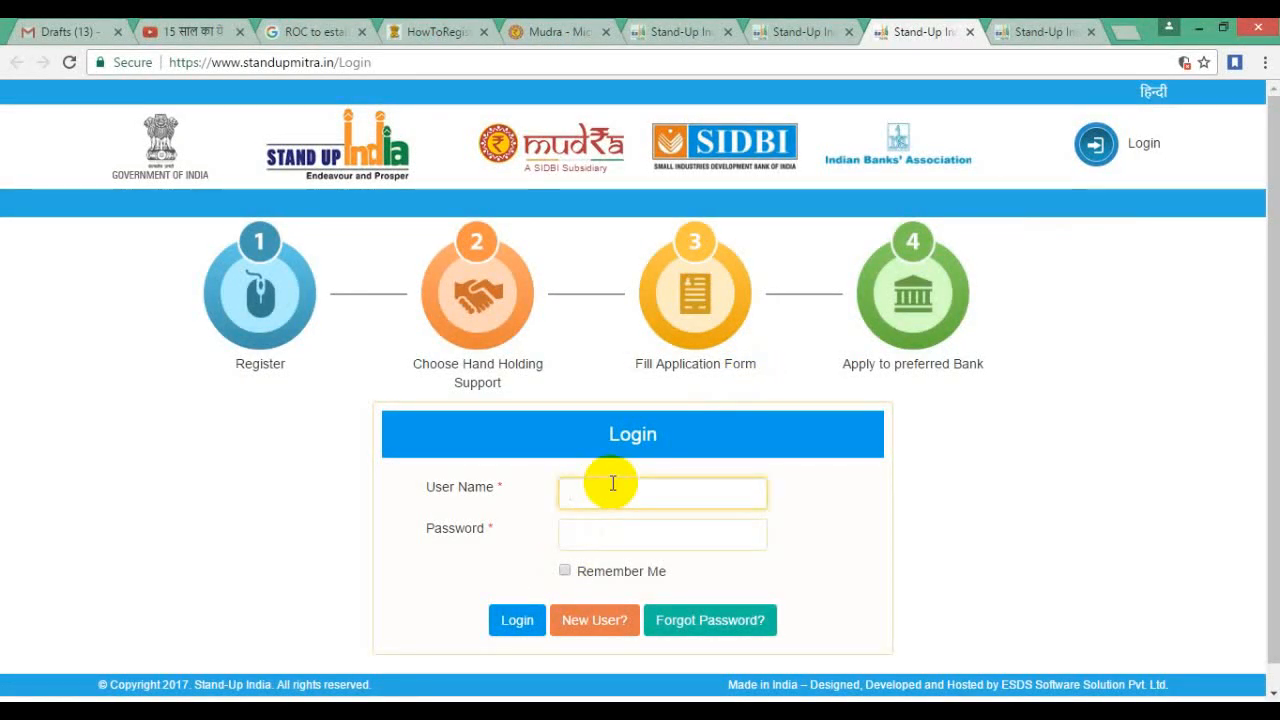
type("akh")
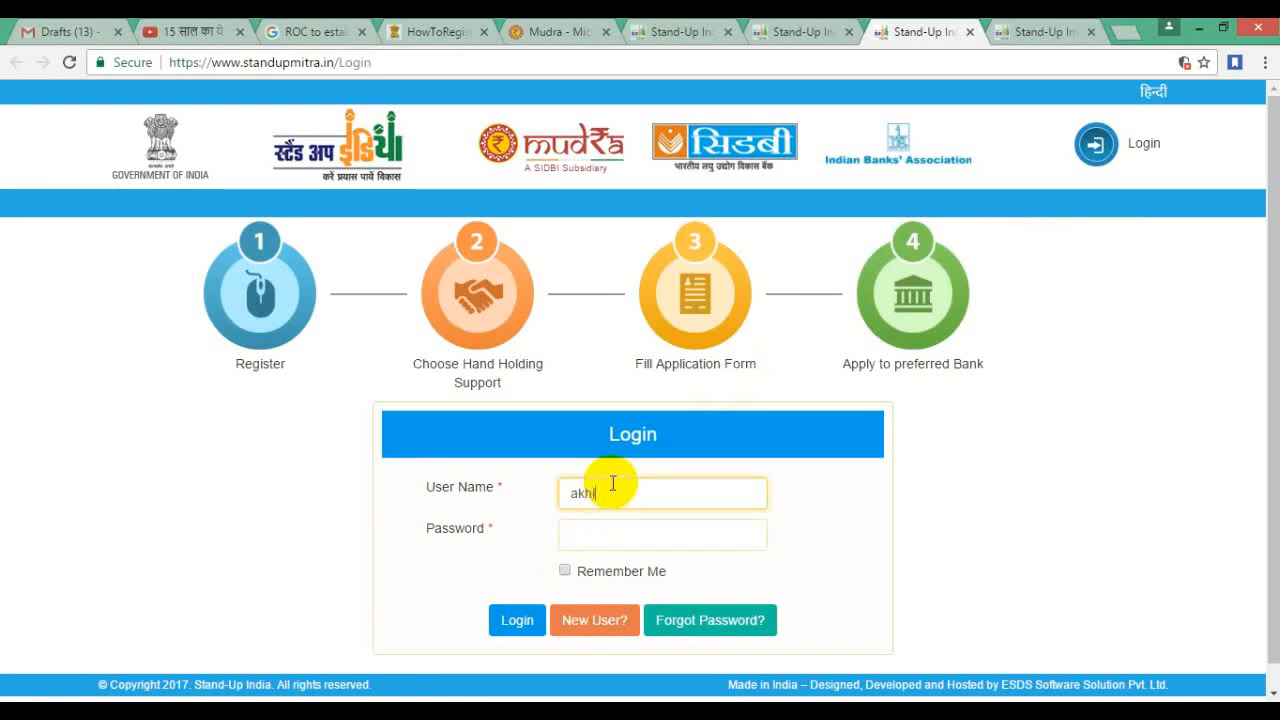
type("laque")
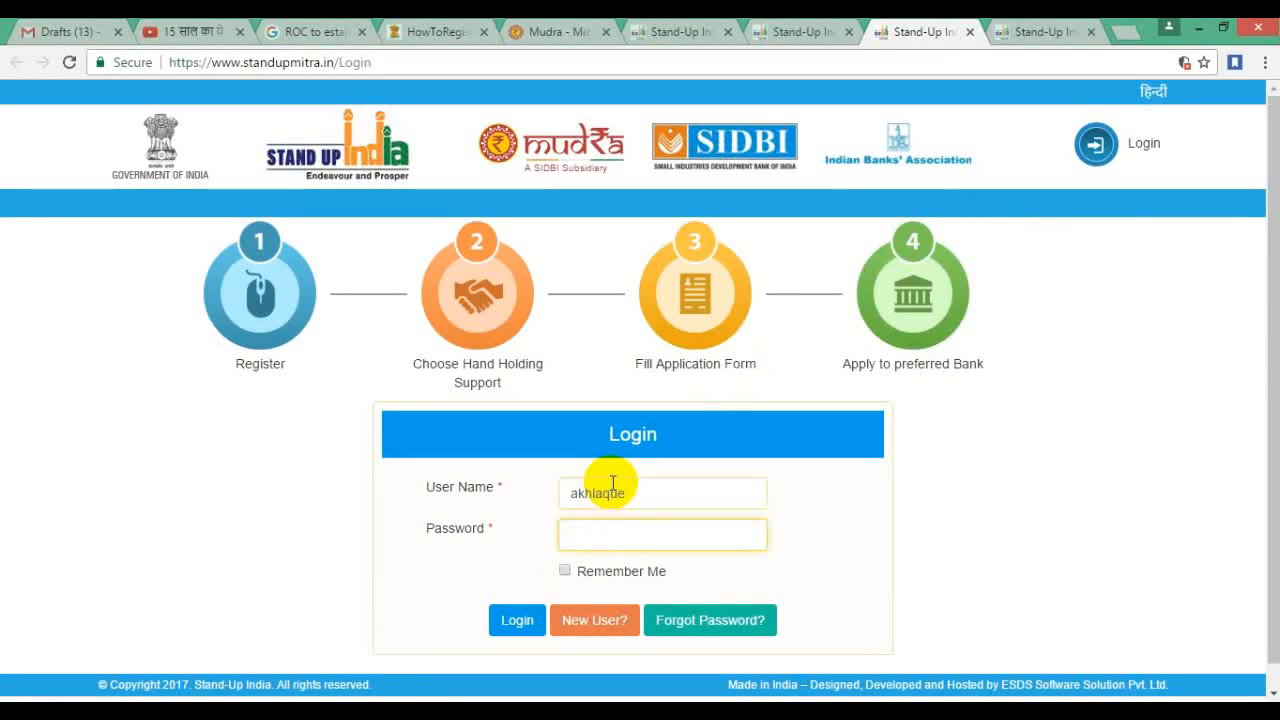
left_click(517, 622)
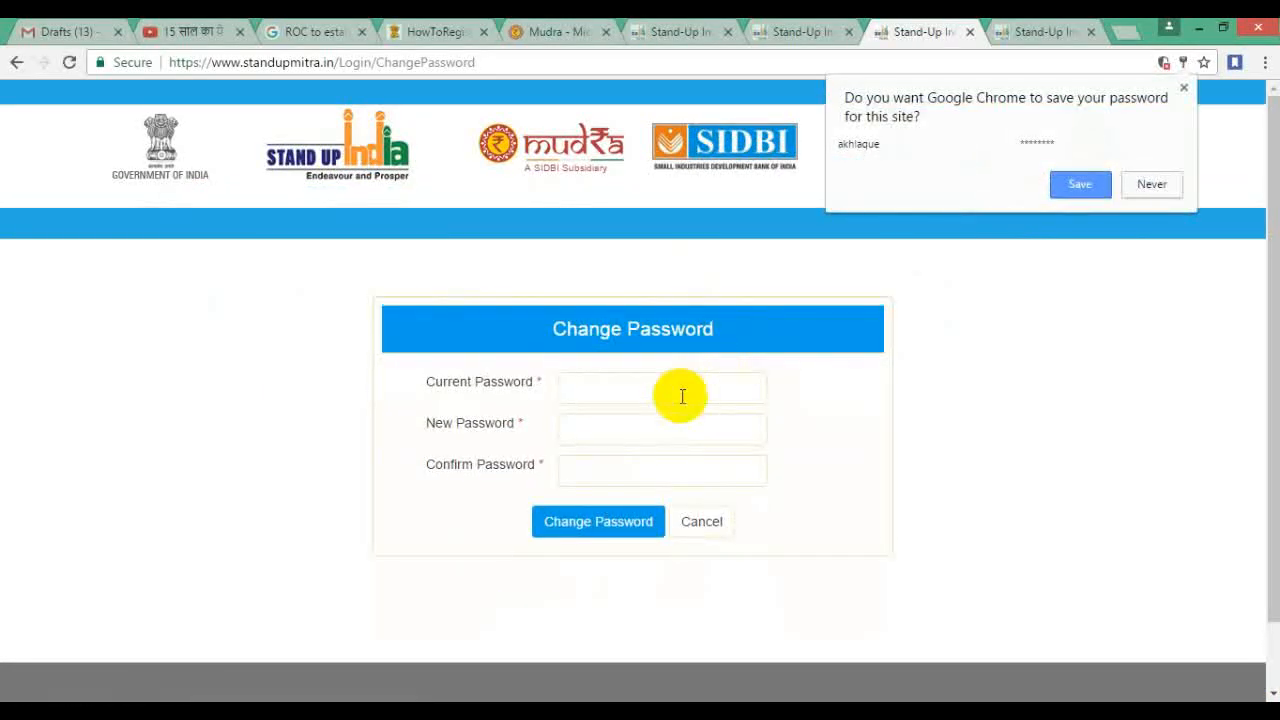
Step: Change the account password, then dismiss Chrome's save-password bubble
left_click(676, 396)
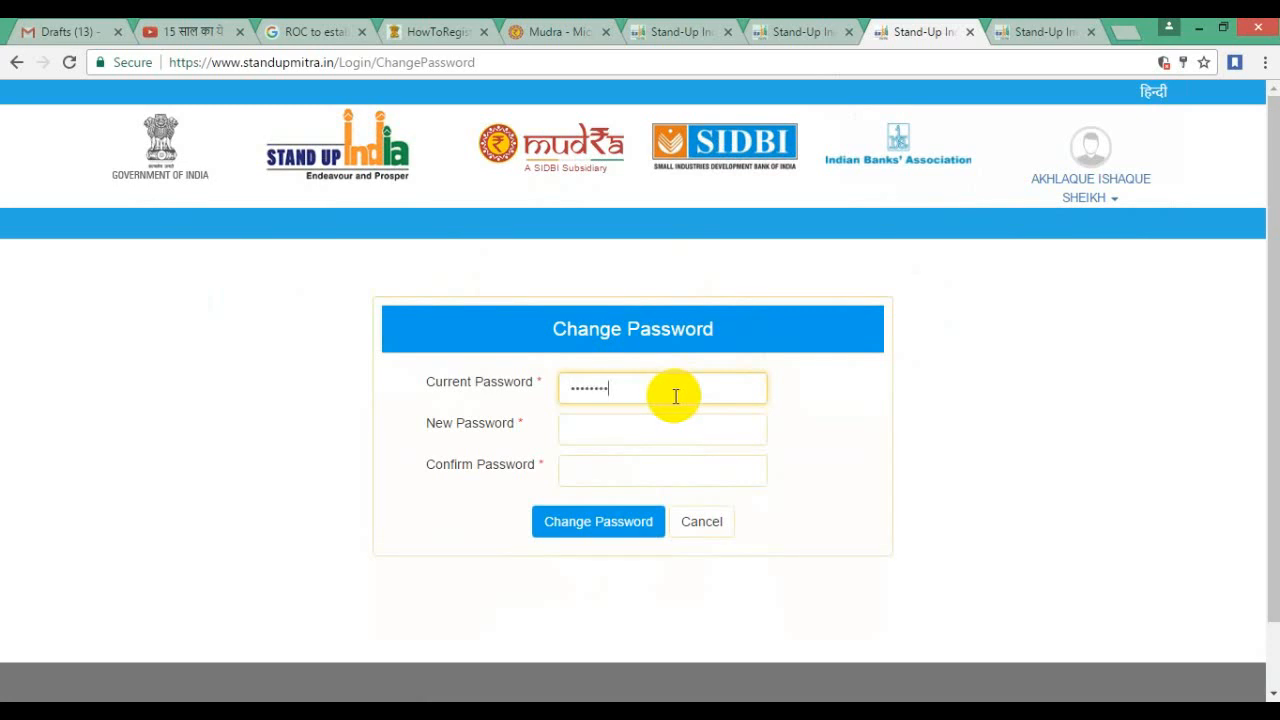
left_click(637, 433)
type("12")
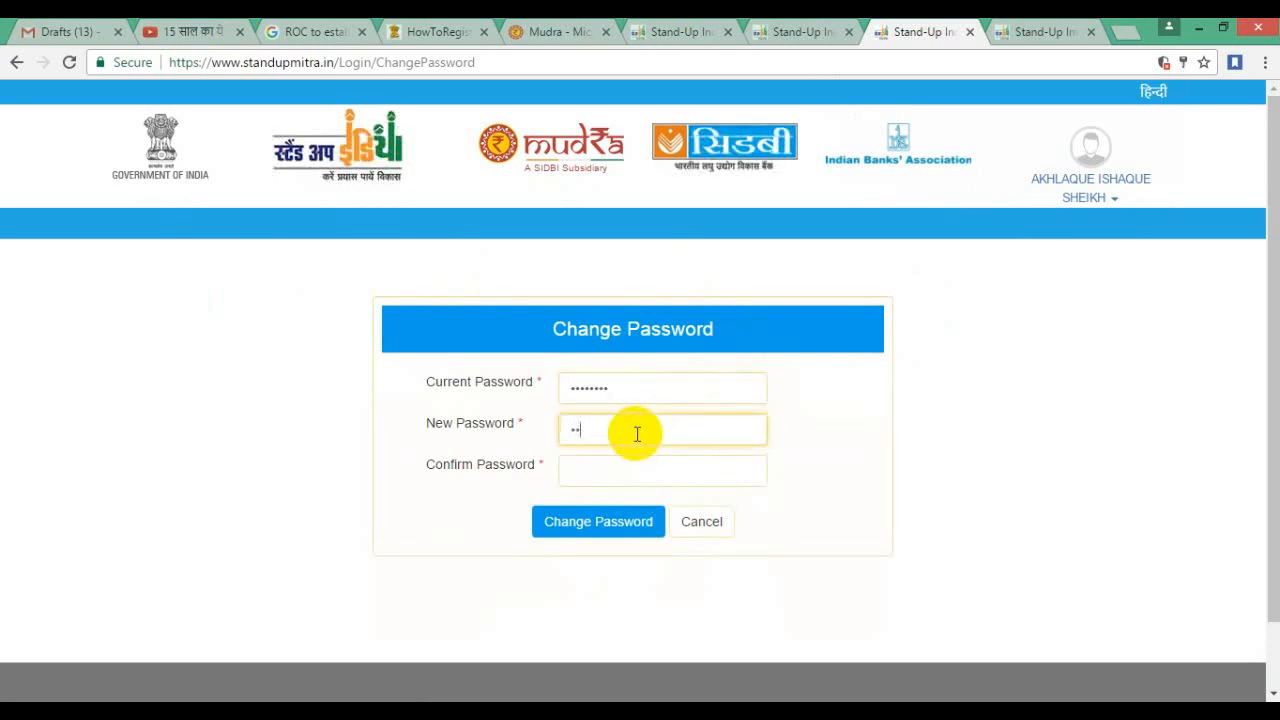
type("345678")
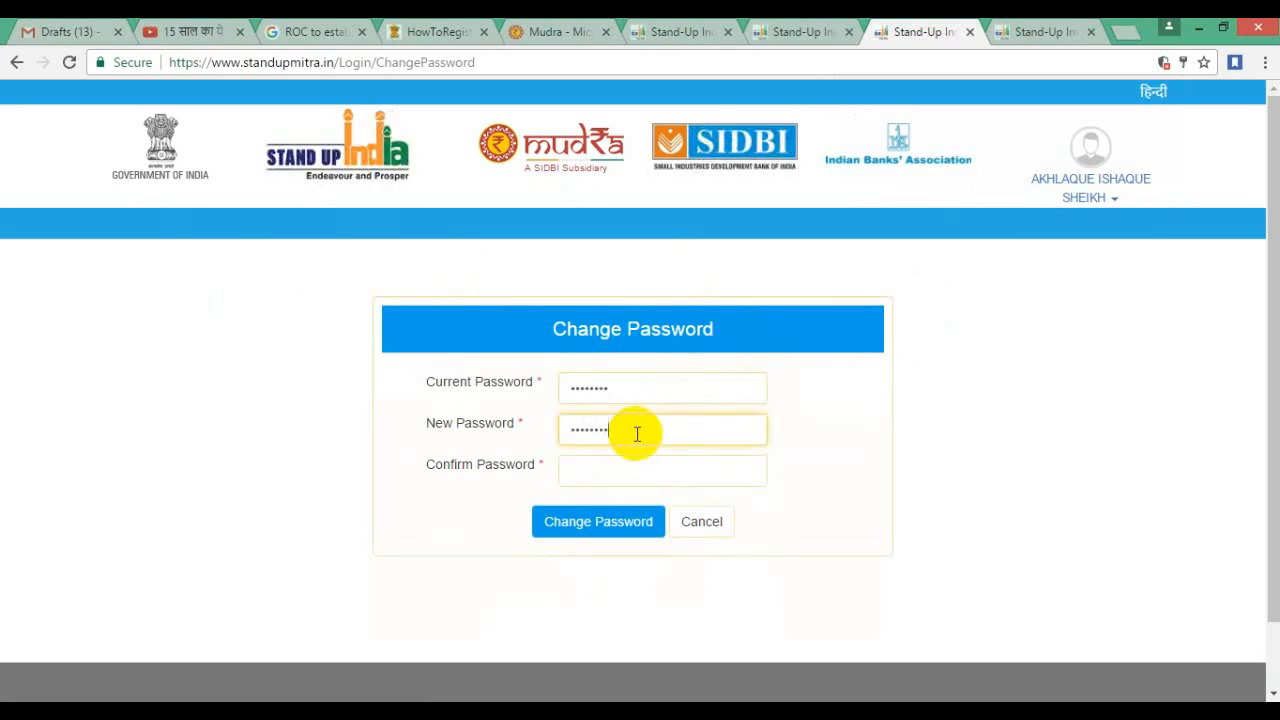
type("9")
key("Tab")
type("12345")
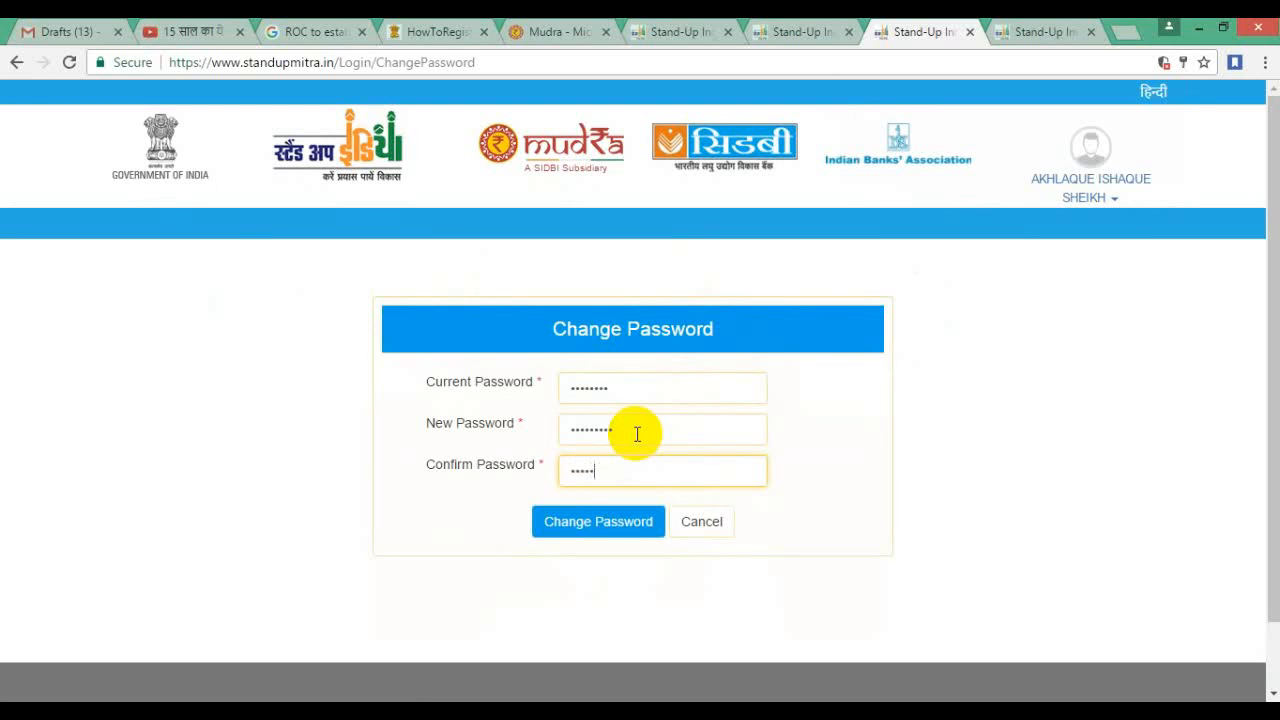
type("6")
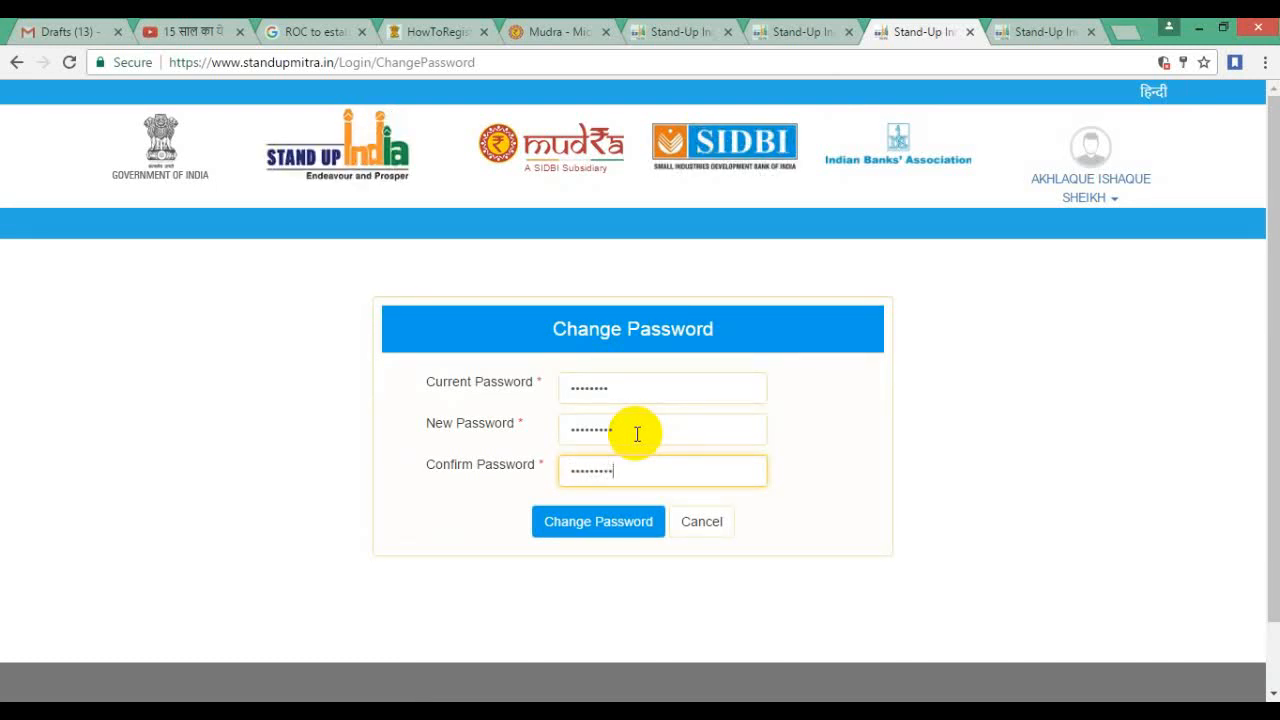
left_click(590, 521)
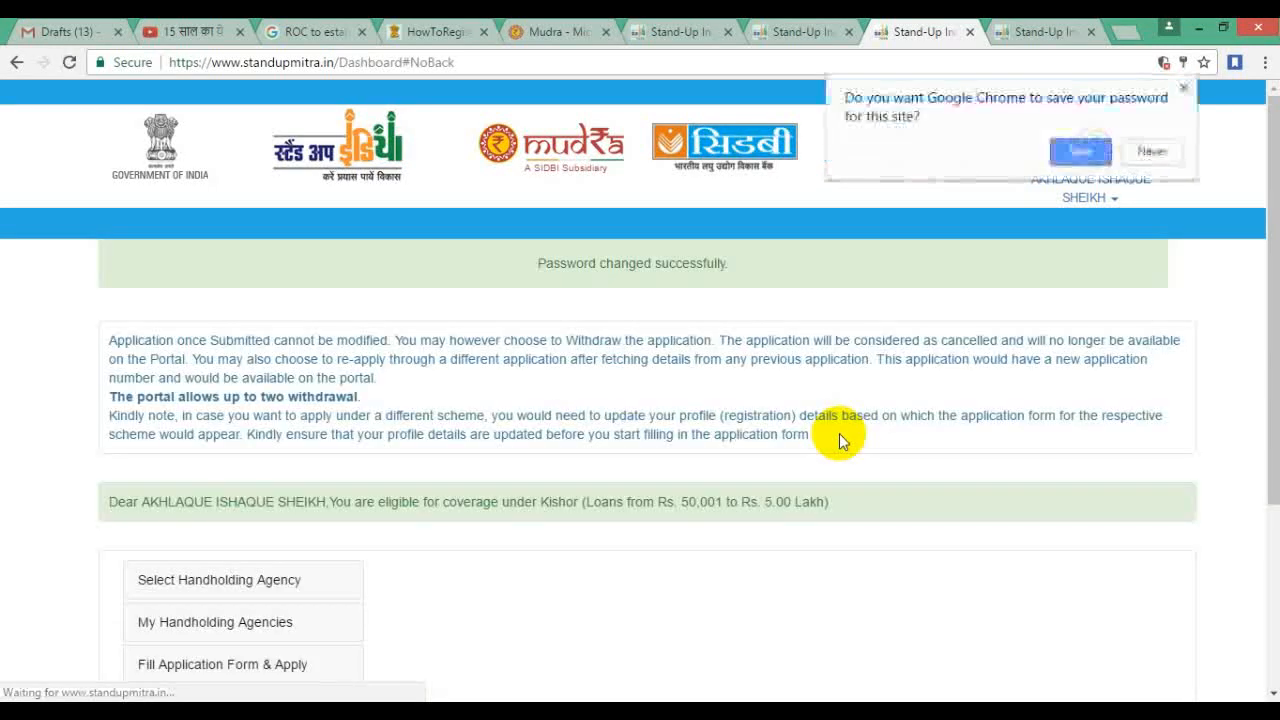
left_click(1190, 335)
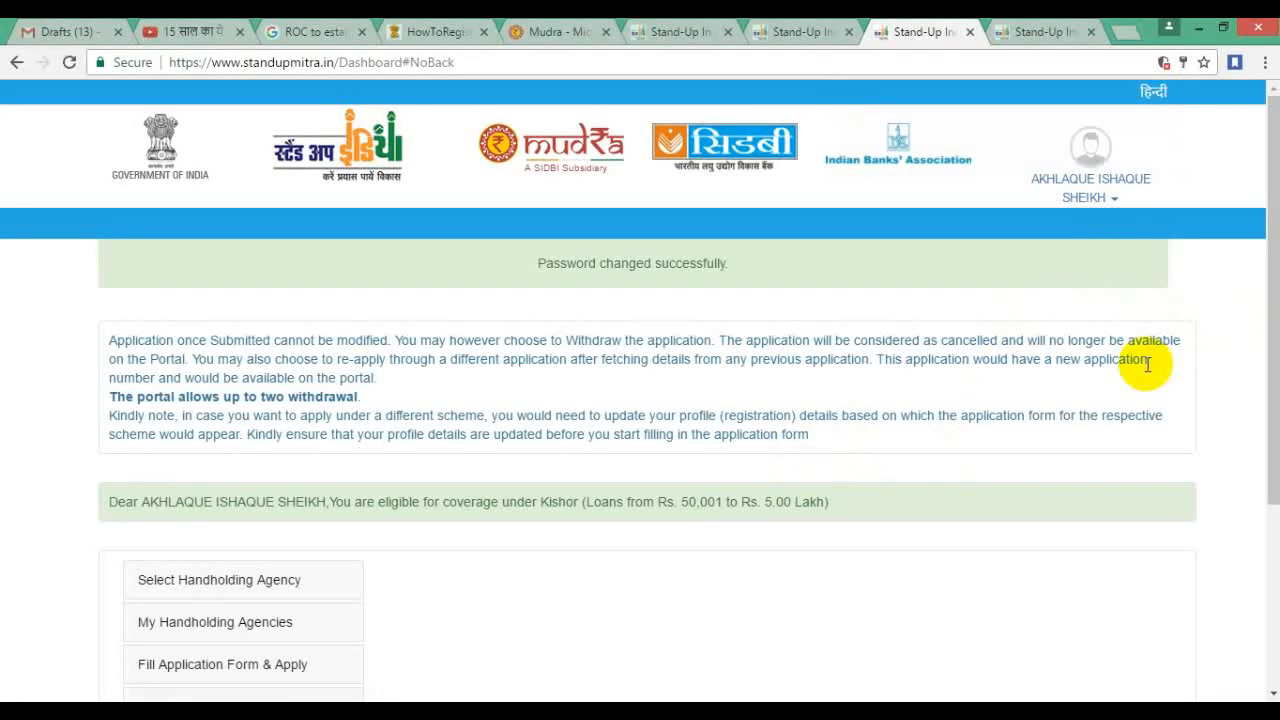
scroll(950, 330, "down", 3)
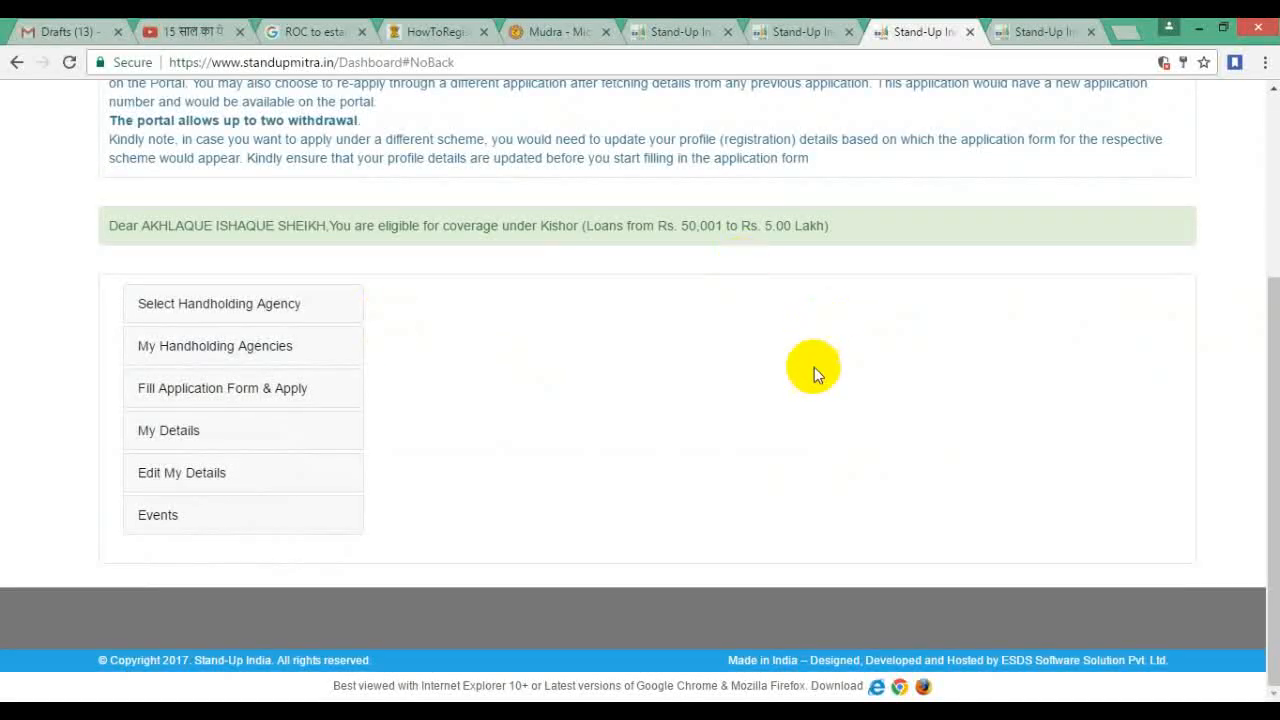
scroll(826, 323, "up", 2)
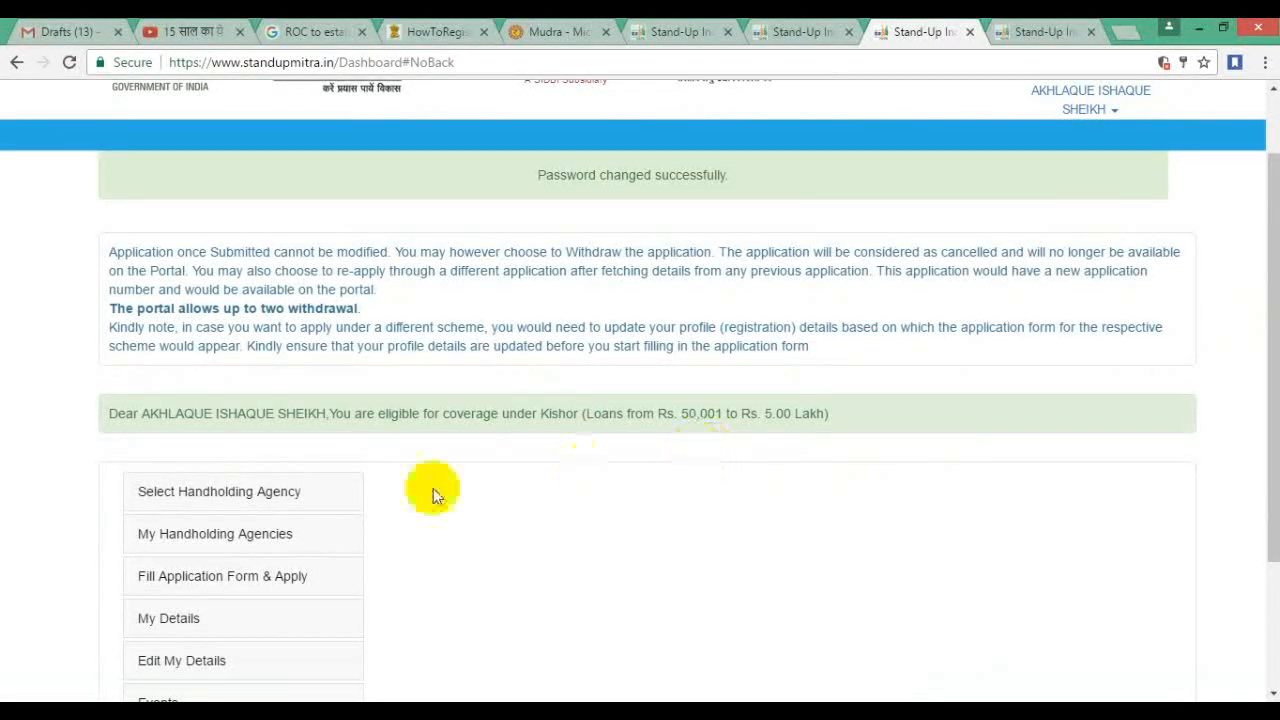
left_click(251, 491)
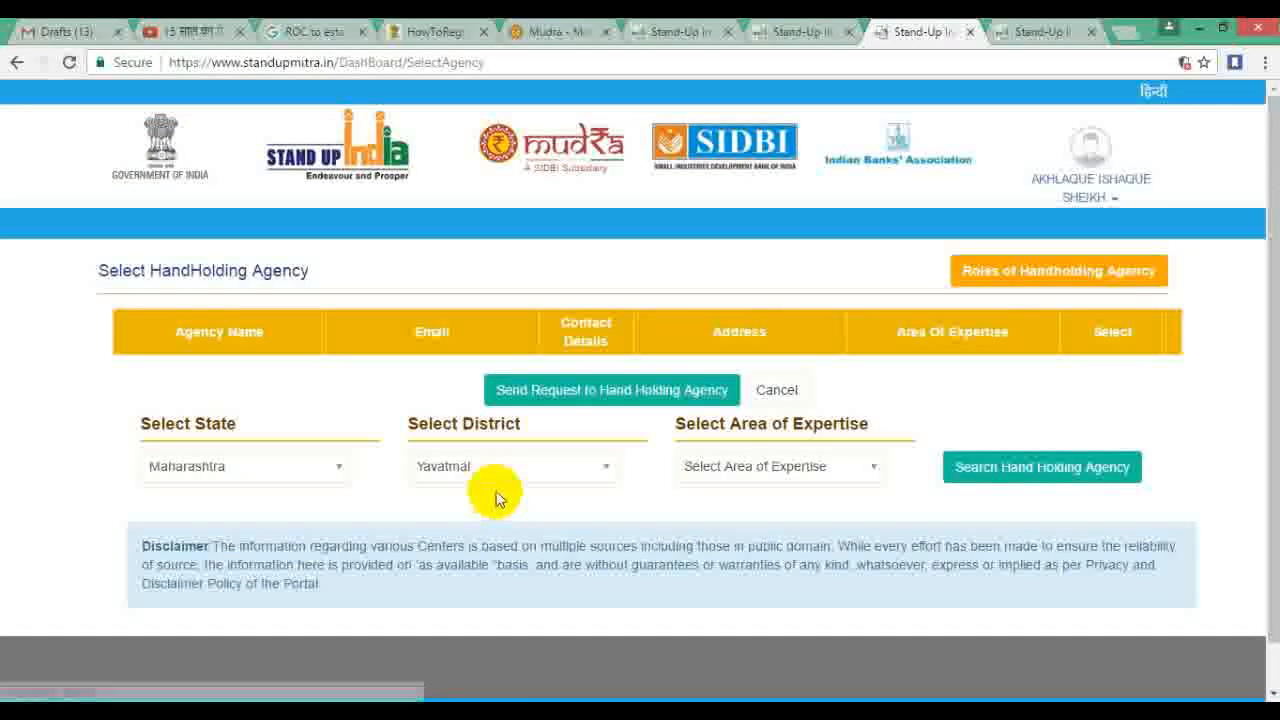
left_click(832, 474)
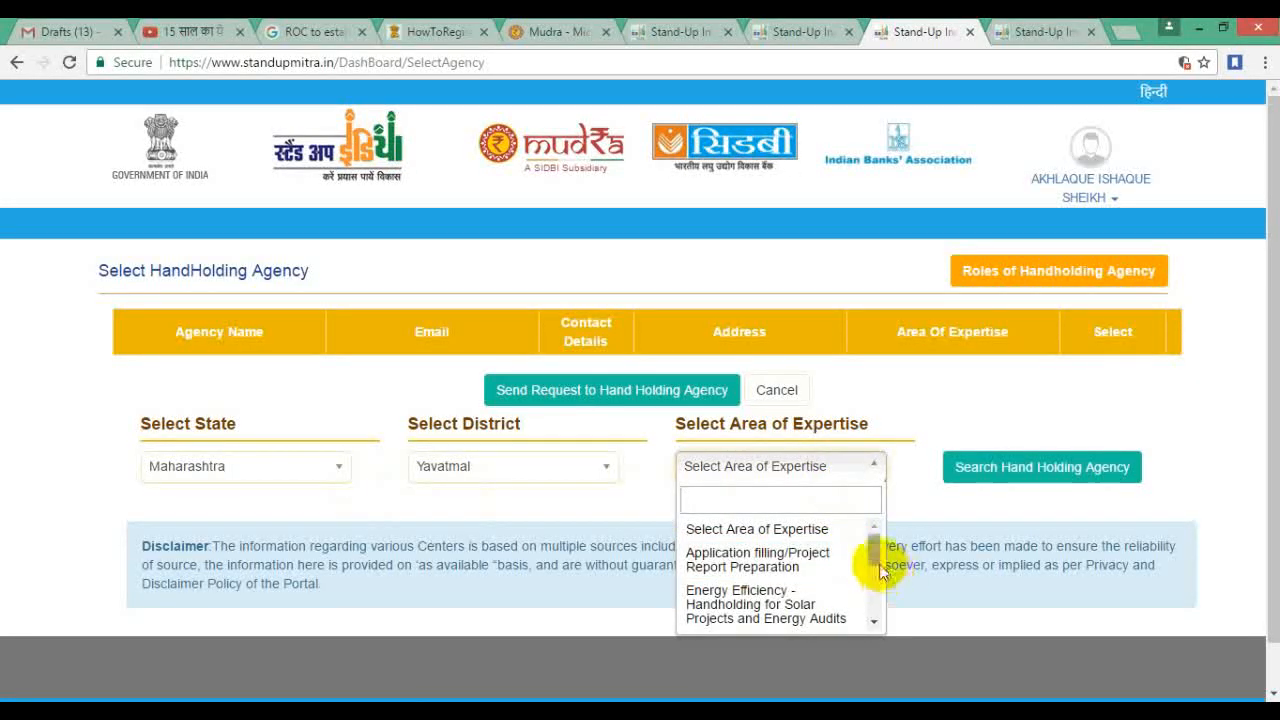
left_click_drag(874, 558, 874, 607)
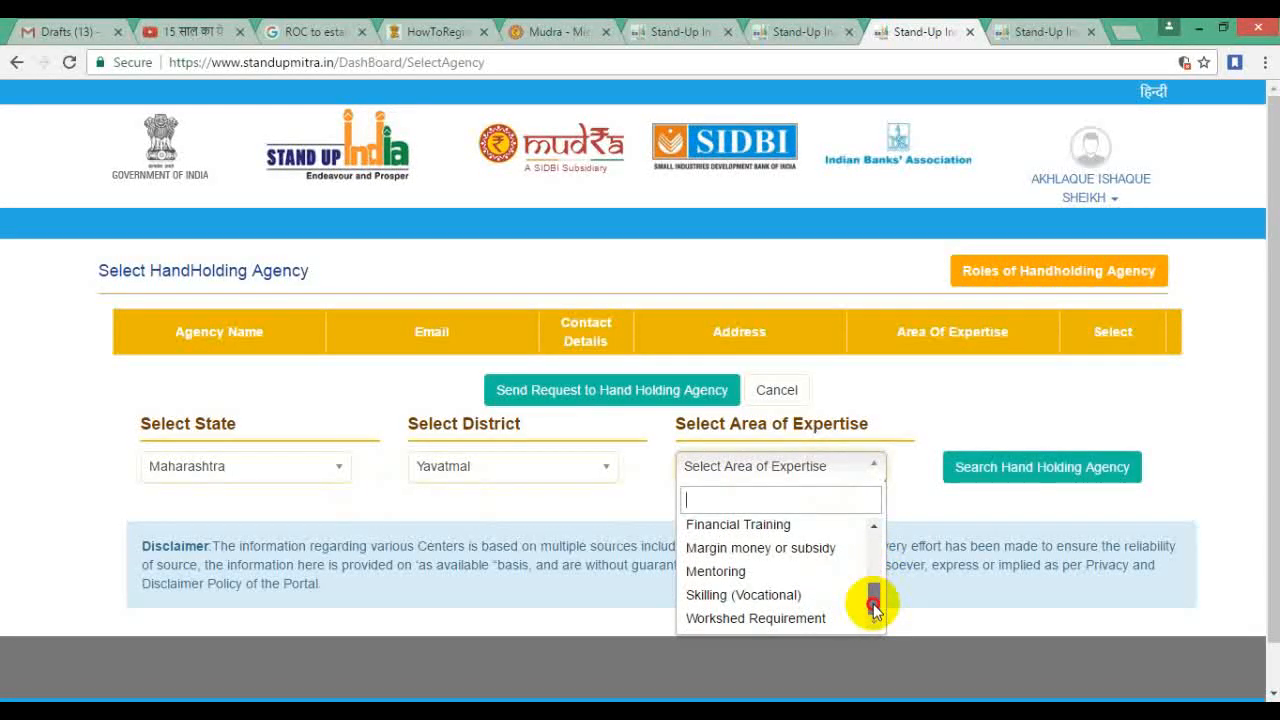
left_click(805, 596)
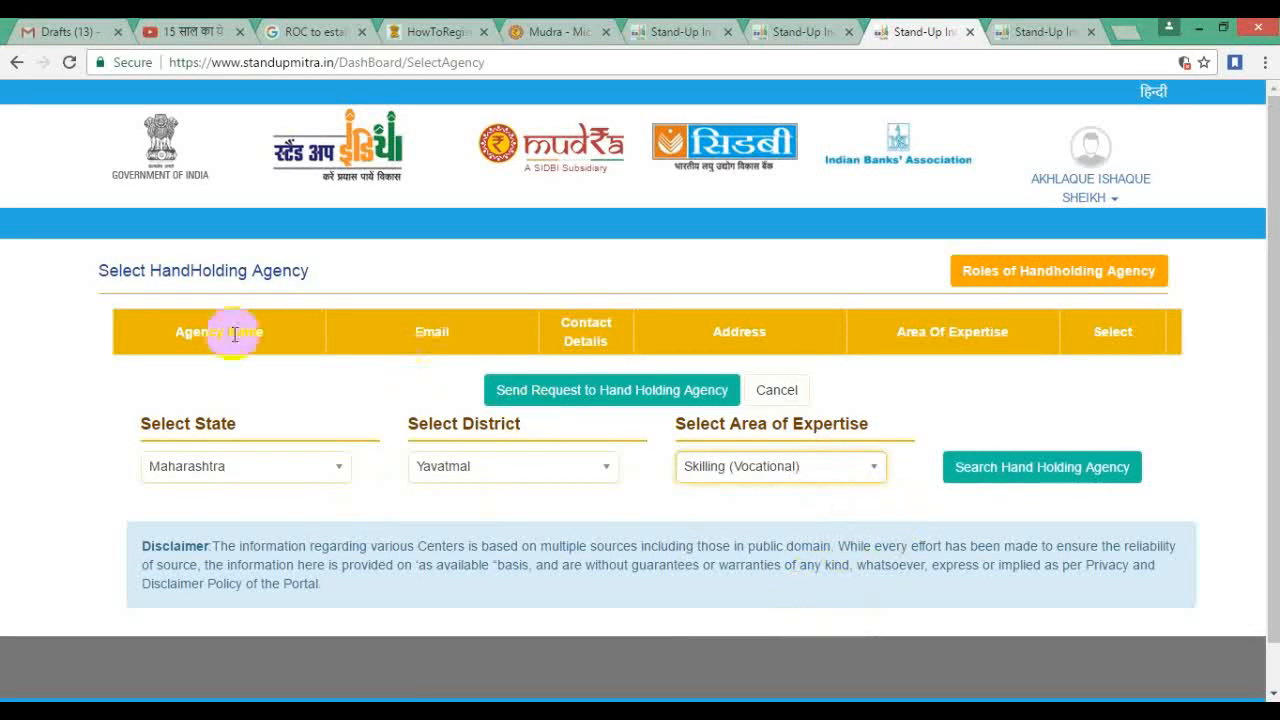
left_click(1048, 466)
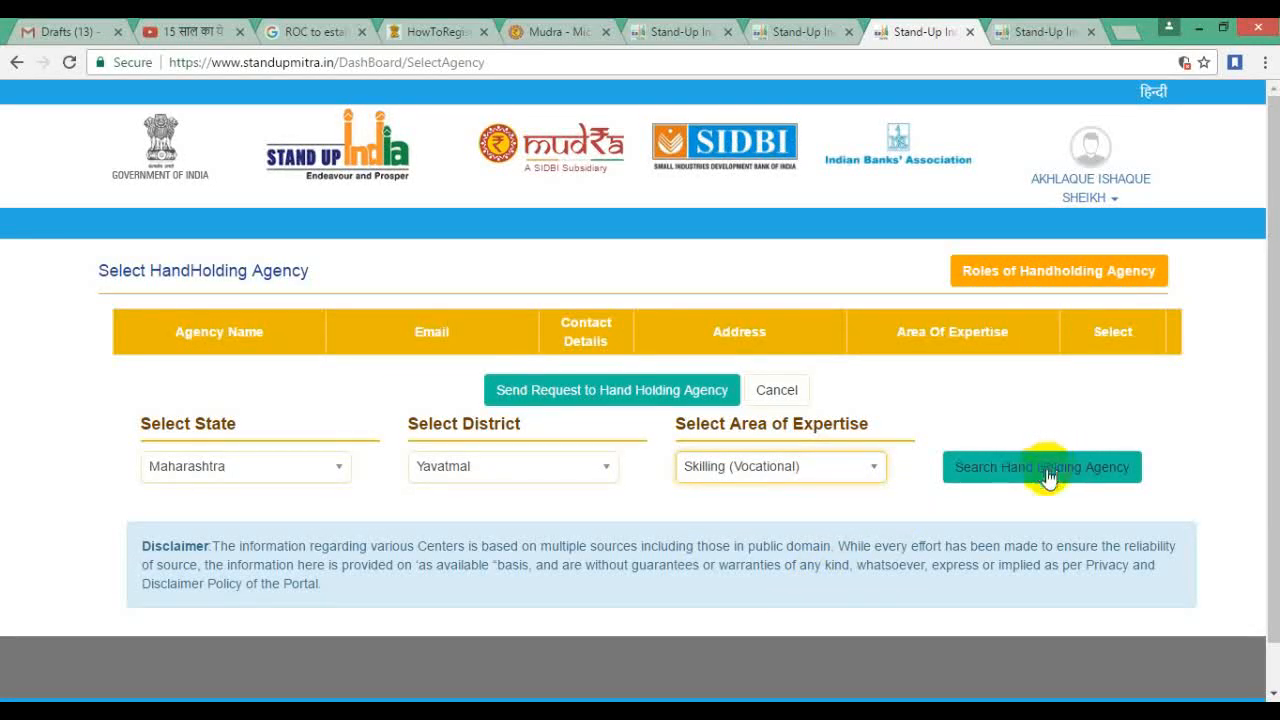
scroll(951, 480, "down", 2)
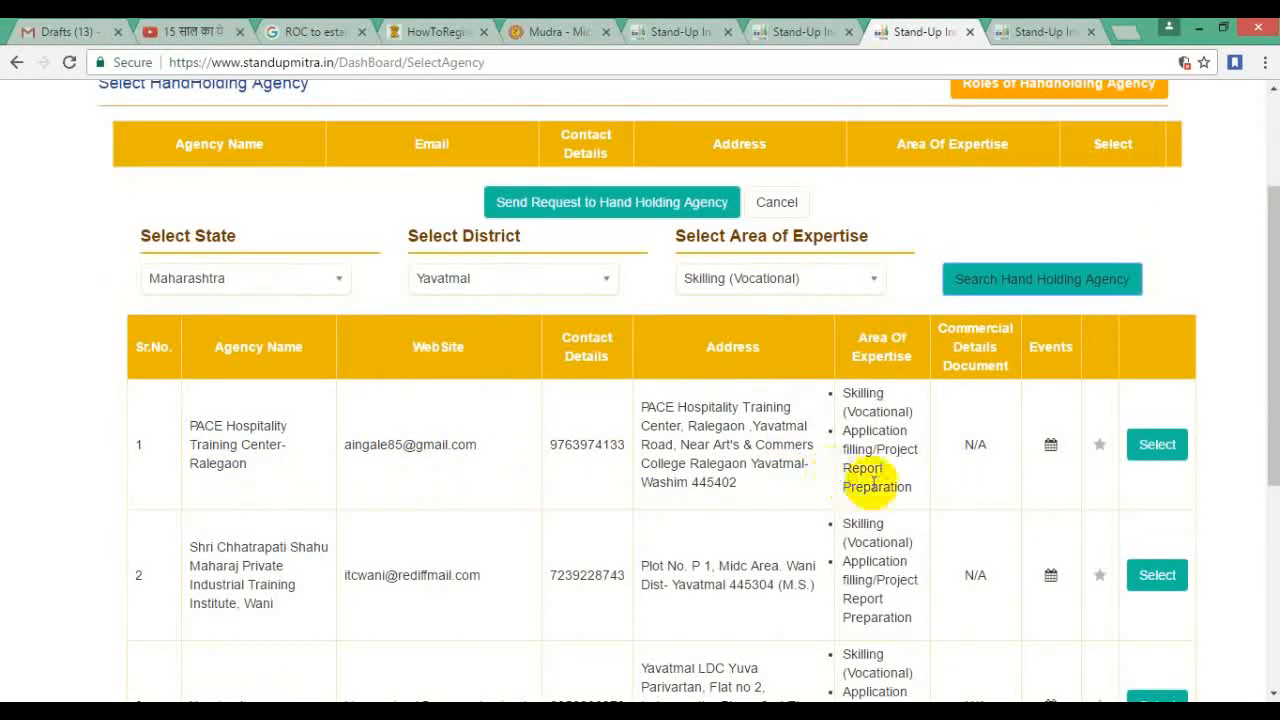
scroll(848, 478, "down", 3)
scroll(877, 485, "up", 1)
scroll(877, 485, "up", 4)
scroll(877, 487, "down", 2)
scroll(877, 490, "up", 2)
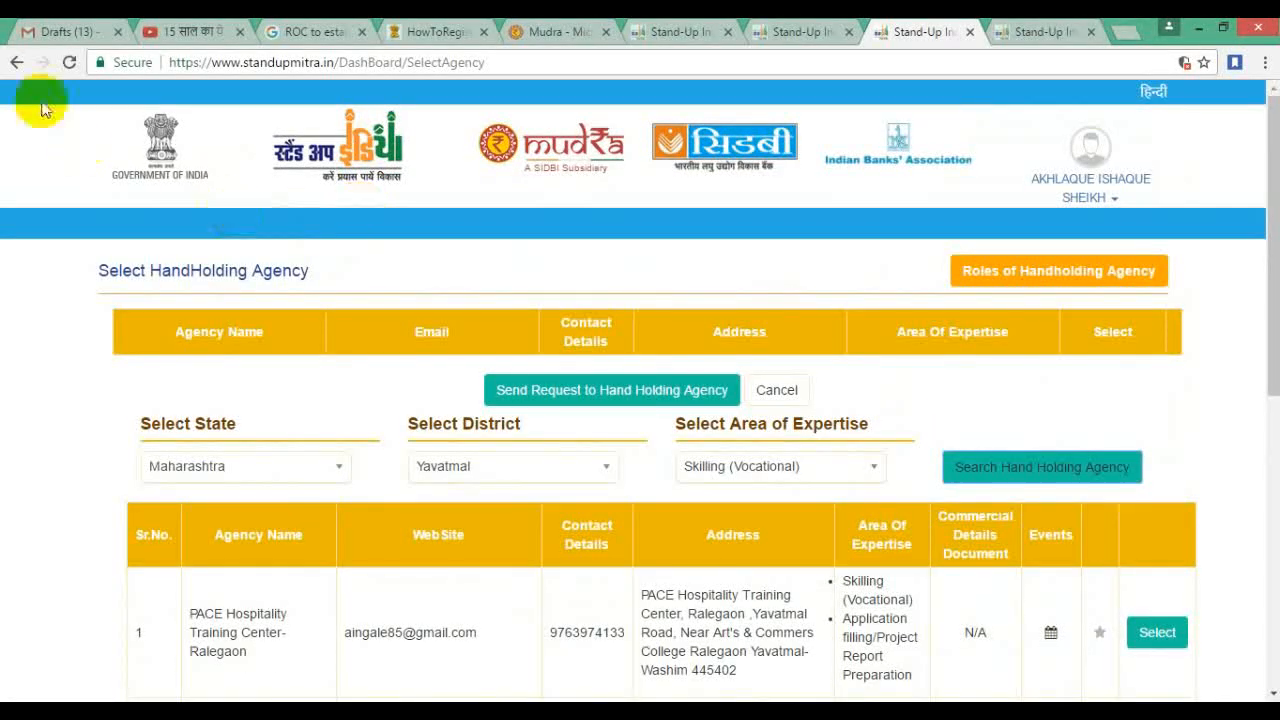
left_click(16, 62)
scroll(445, 555, "down", 1)
scroll(445, 552, "down", 1)
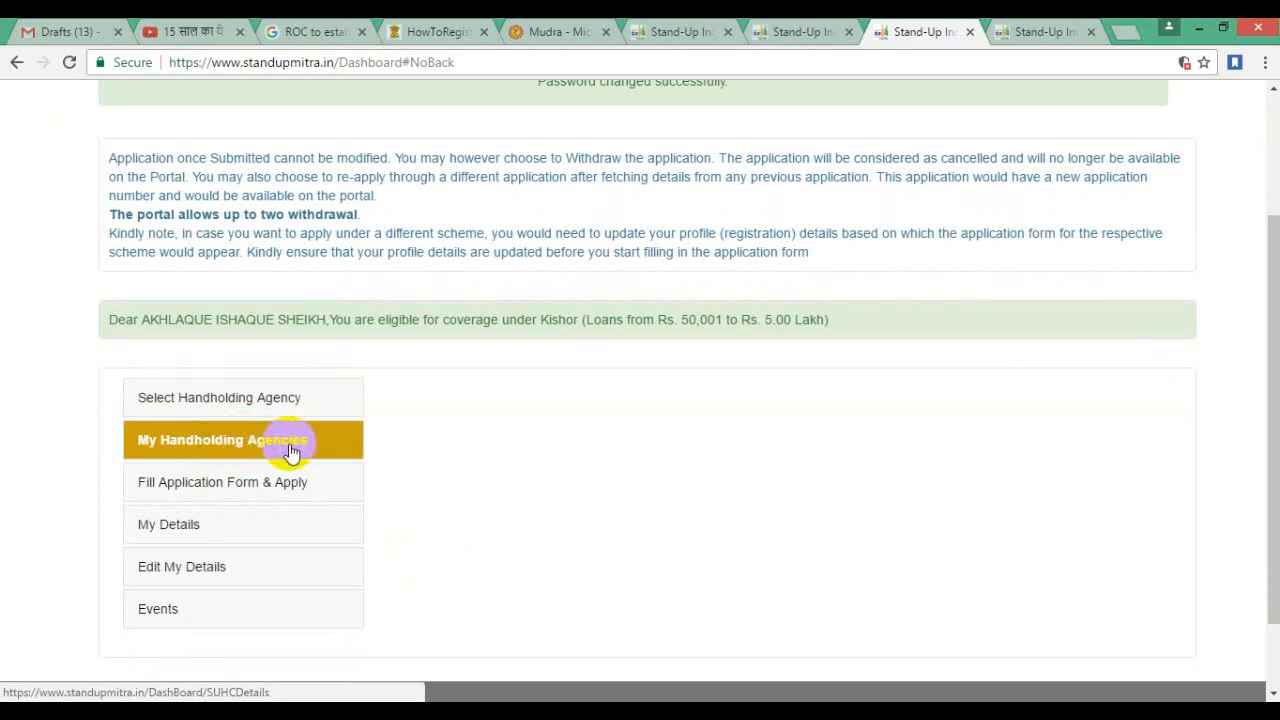
Step: Open the Kishor loan application form and scroll through Step 1 Business Information
left_click(245, 490)
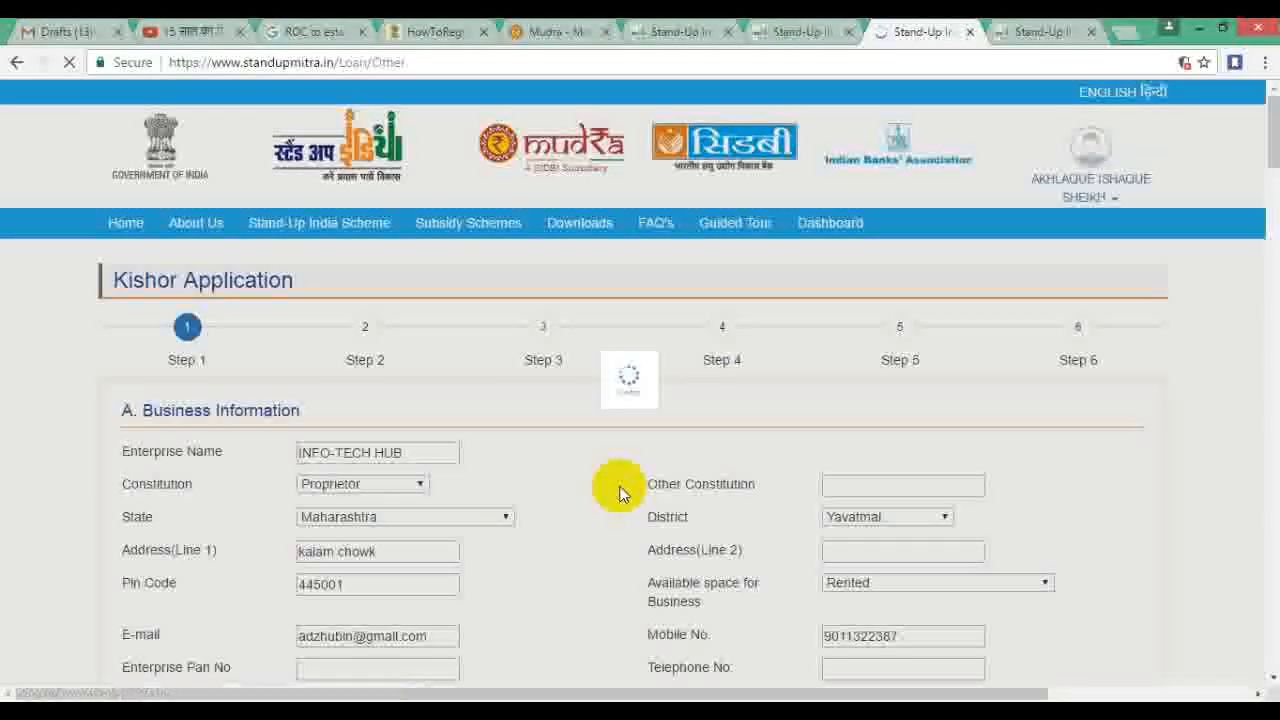
scroll(619, 492, "down", 1)
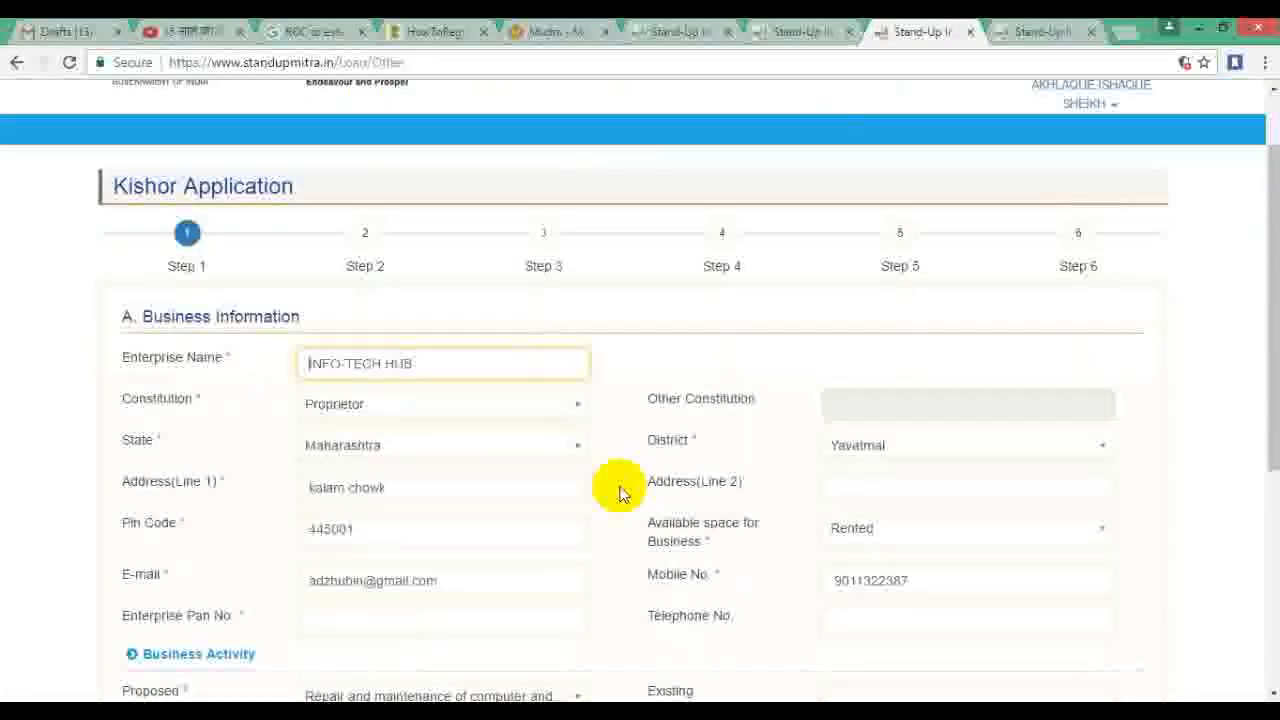
scroll(619, 492, "down", 3)
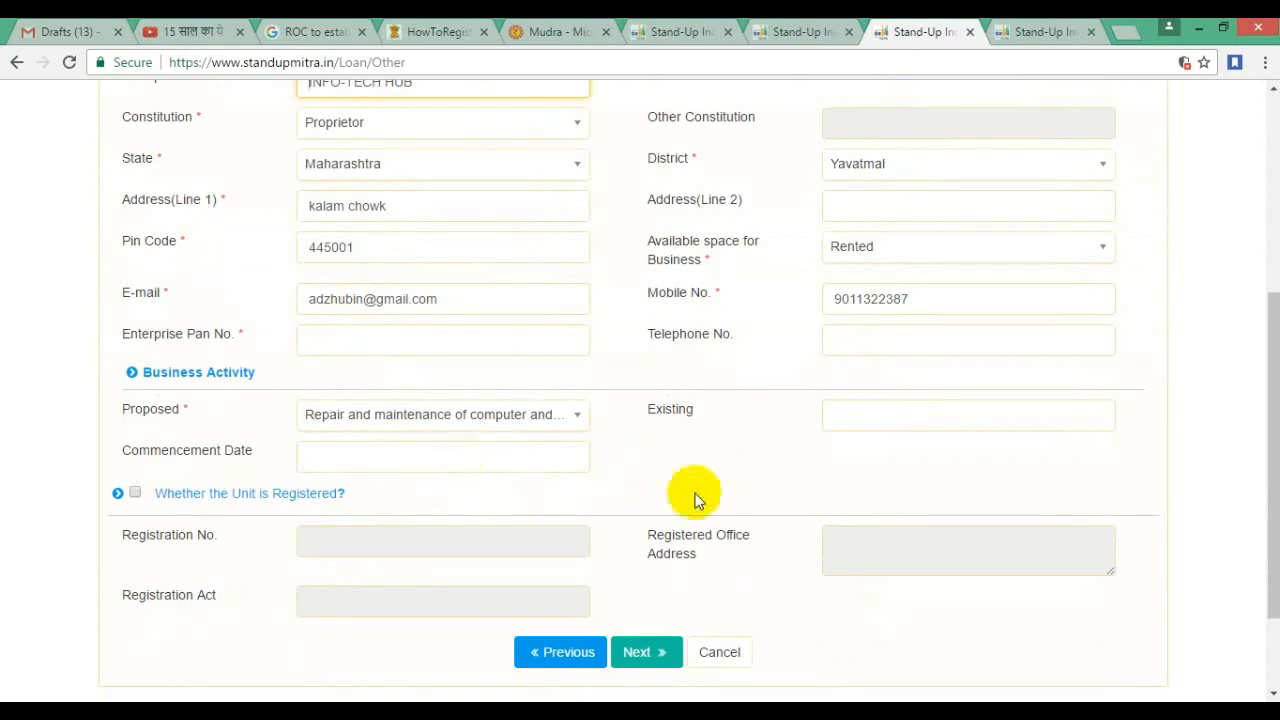
scroll(694, 497, "up", 2)
scroll(697, 500, "down", 2)
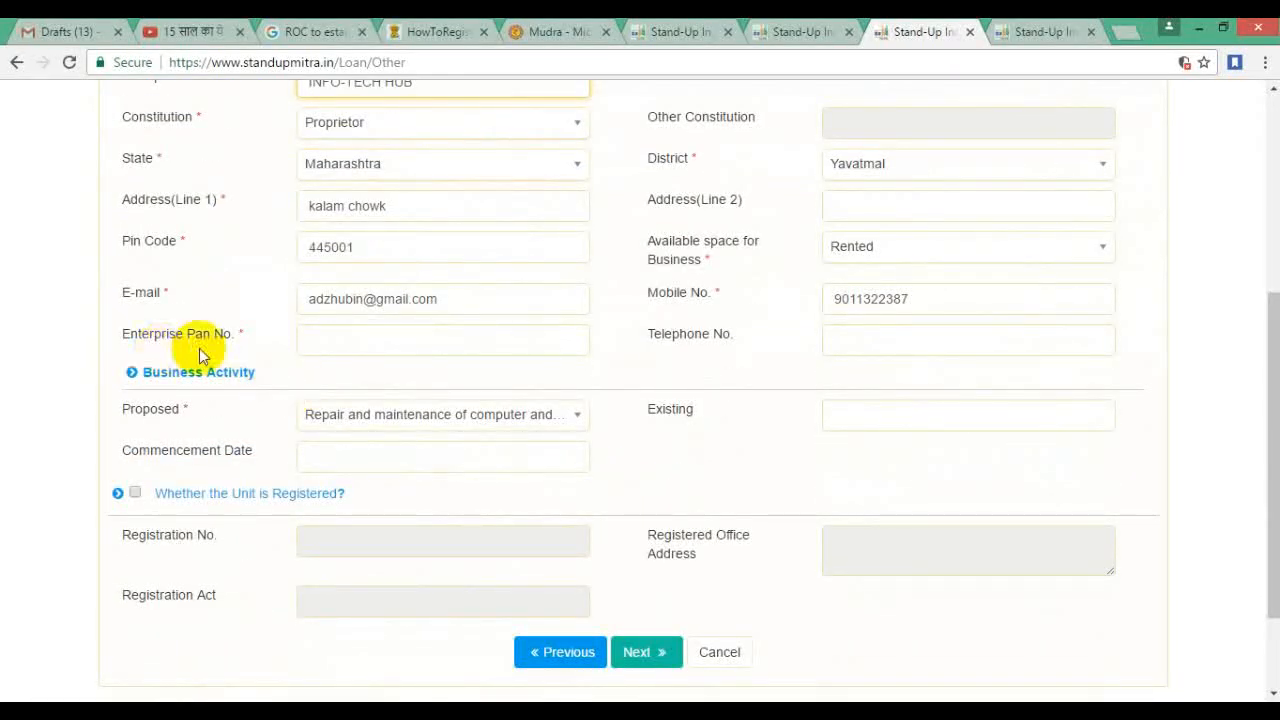
Step: Check the enterprise PAN field, try Next, then jump to Step 2
left_click(355, 345)
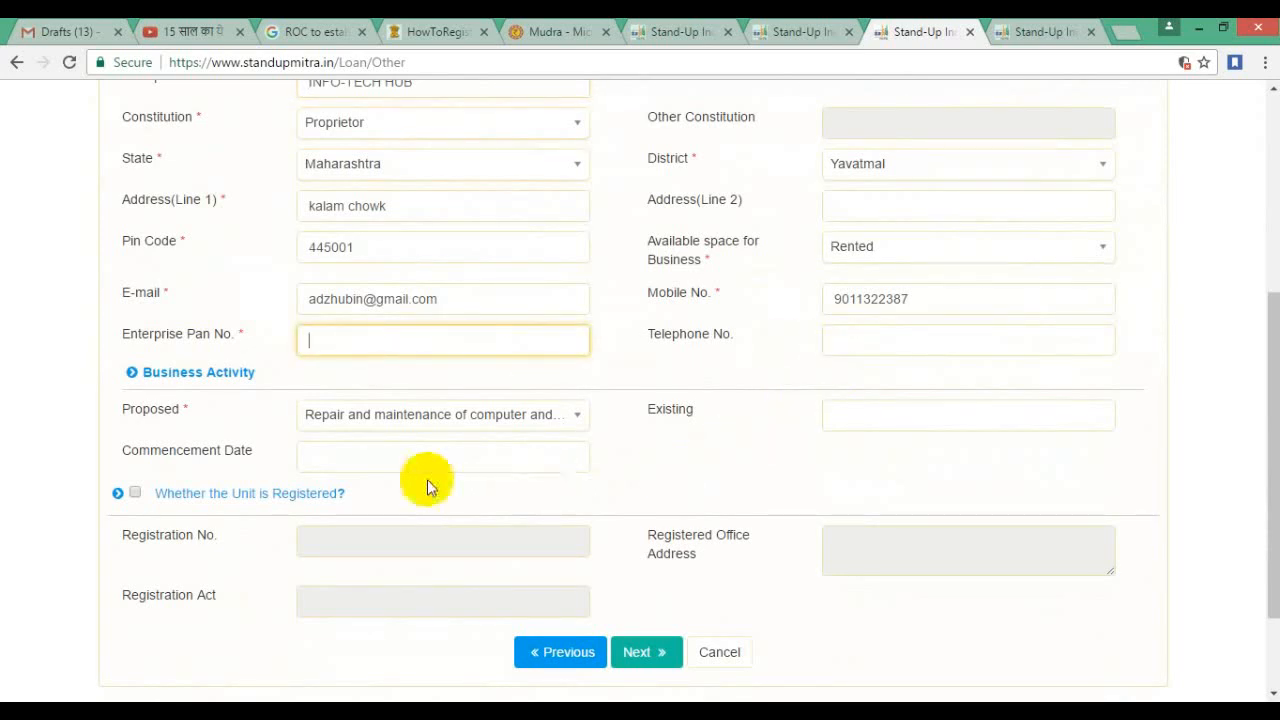
scroll(586, 523, "down", 1)
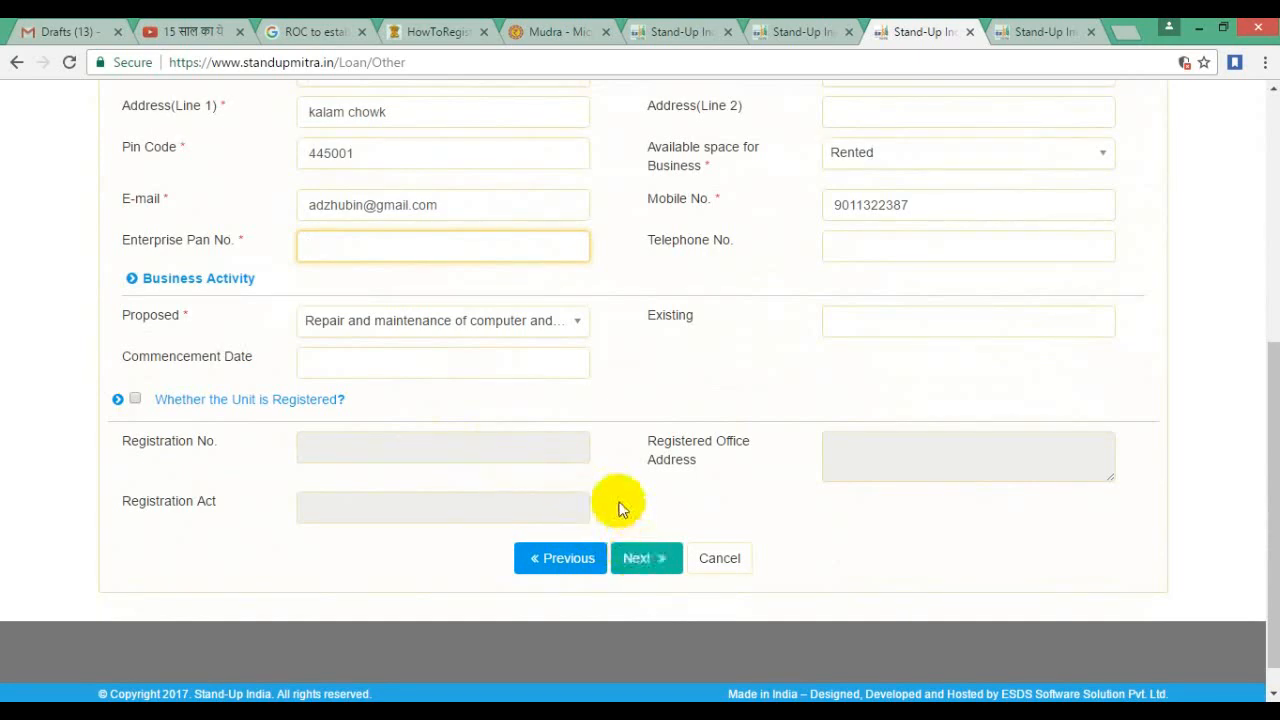
scroll(620, 507, "up", 1)
scroll(618, 508, "up", 1)
scroll(618, 508, "down", 3)
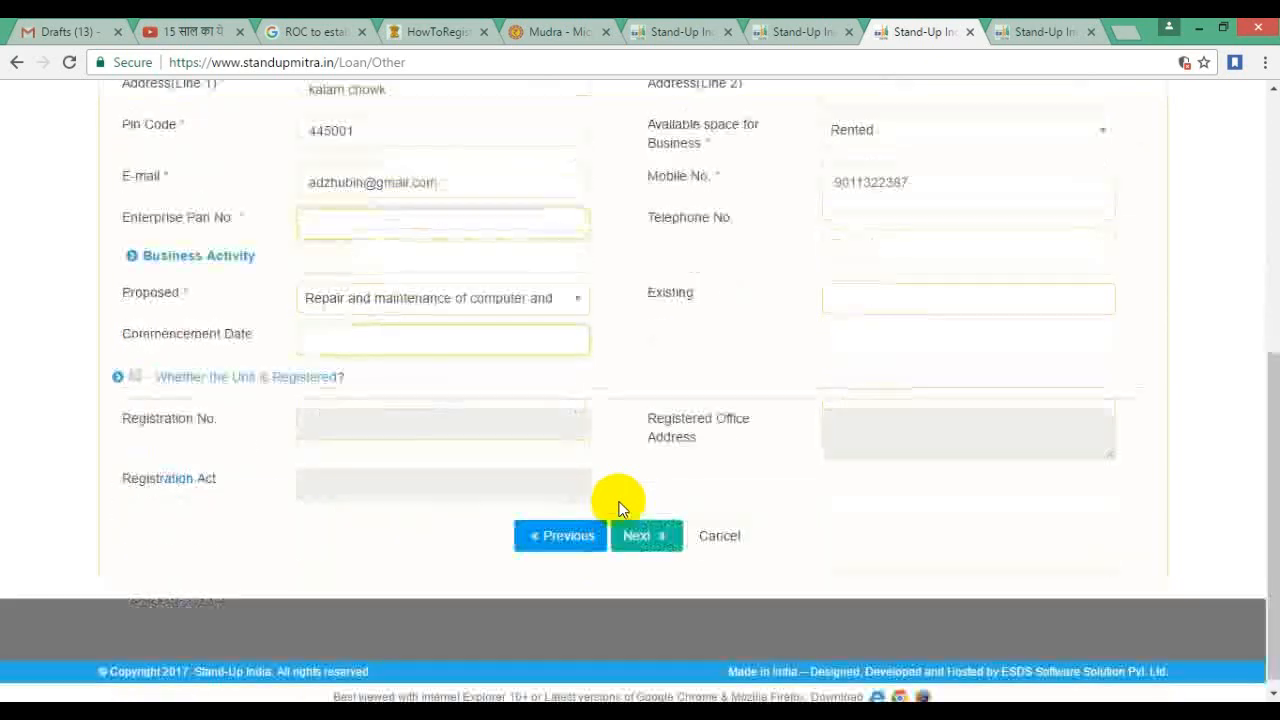
left_click(636, 522)
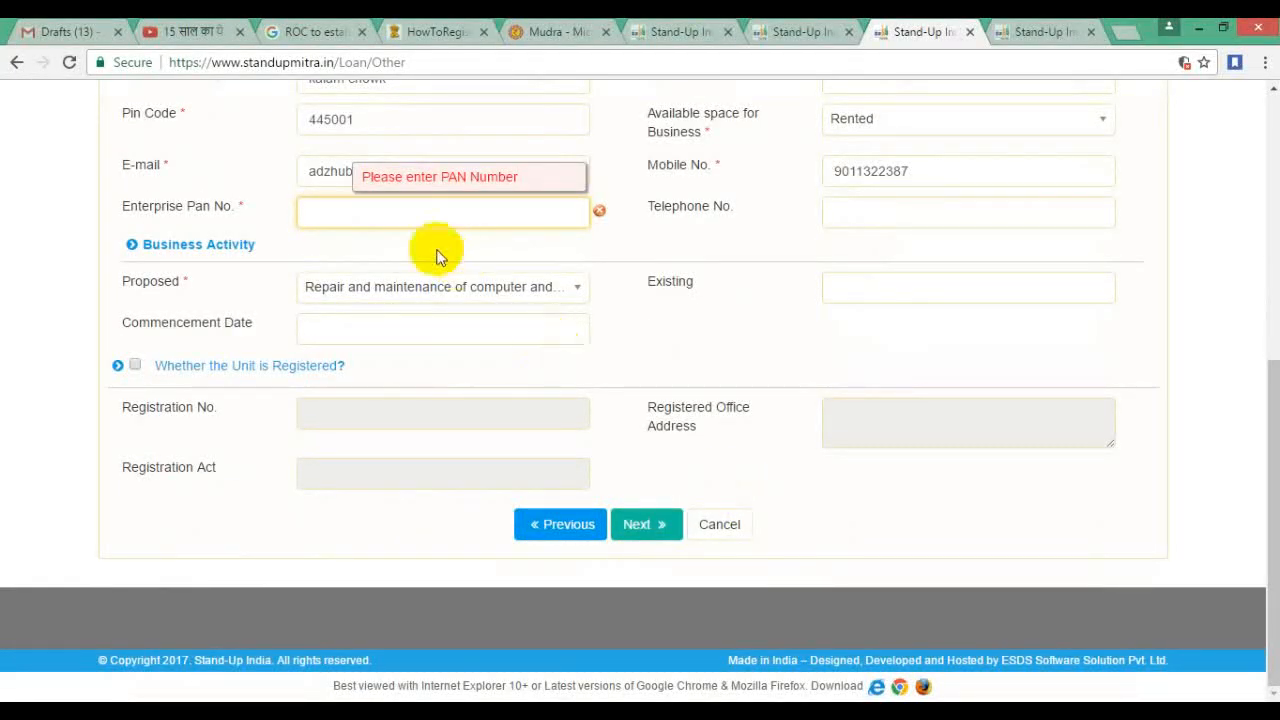
scroll(710, 352, "up", 4)
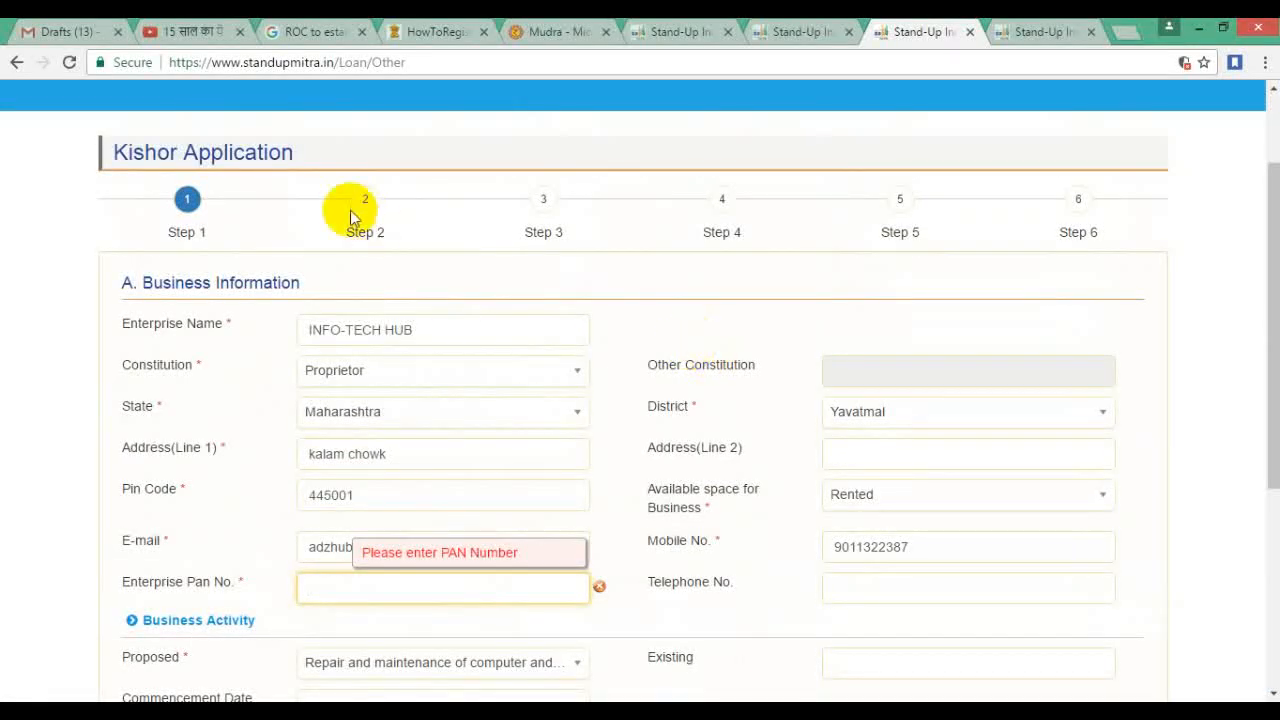
left_click(365, 206)
Step: Scroll through the Step 2 proprietor background fields and go to Step 3, associate concerns
scroll(612, 338, "down", 2)
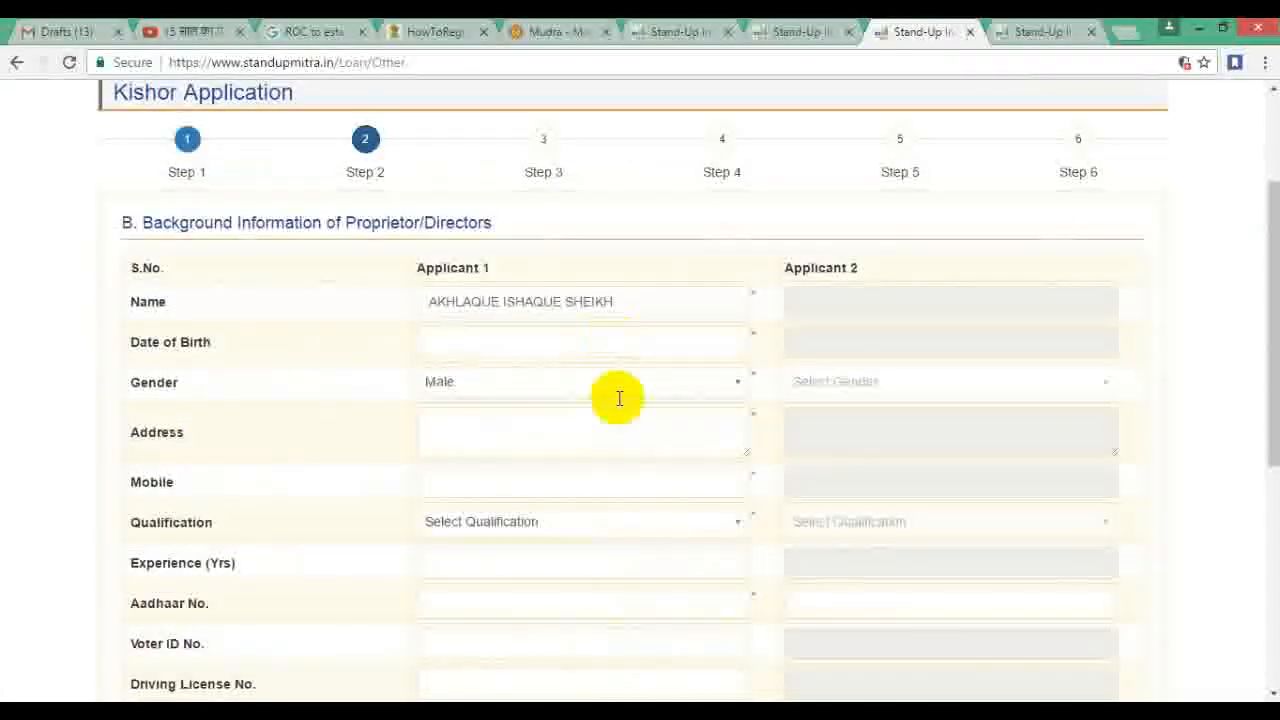
scroll(547, 416, "down", 3)
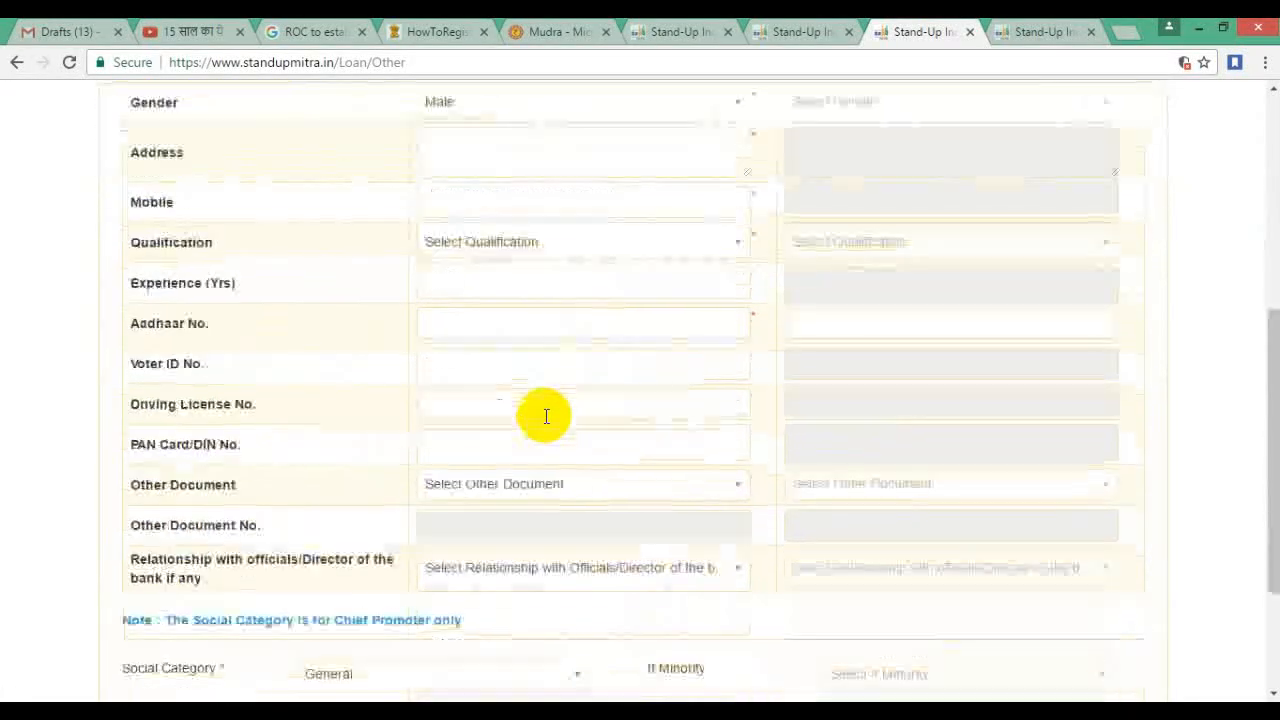
scroll(560, 495, "up", 5)
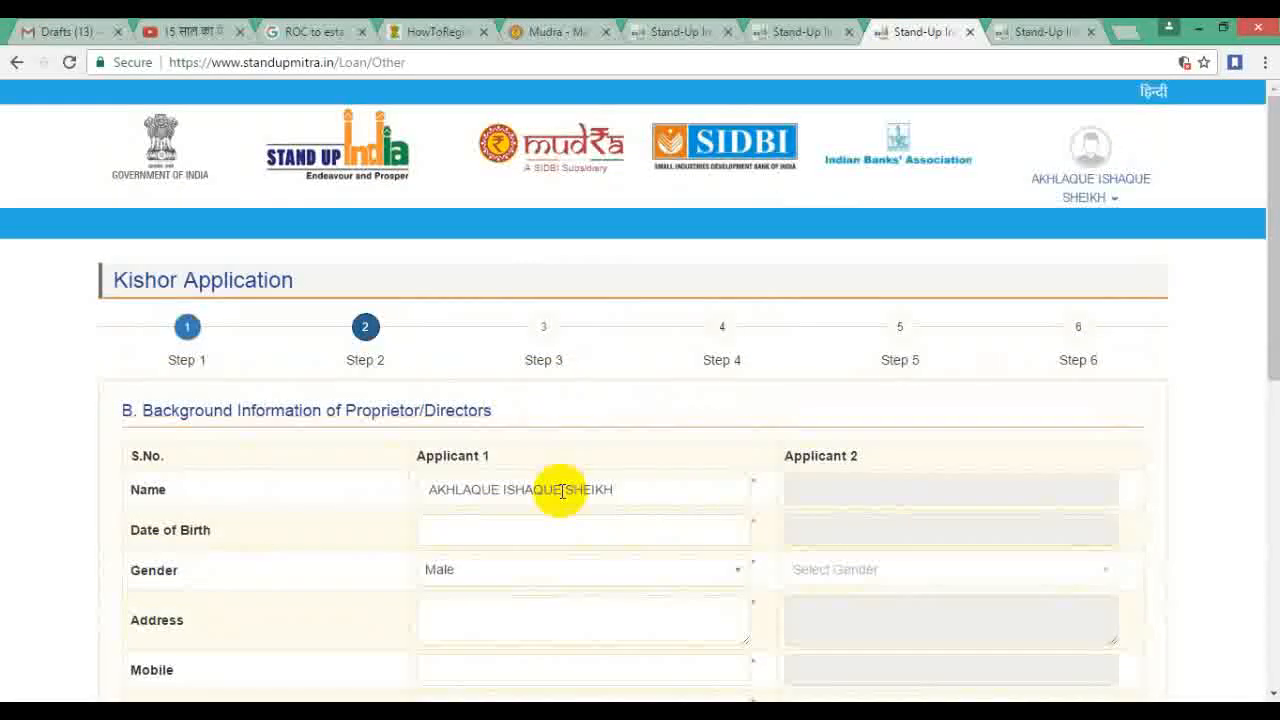
scroll(543, 510, "down", 2)
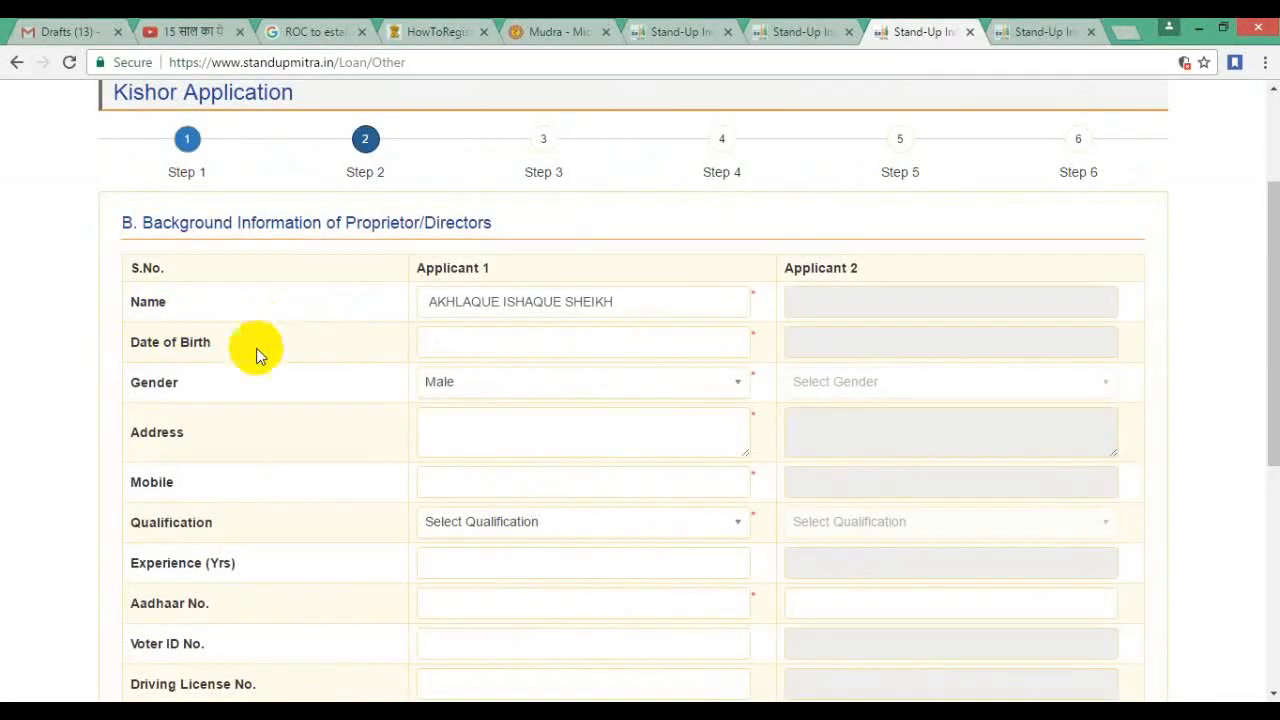
scroll(284, 428, "down", 2)
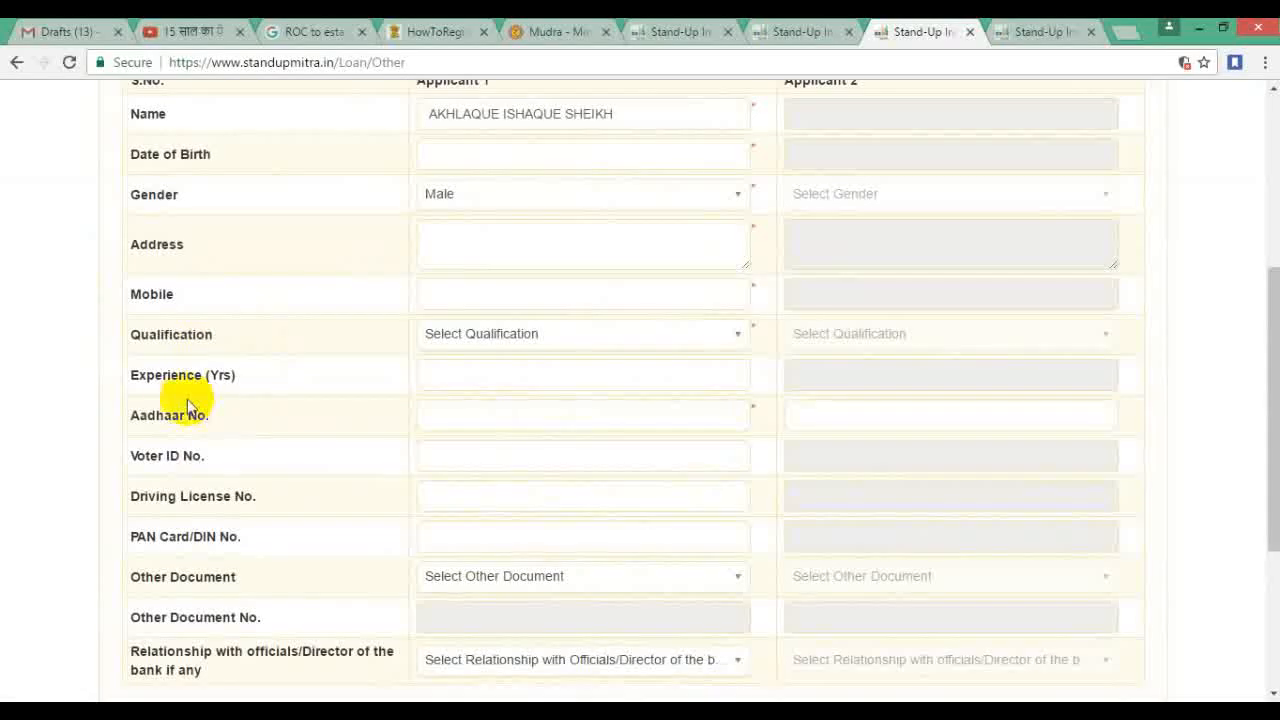
scroll(270, 410, "down", 2)
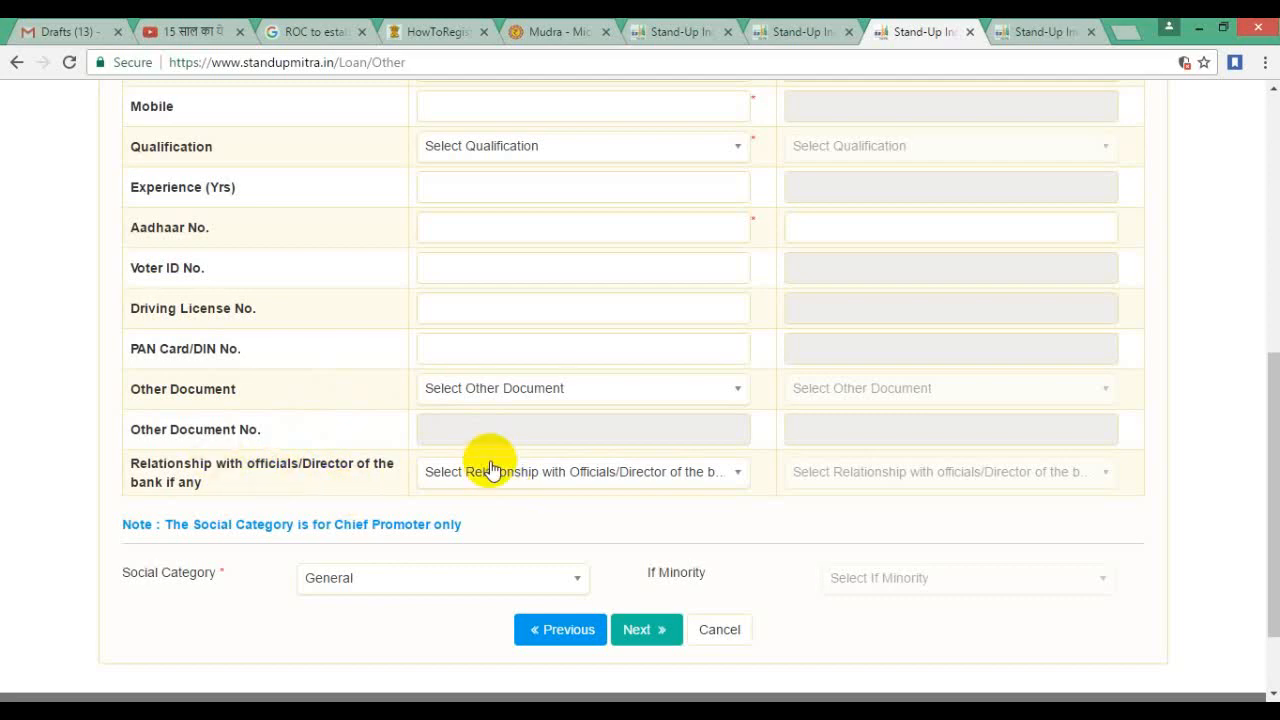
scroll(560, 470, "up", 6)
left_click(543, 338)
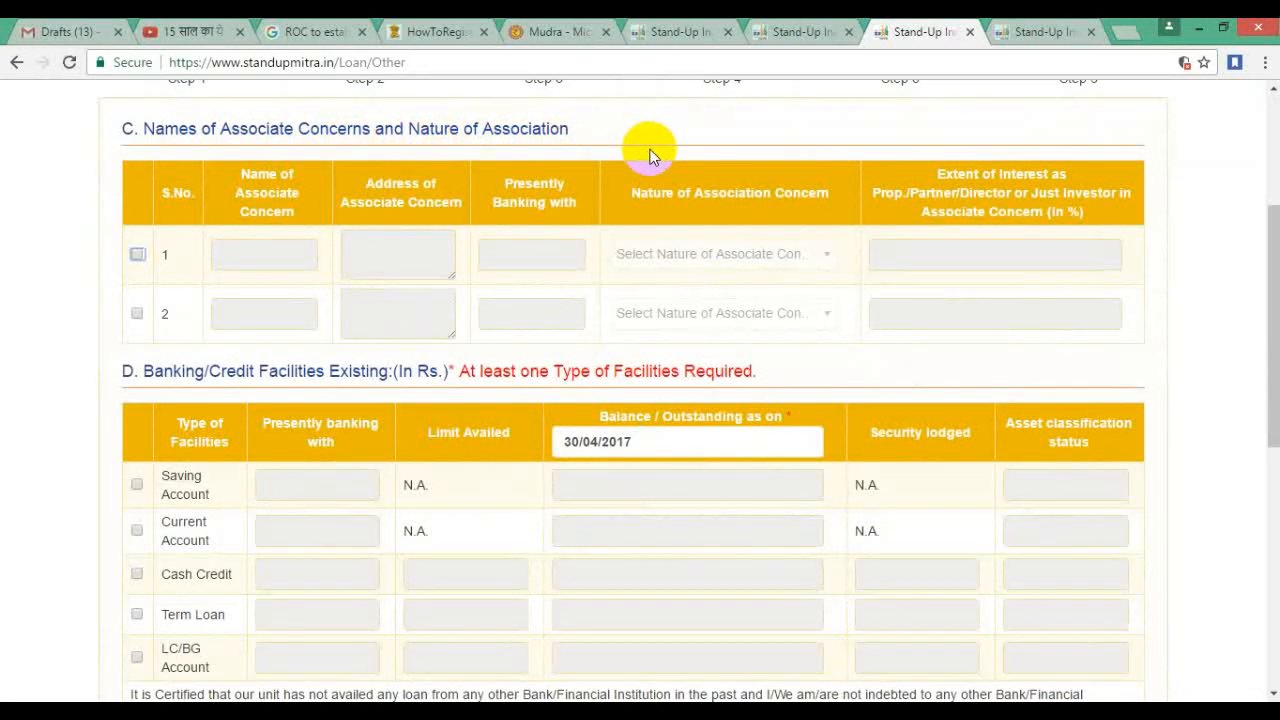
Step: Tick and untick associate concern row 1, review sections D and E, then open Step 4
left_click(137, 254)
left_click(255, 256)
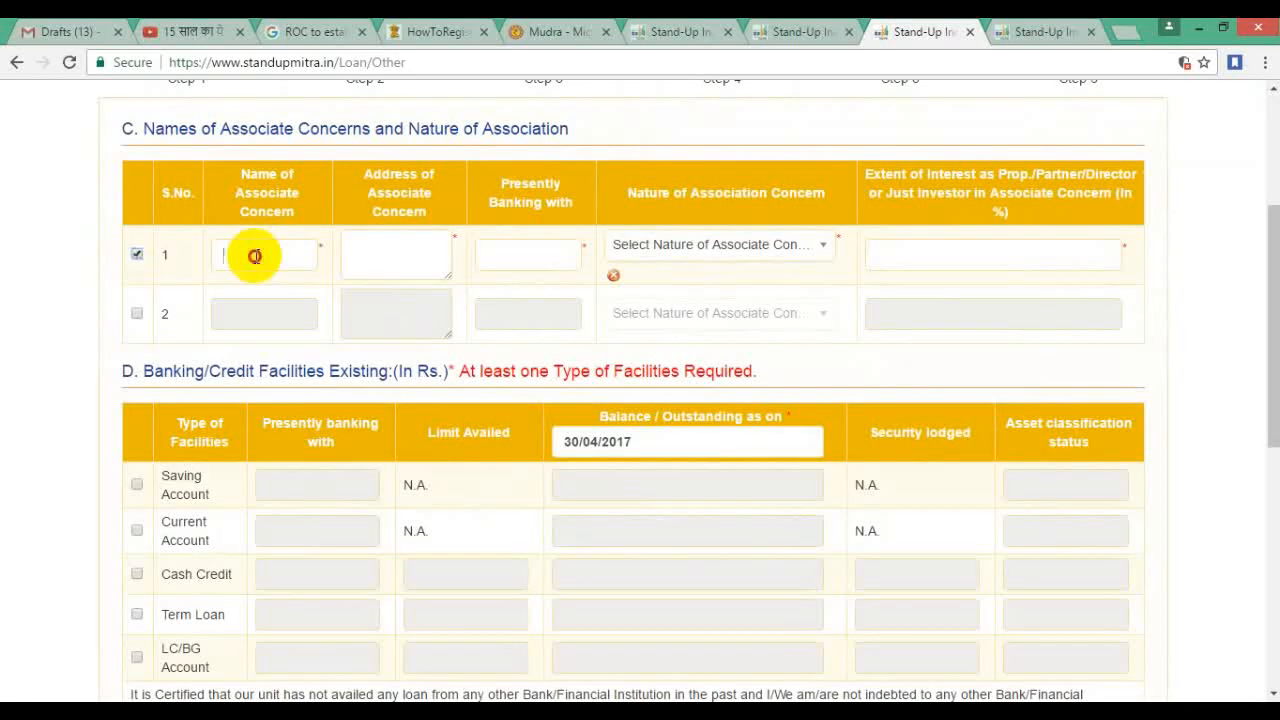
left_click(137, 257)
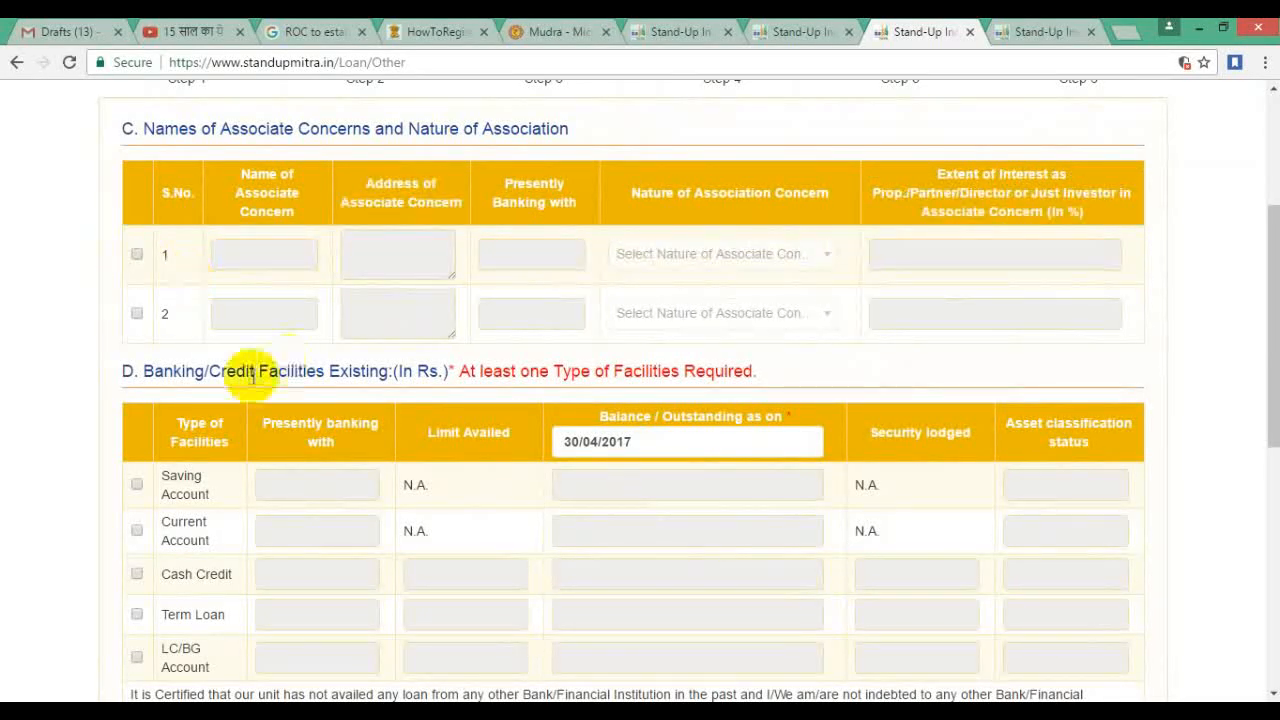
scroll(340, 398, "down", 1)
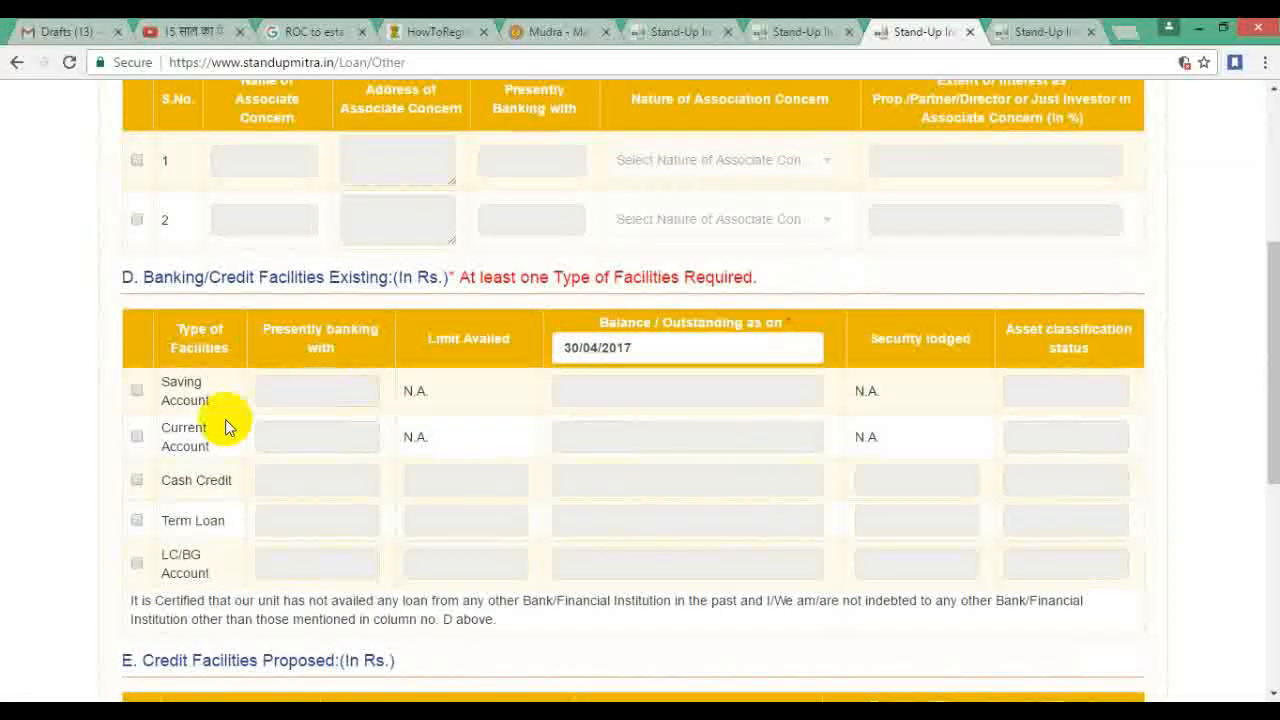
scroll(300, 405, "down", 1)
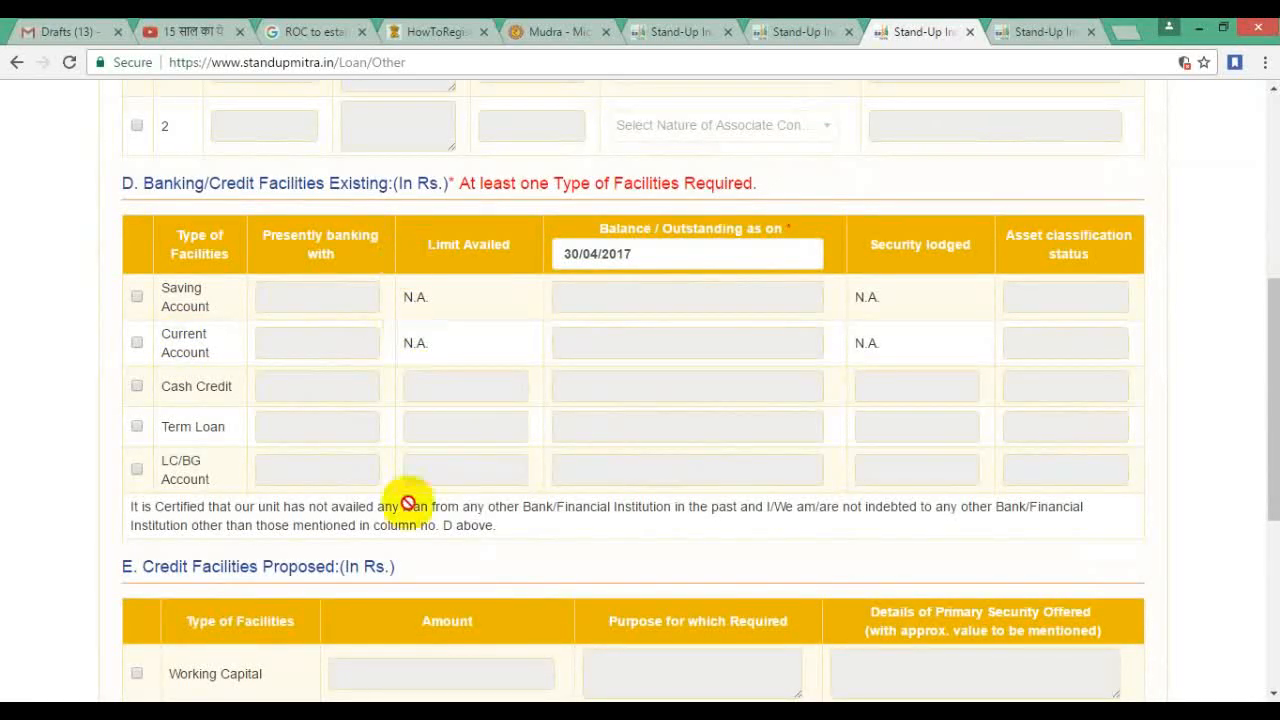
scroll(391, 211, "down", 3)
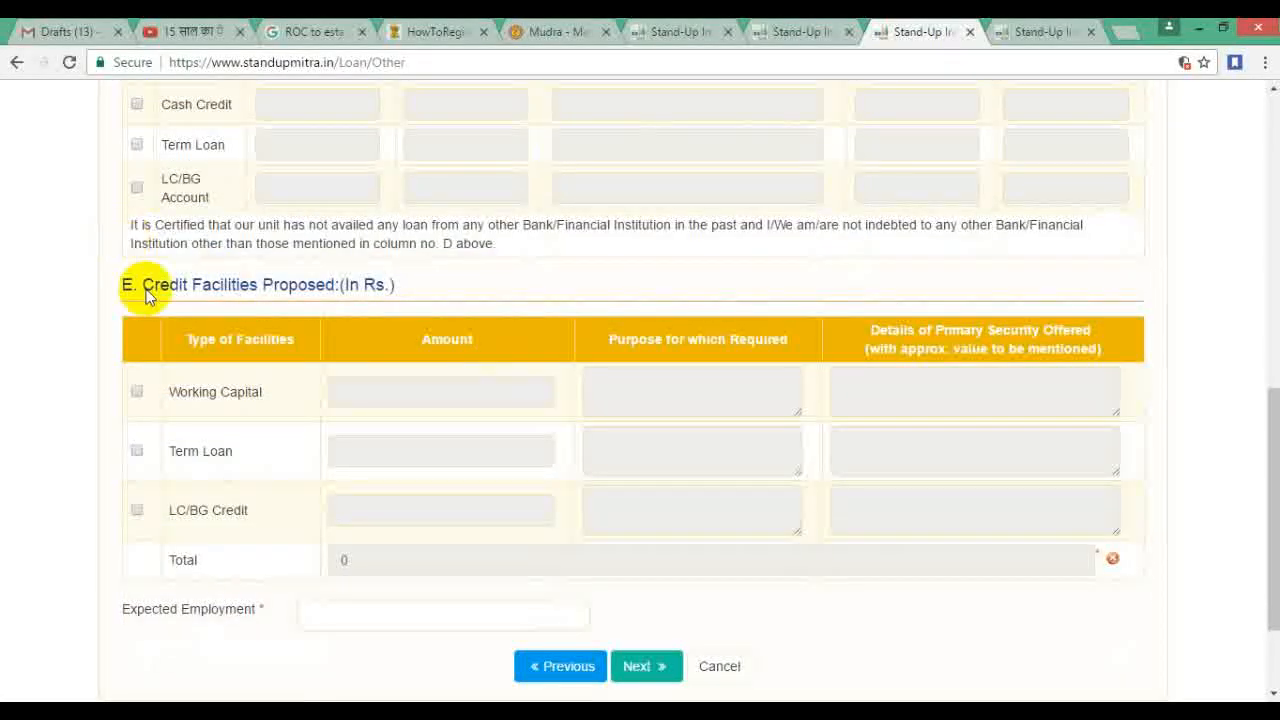
scroll(610, 572, "down", 1)
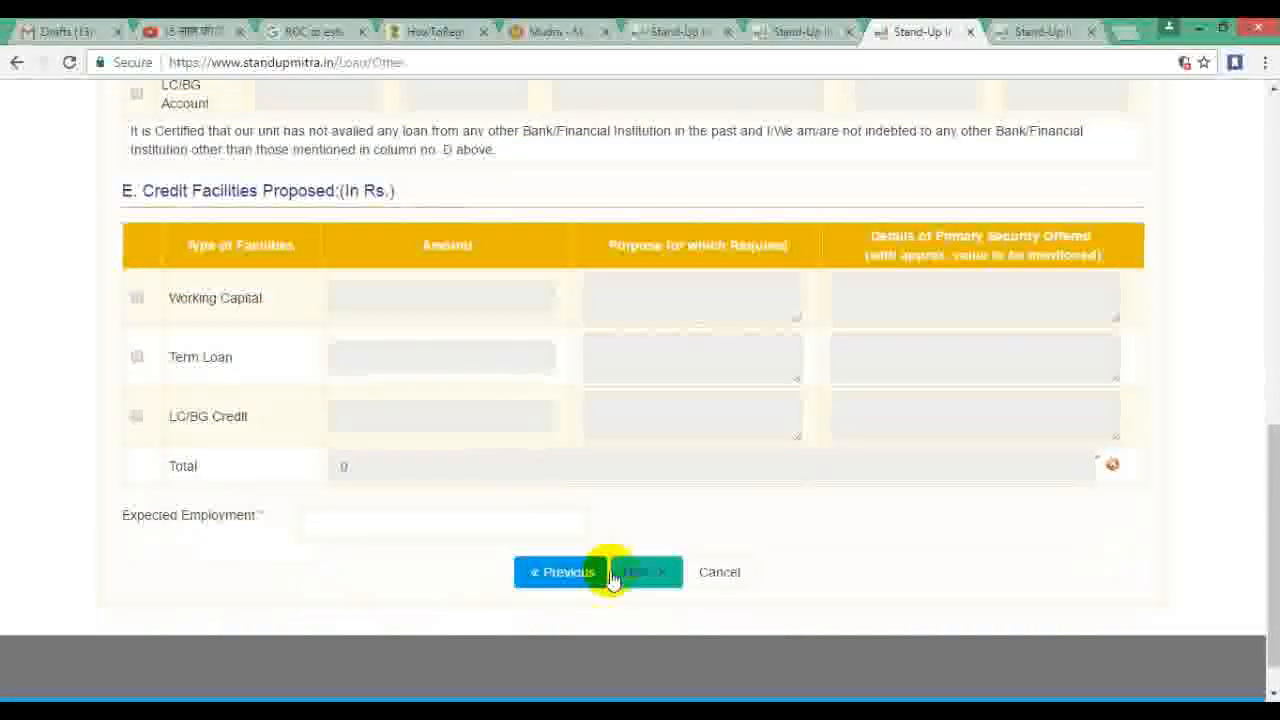
scroll(686, 537, "up", 12)
left_click(720, 334)
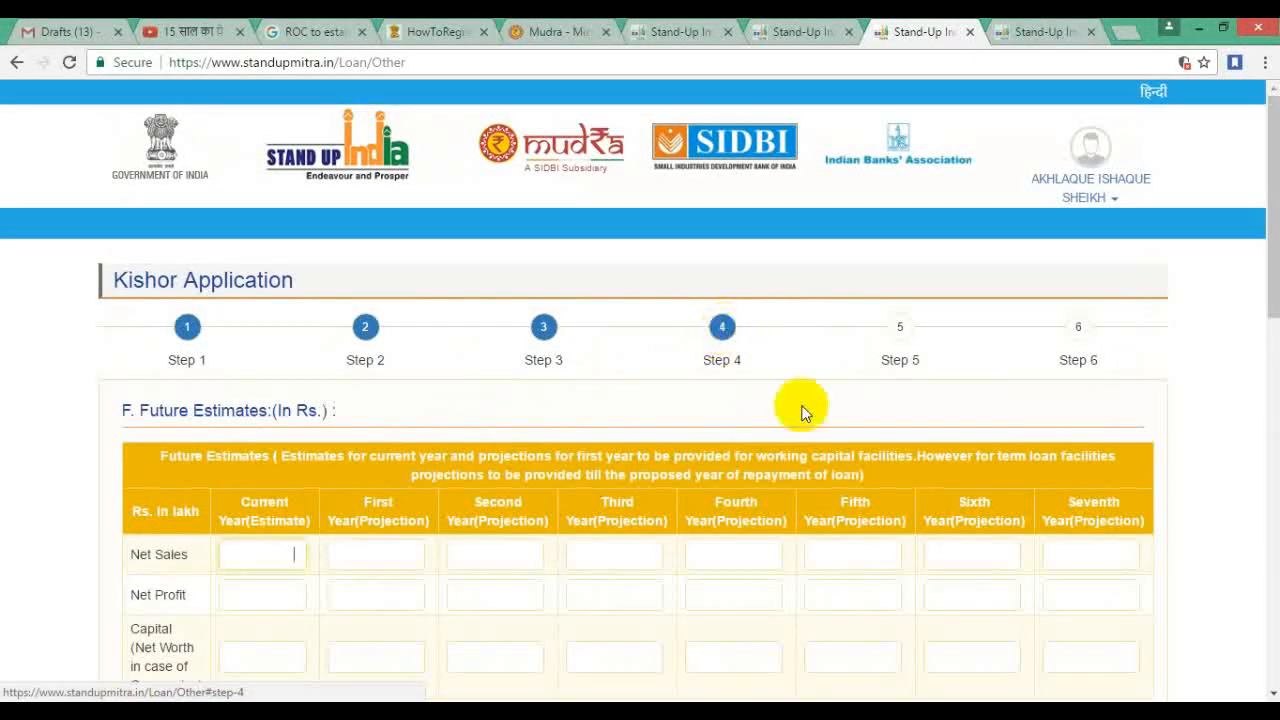
Step: Review the Future Estimates, cash credit and term loan sections, then open Step 5
scroll(694, 514, "down", 2)
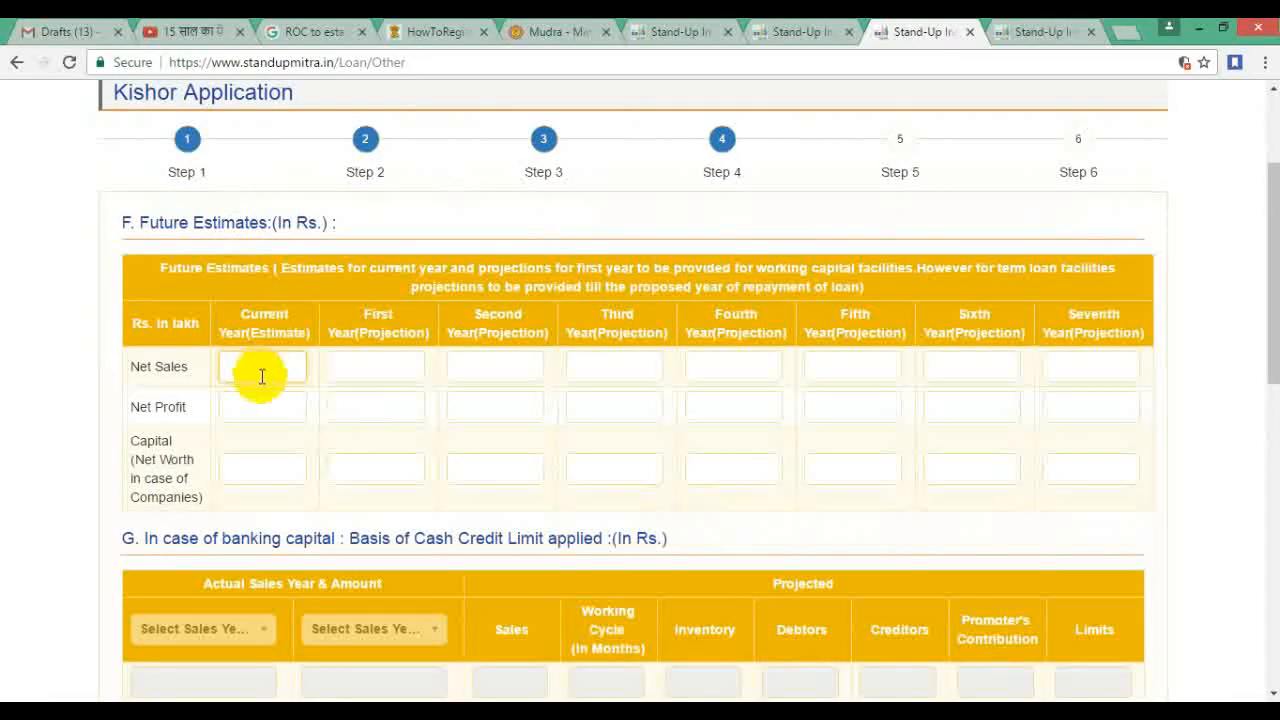
scroll(902, 446, "down", 5)
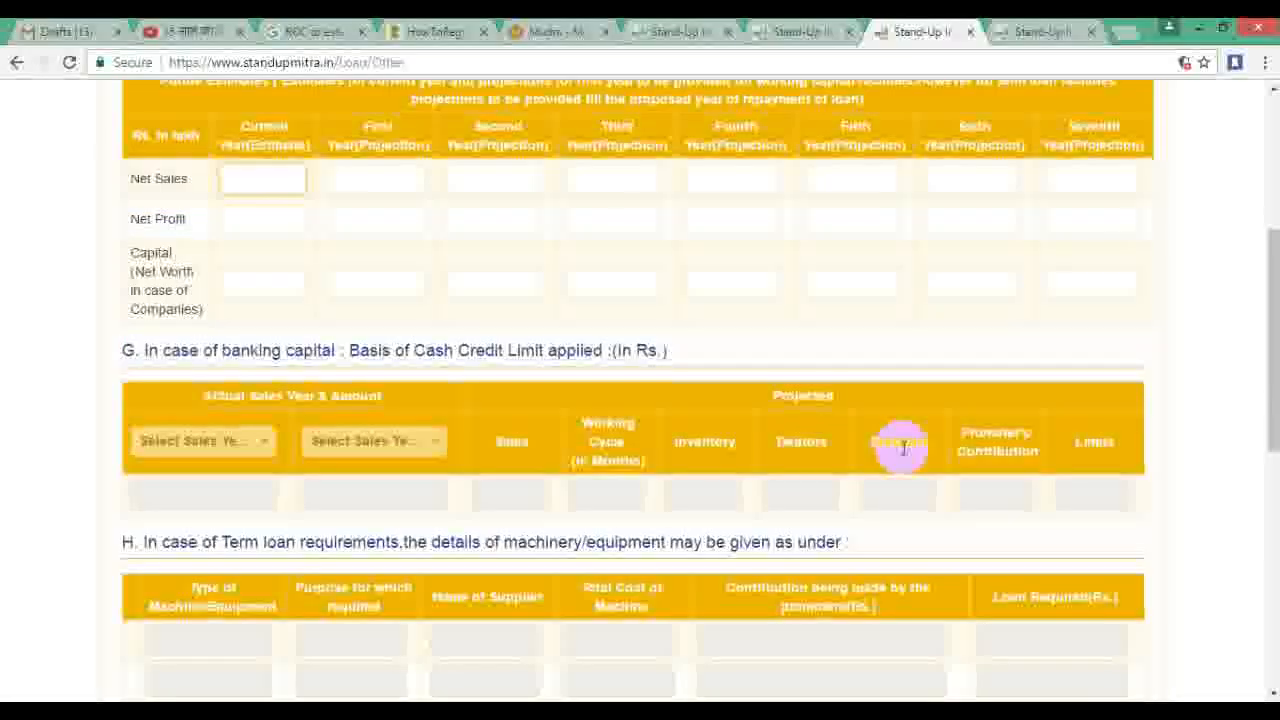
scroll(902, 448, "down", 2)
scroll(902, 448, "up", 7)
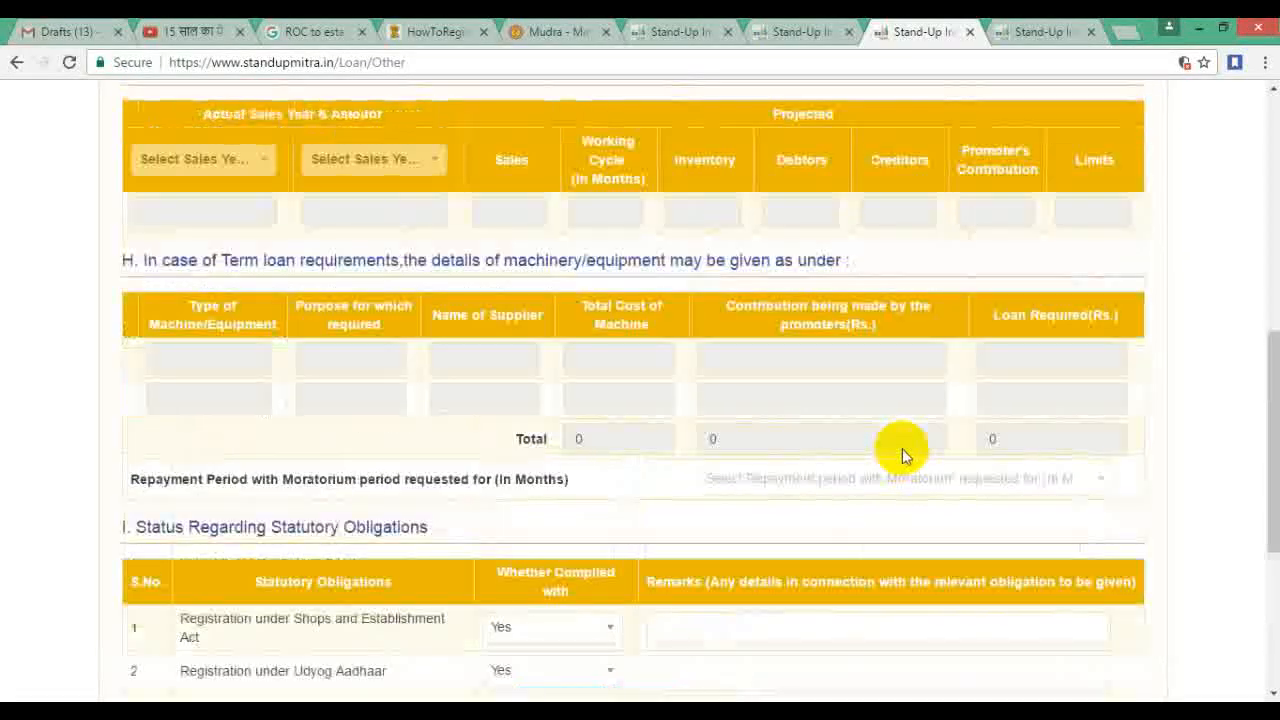
left_click(899, 190)
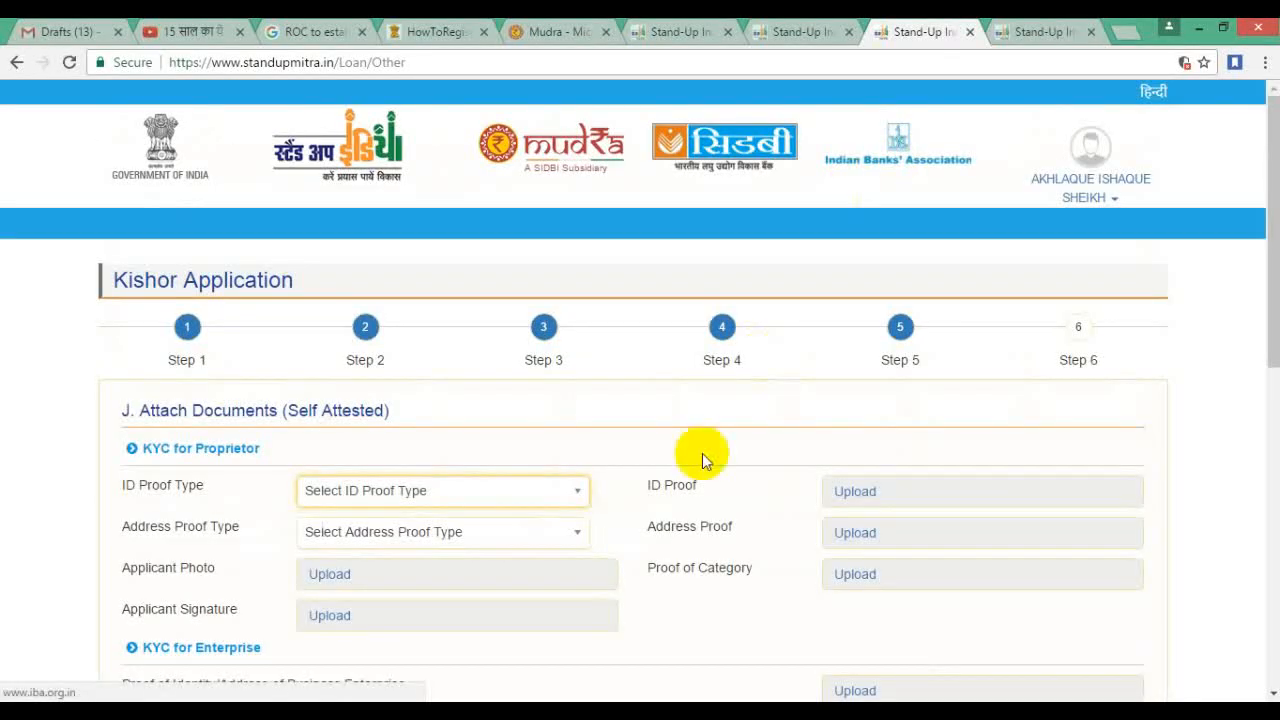
scroll(702, 453, "down", 1)
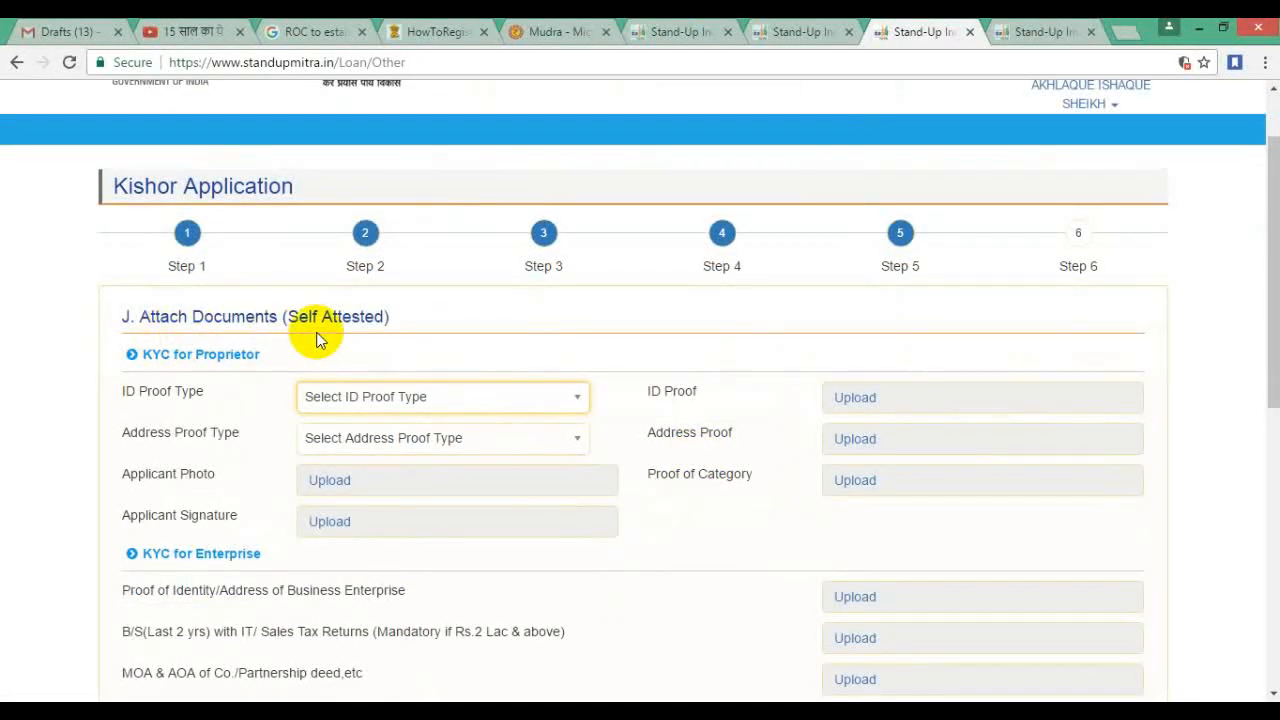
scroll(486, 449, "down", 4)
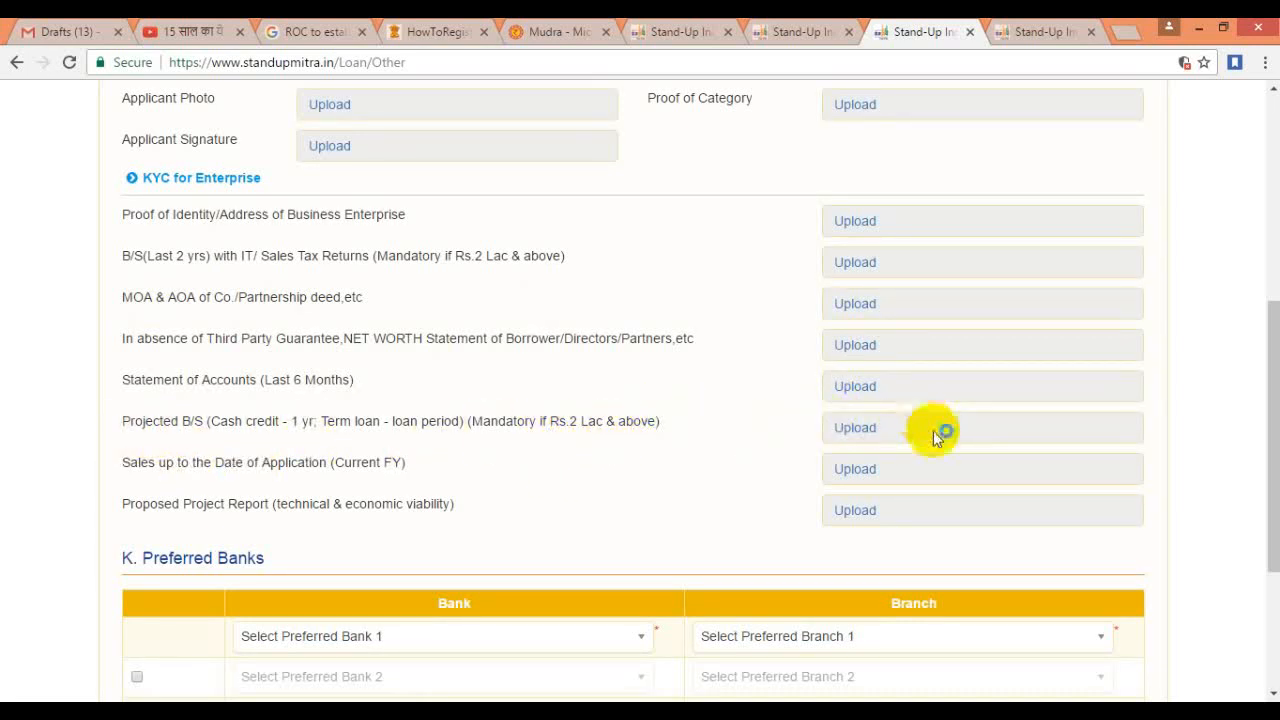
left_click(392, 505)
left_click(229, 503)
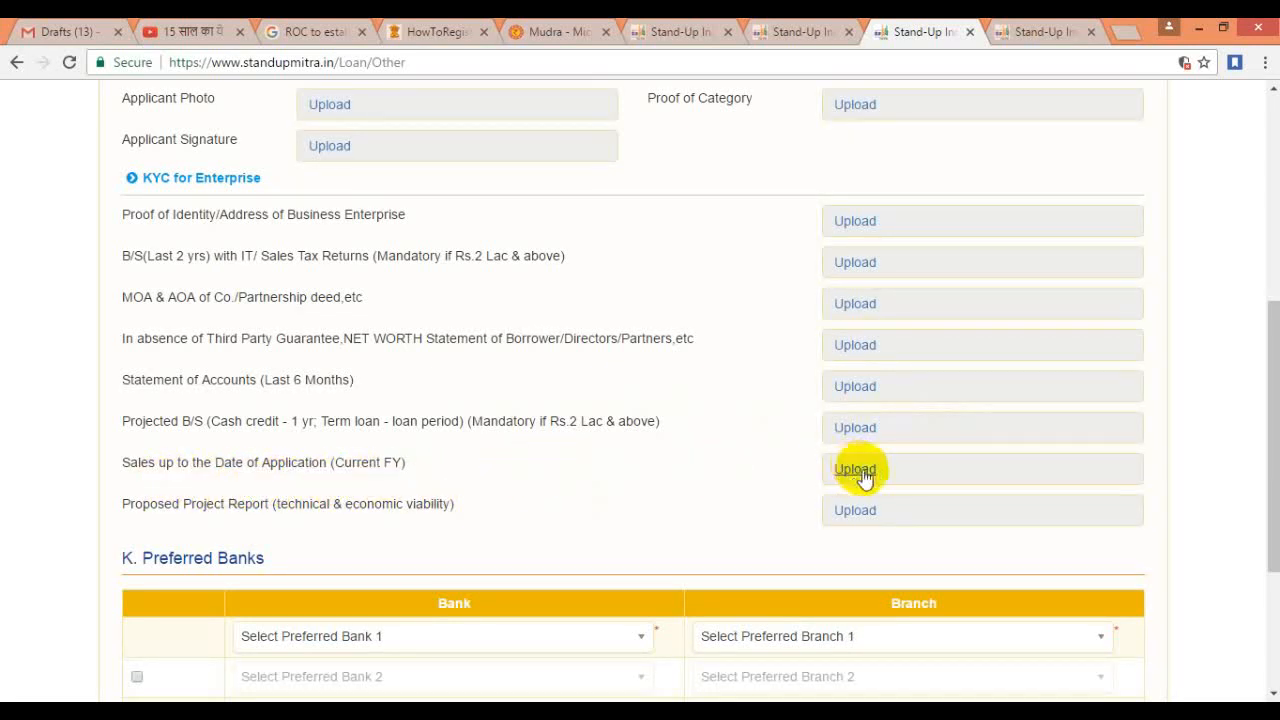
scroll(644, 526, "down", 3)
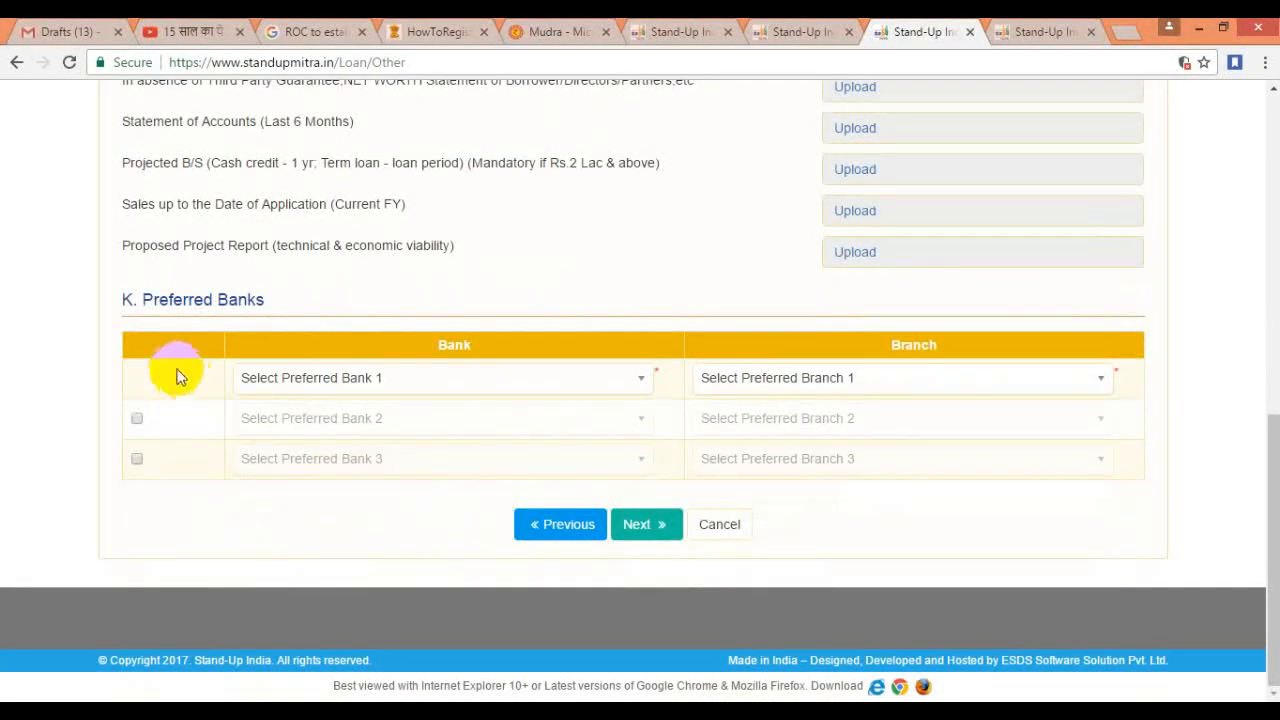
left_click(643, 380)
left_click(1128, 516)
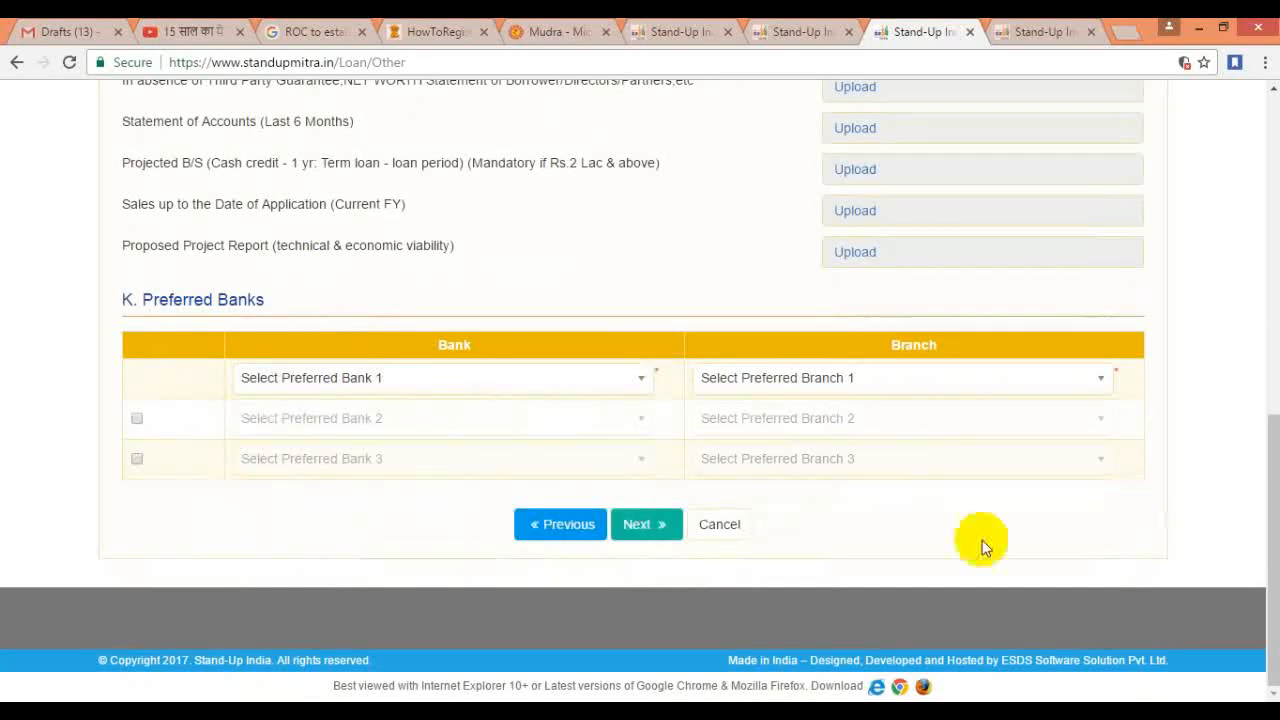
scroll(908, 560, "up", 5)
scroll(908, 566, "up", 3)
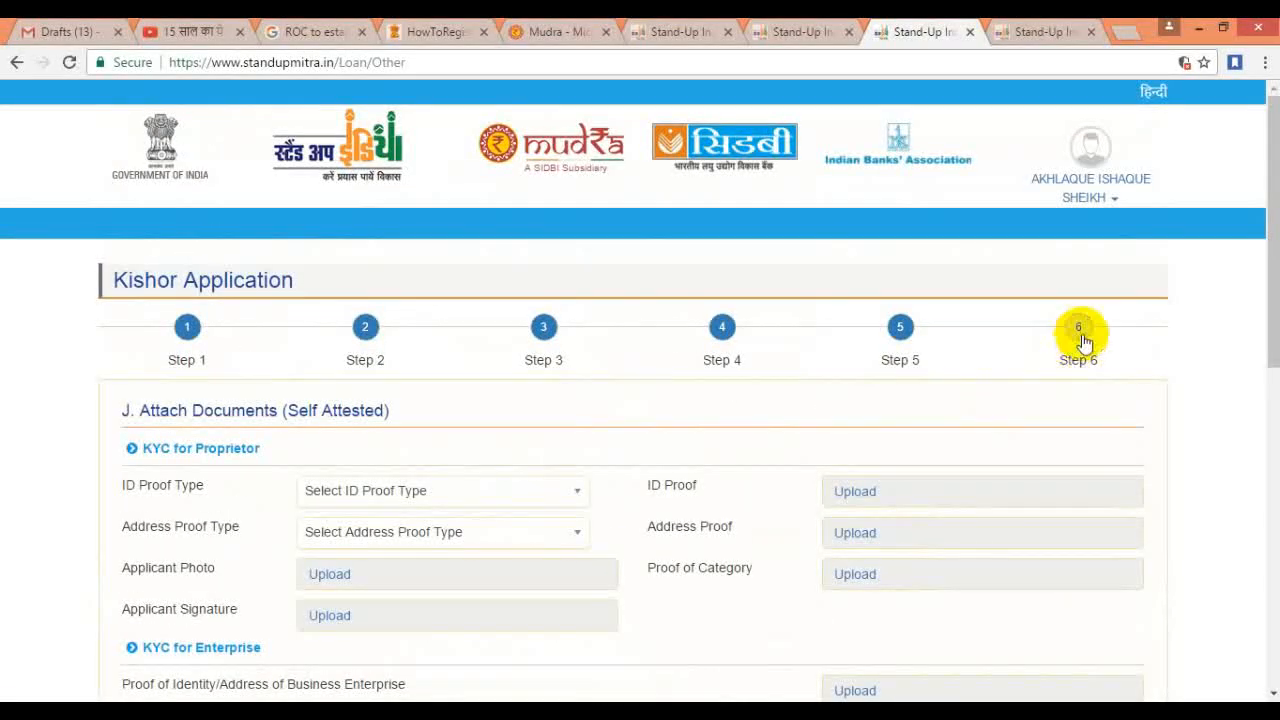
Step: Review the Step 6 Declaration and No Objection Clause, then go back in the browser
left_click(1073, 338)
scroll(775, 588, "down", 3)
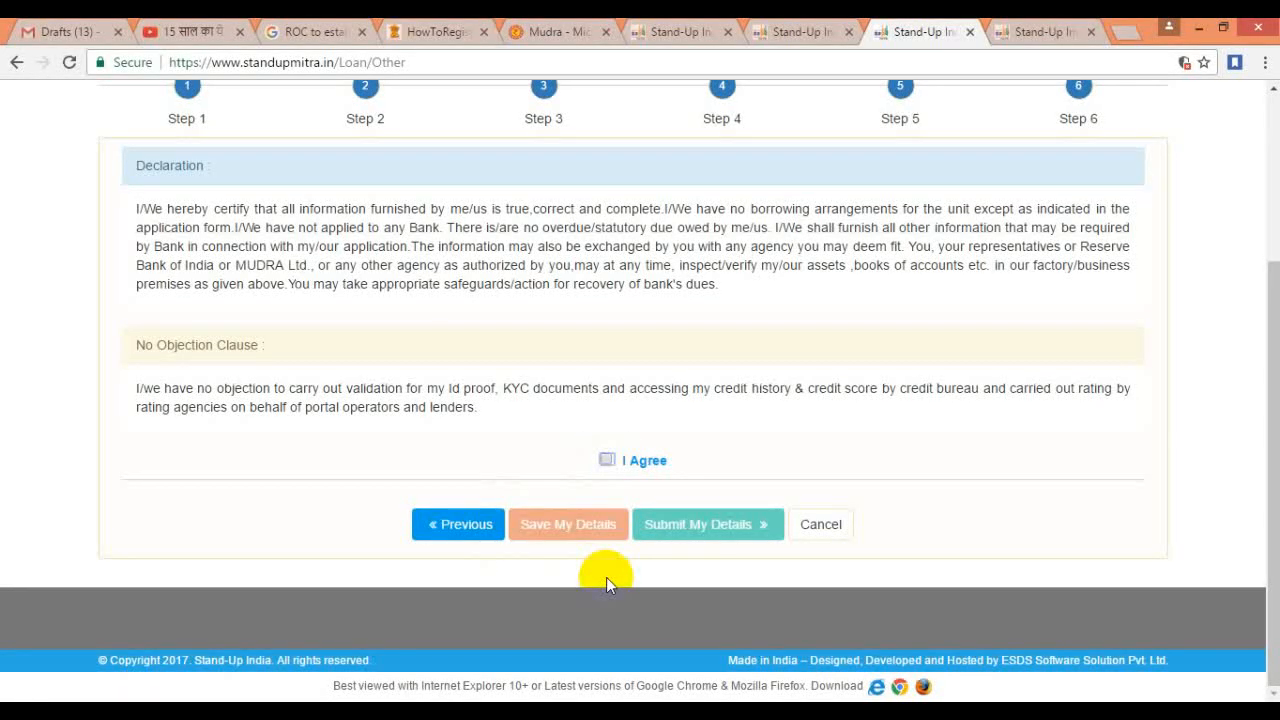
scroll(894, 543, "up", 3)
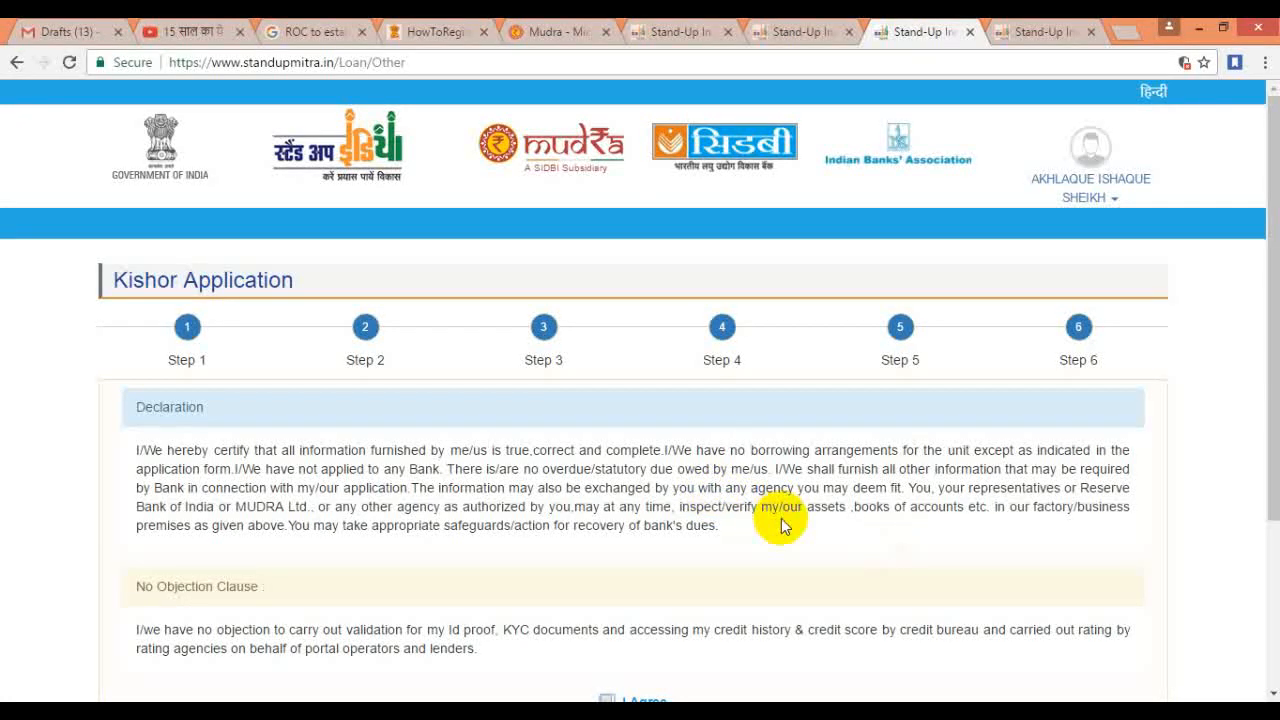
left_click(16, 63)
left_click(287, 403)
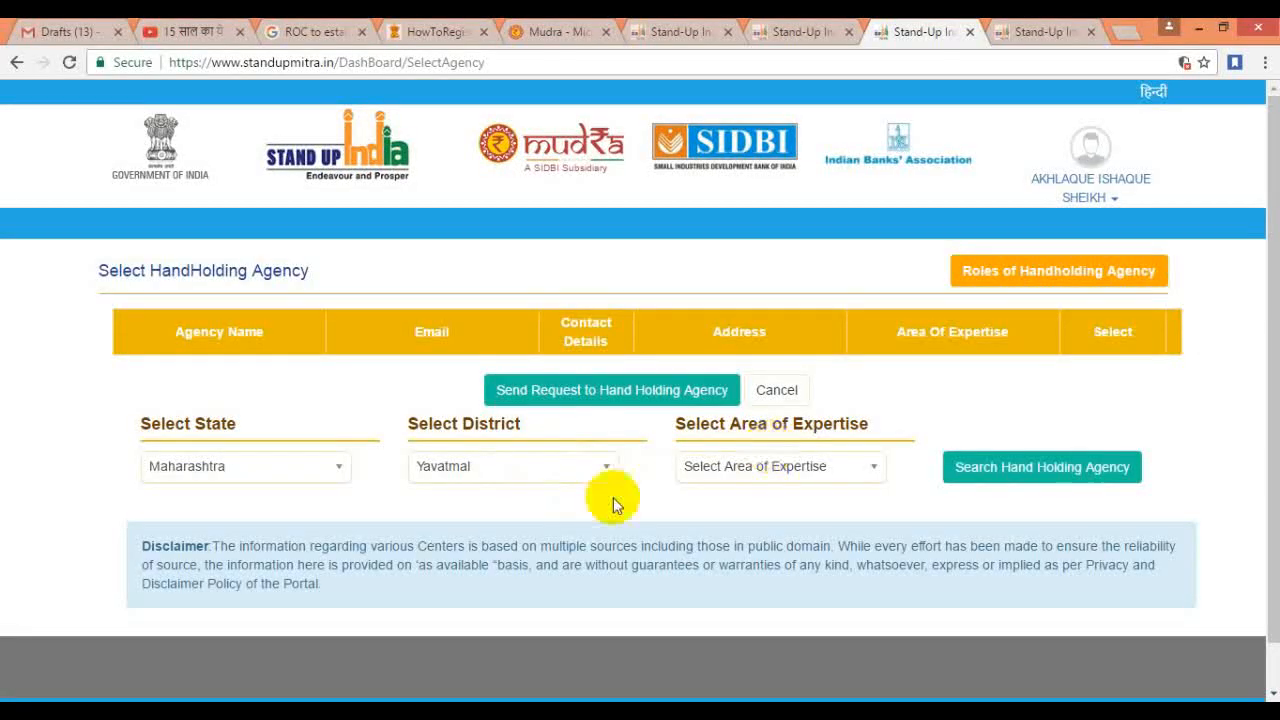
left_click(17, 64)
left_click(206, 452)
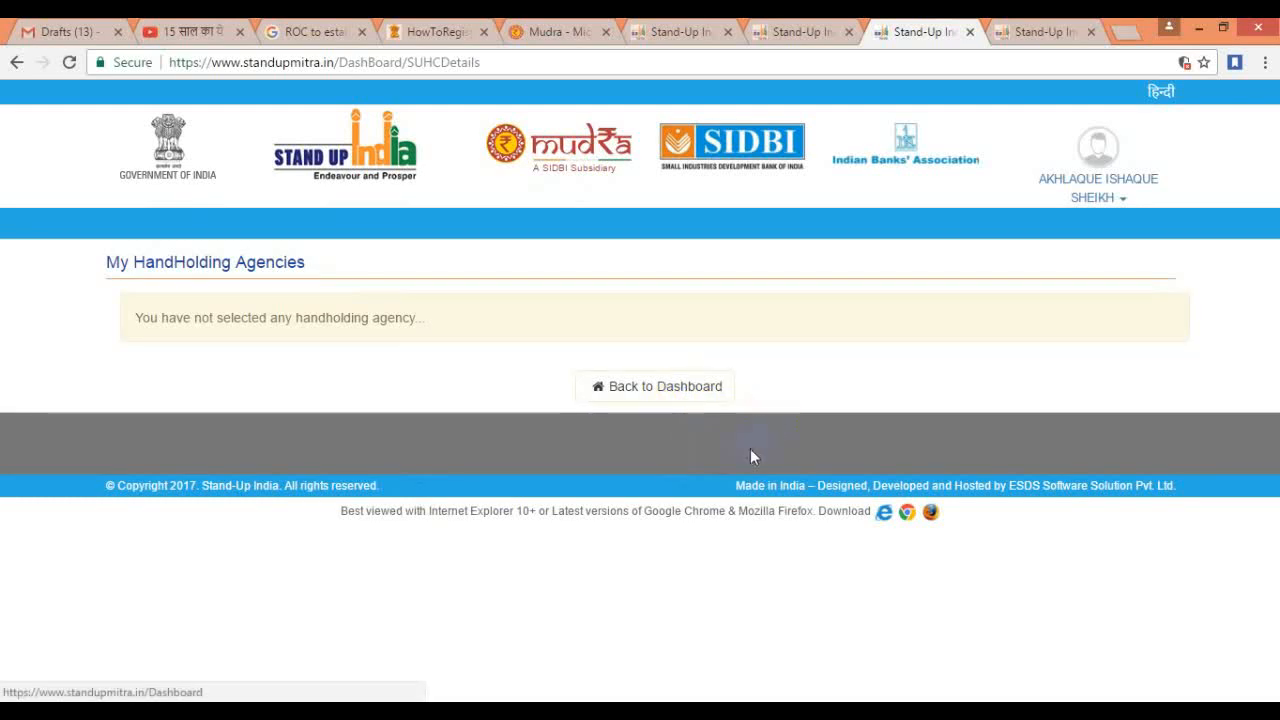
left_click(17, 62)
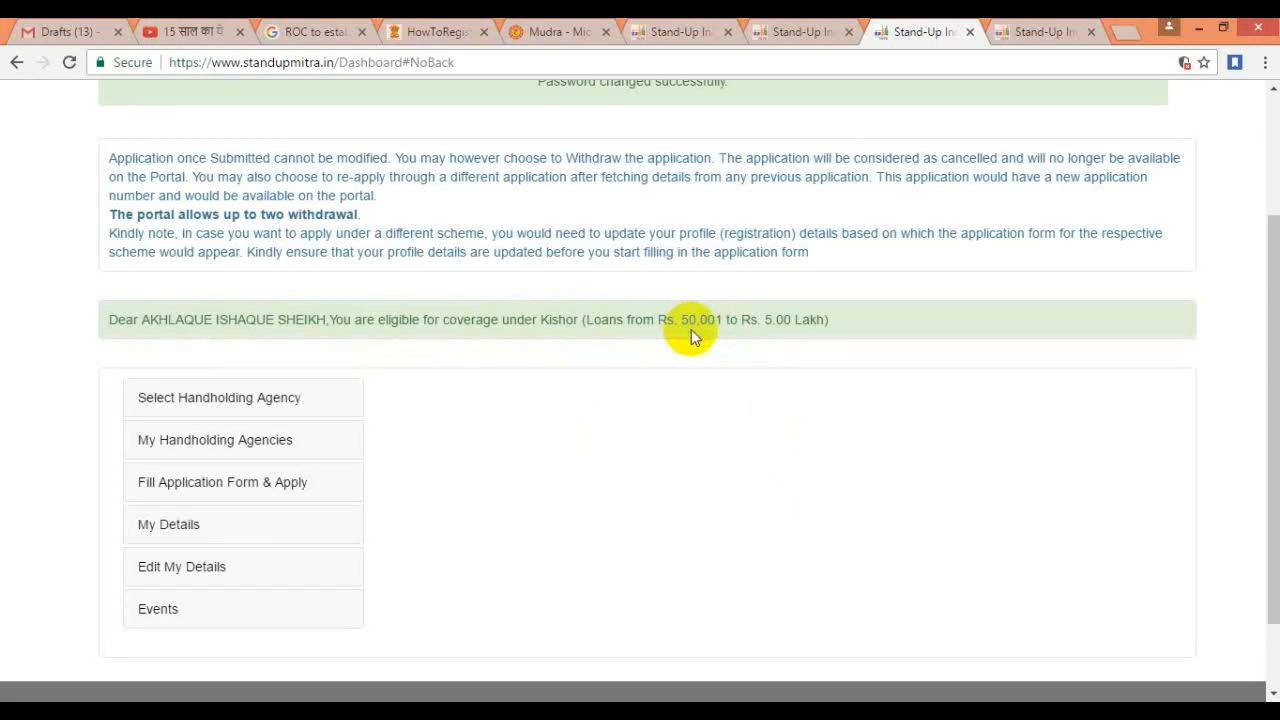
scroll(871, 378, "up", 3)
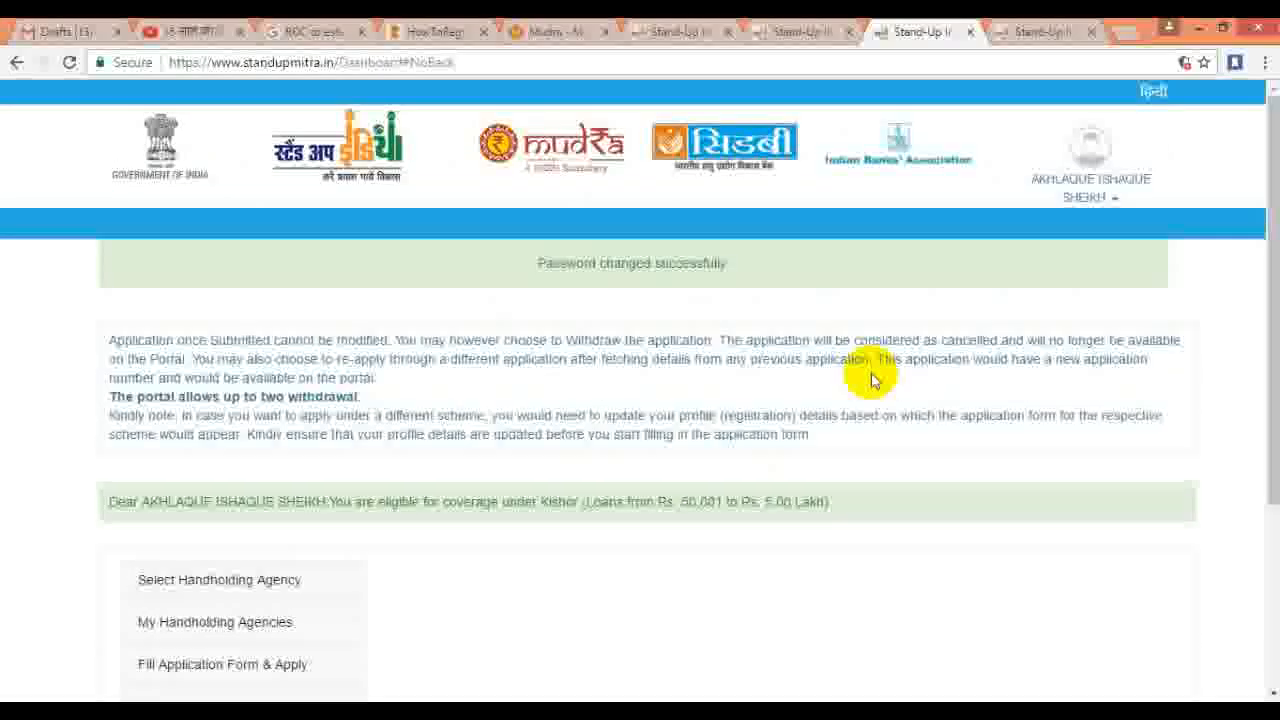